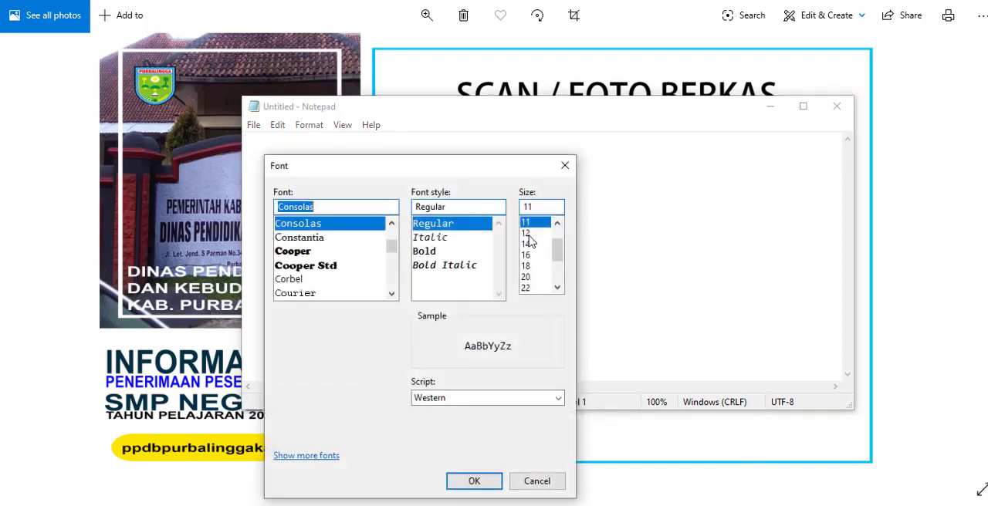
Step: Set the font size to 18 and write the first list line "1. Ijazah SD / MI"
click(526, 266)
click(497, 486)
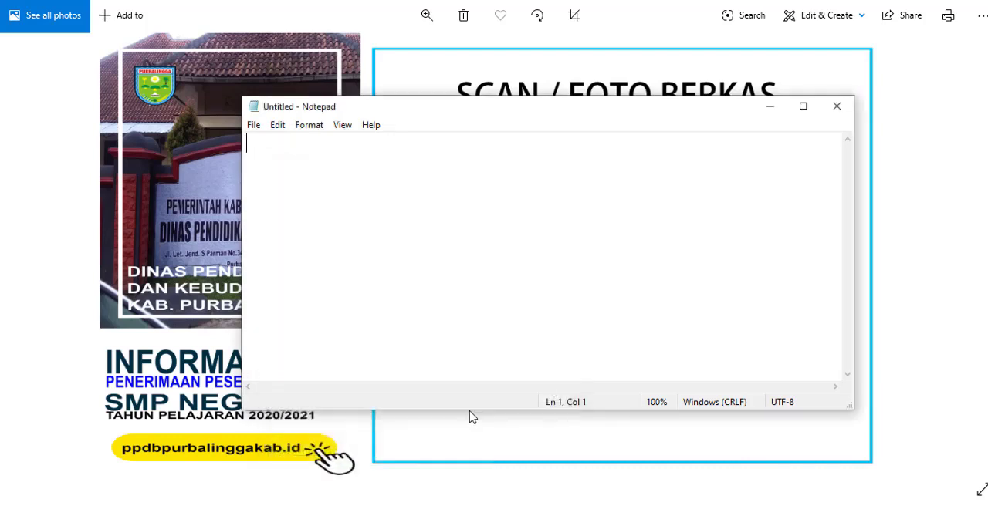
text(1. )
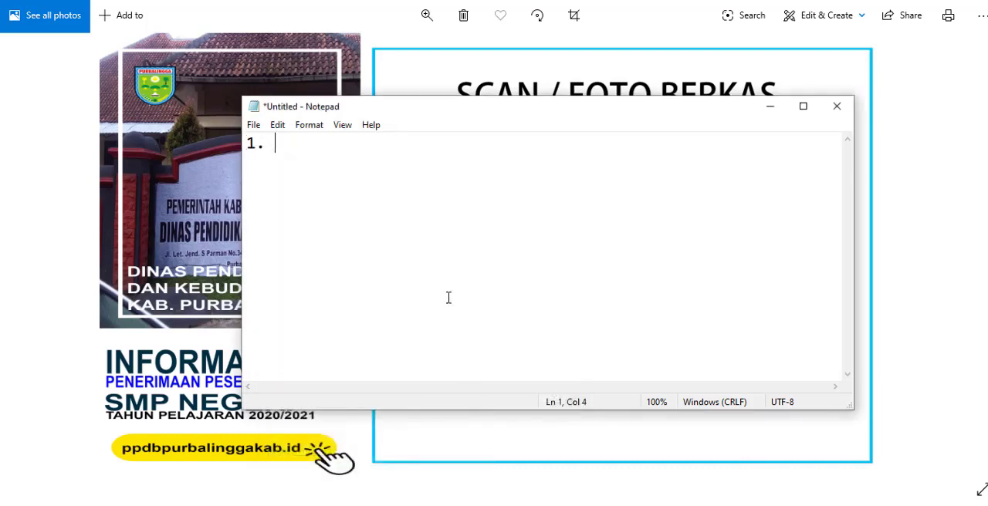
text(Ijazah)
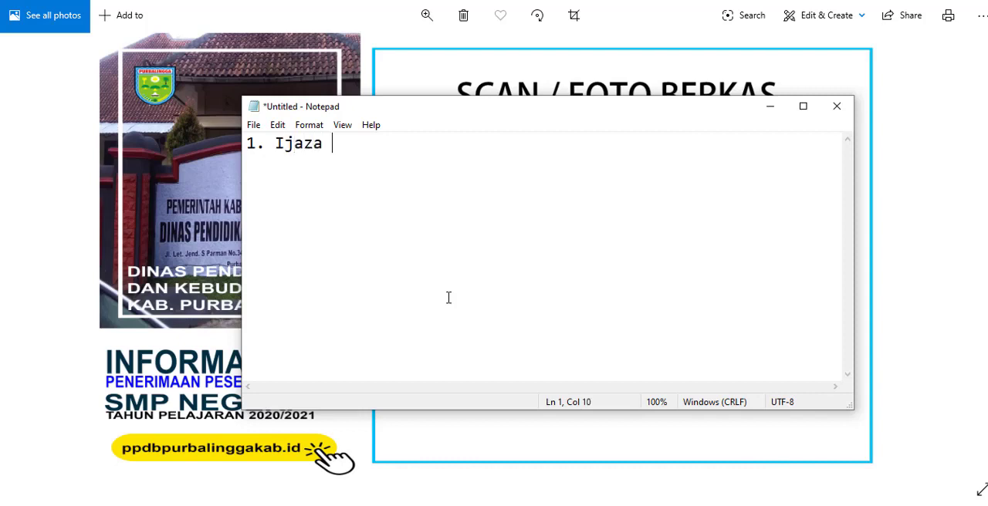
key(BackSpace)
text(h SD / MI)
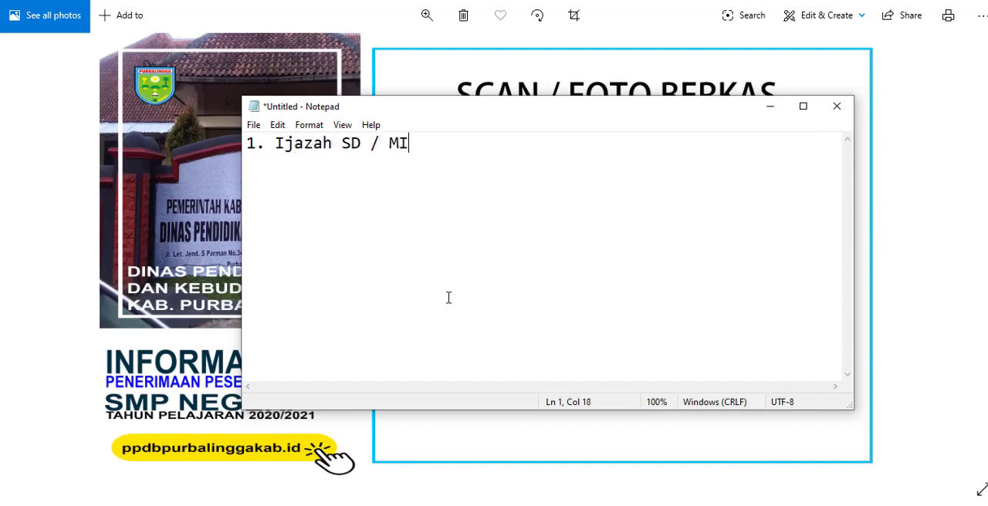
Step: Add the second list line "2. SKL ( Surat Keterangan Lulus )" below the Ijazah item
key(Return)
text(2. SKL ( Surat Kete)
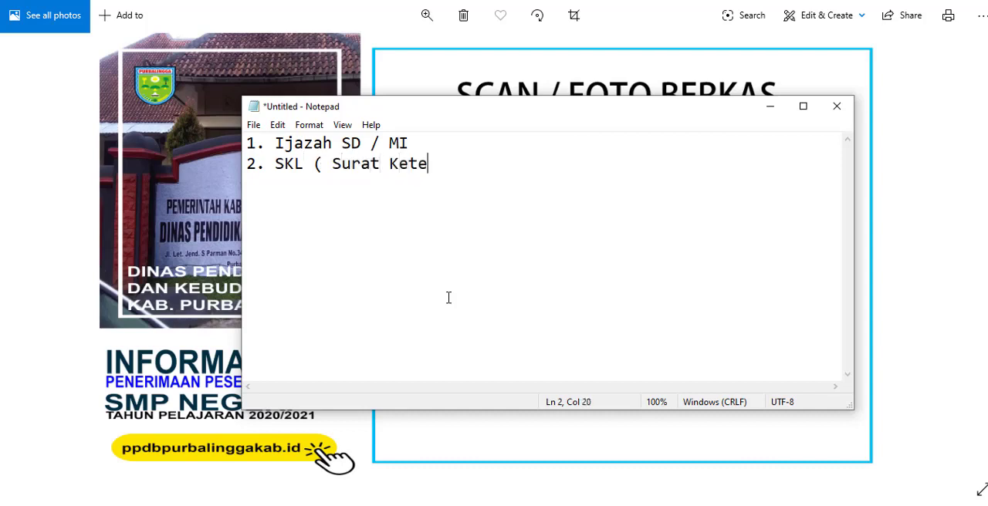
text(rangan L)
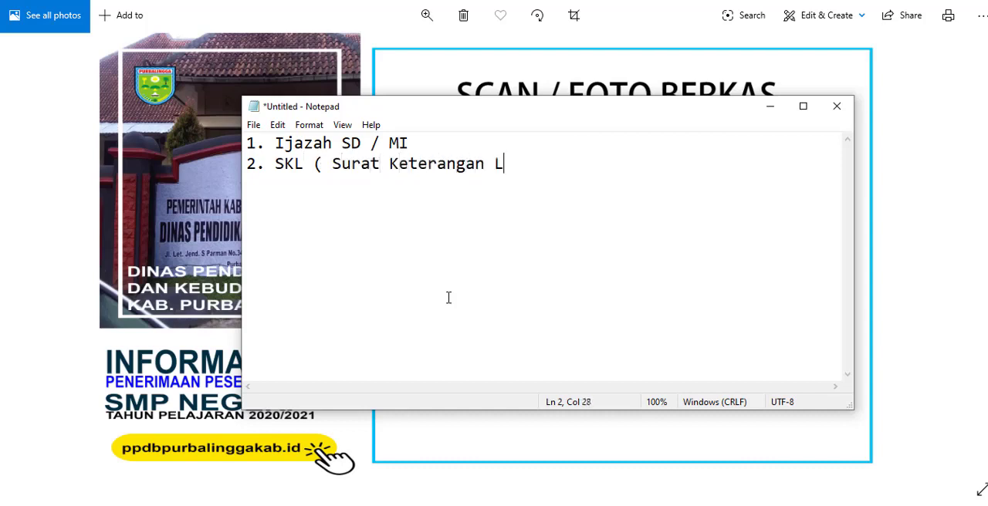
text(ulus ))
Step: Add the third list line "3. Surat Keterangan Rerata NIlai raport selama 5 smstr"
text(3. )
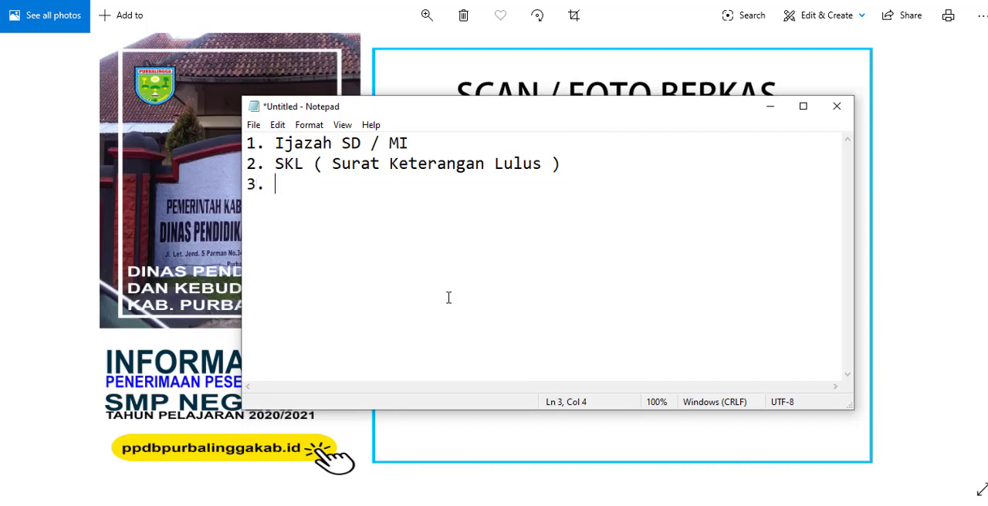
text(Surat Ketera)
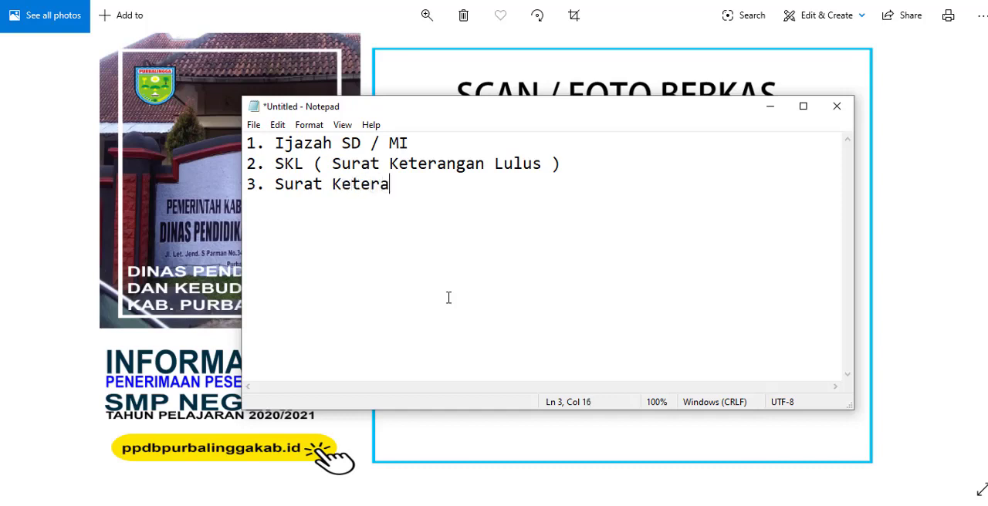
text(ngan Rera)
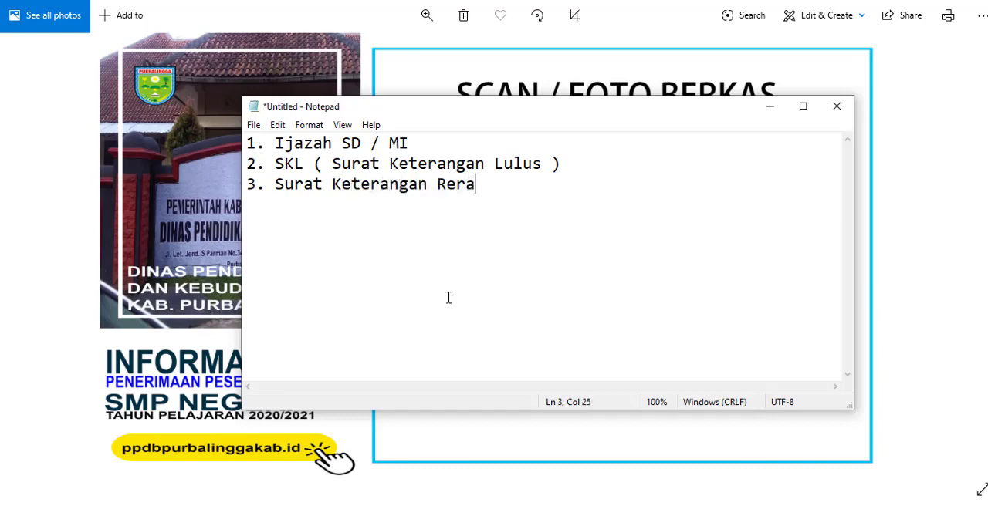
text(ta NIlai)
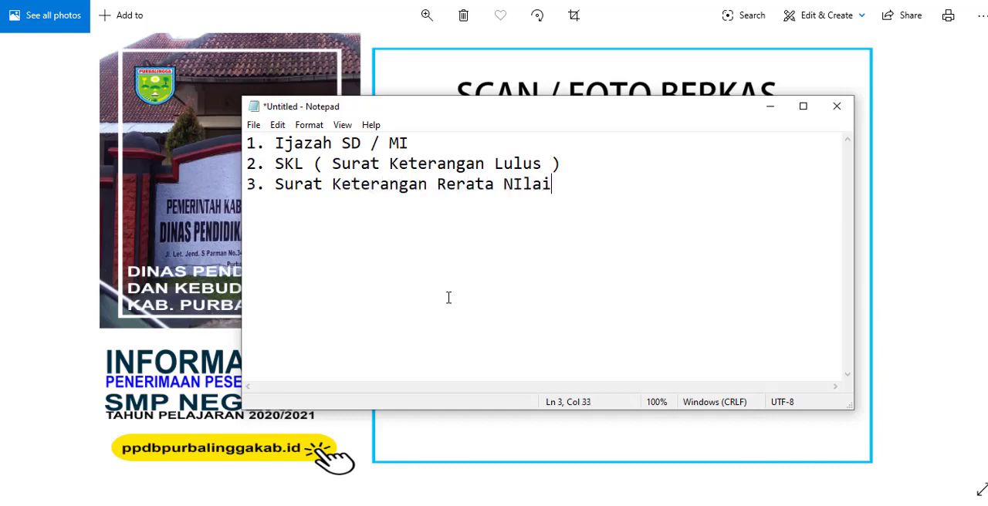
text( raport sel)
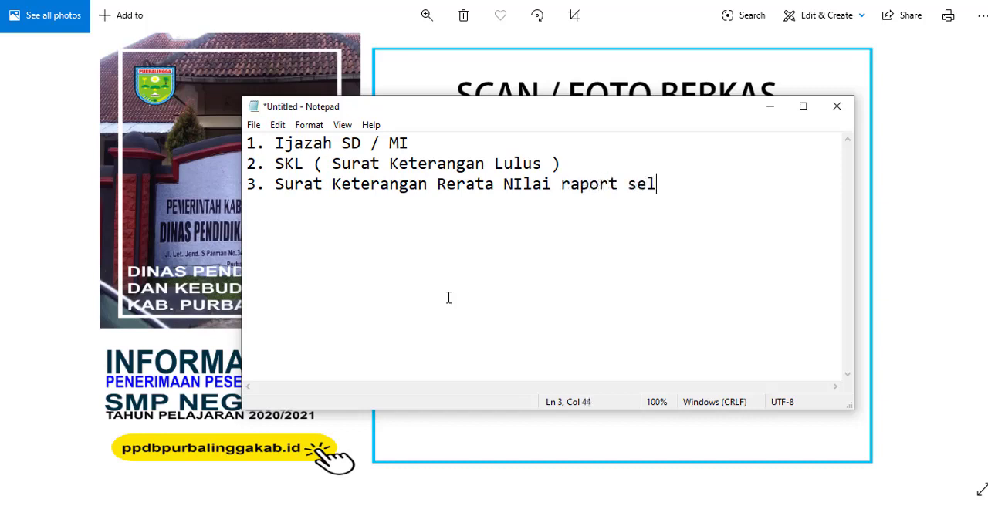
text(ama 5 s)
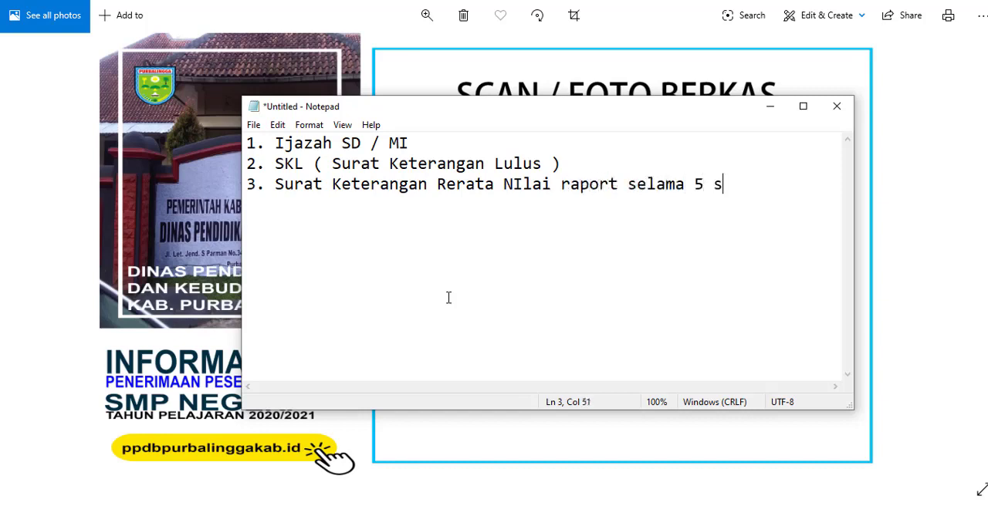
text(mstr)
Step: Add the indented subject note "(IPA, MTK, B.INDO)" on a new line under item 3
key(Return)
text((IPA, )
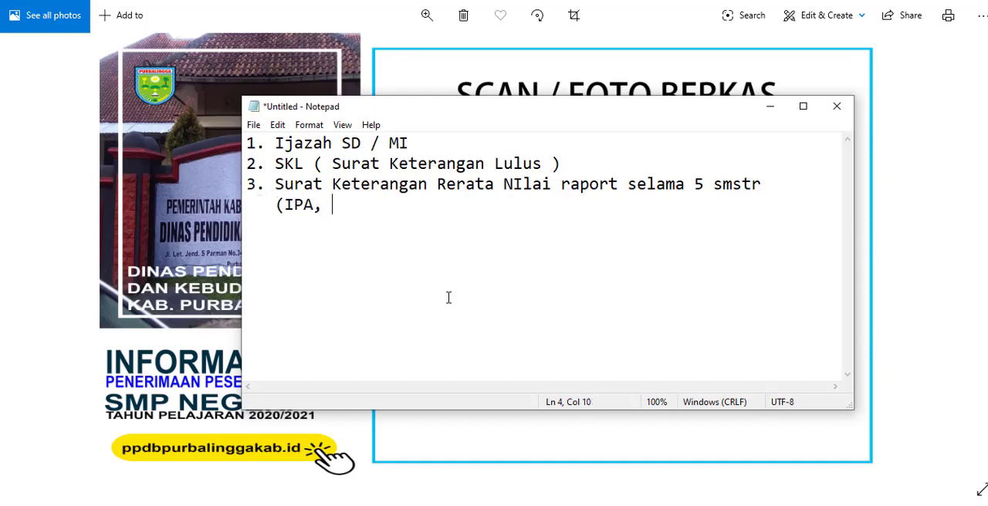
text(MTK, B.INDO))
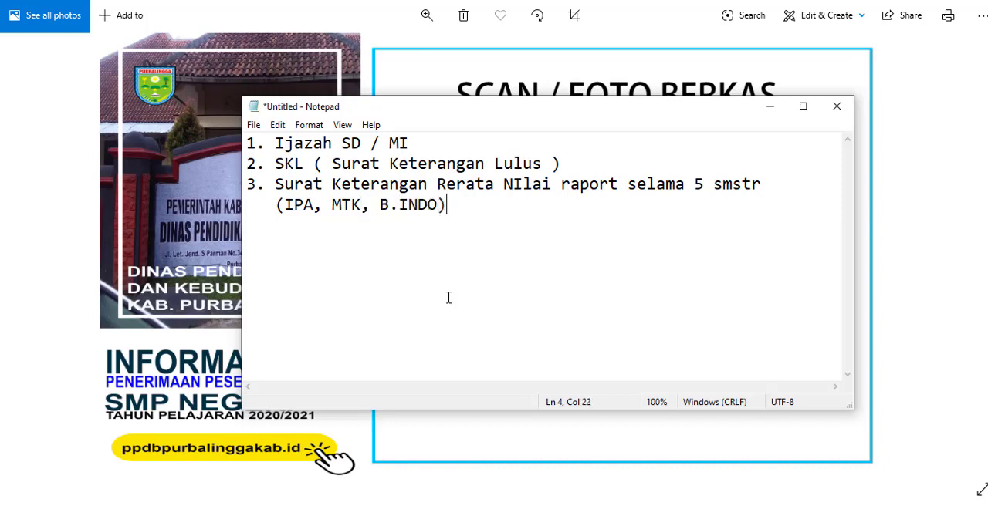
Step: Add the fourth list line "4. Kartu keluarga" below the subject note
key(Return)
text(4.)
text(Kartu k)
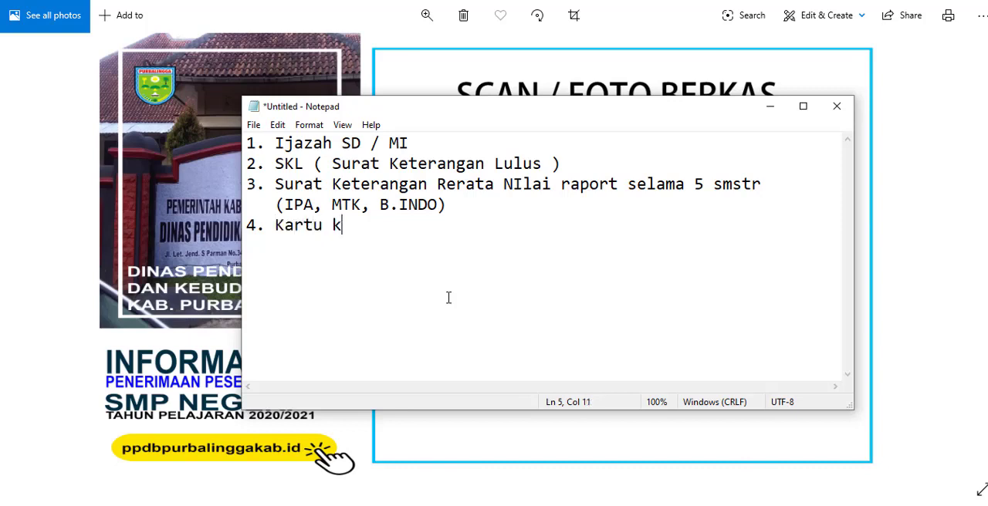
text(eluarga)
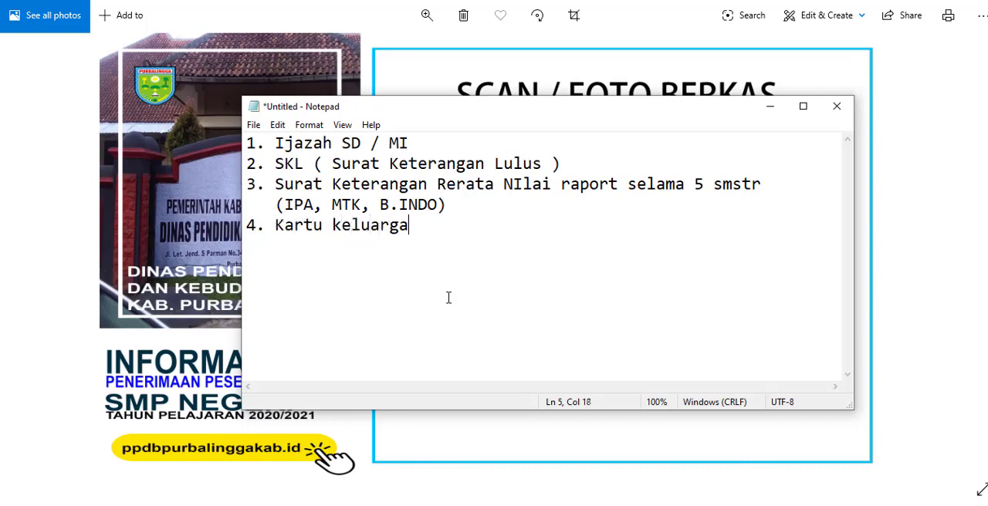
Step: Add the fifth list line "5. Akta Kelahiran / Surat Ket. Kelahiran" to the document list
key(Return)
text(5. Akta )
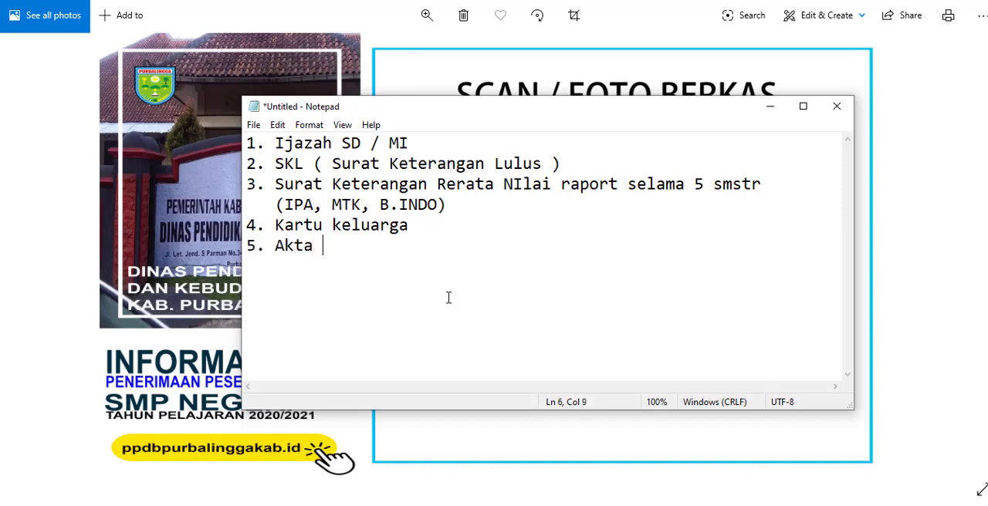
text(Kelah)
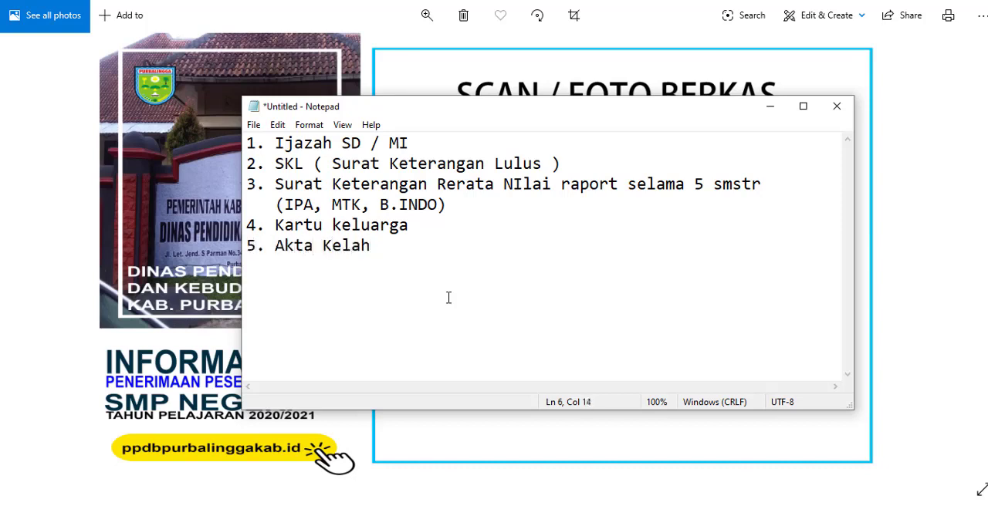
text(iran / Surat)
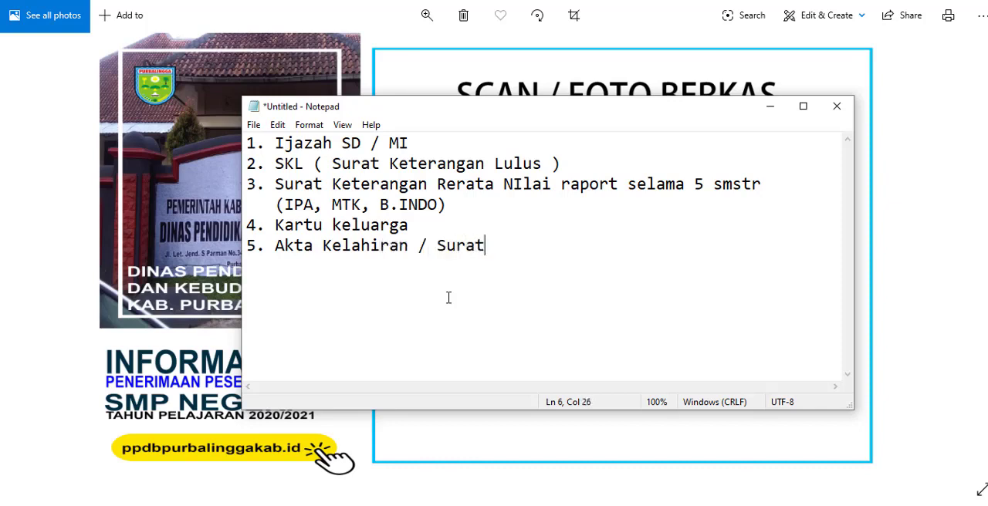
text( Ket. Kelahiran)
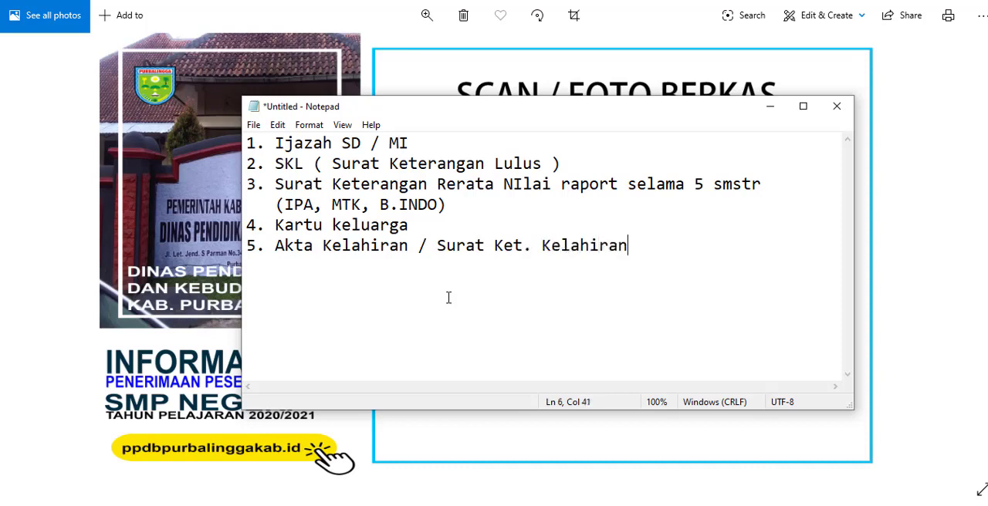
Step: Add the sixth list line "6. Kartu PIP / PKH" to the document list
key(Return)
text(6. Kartu )
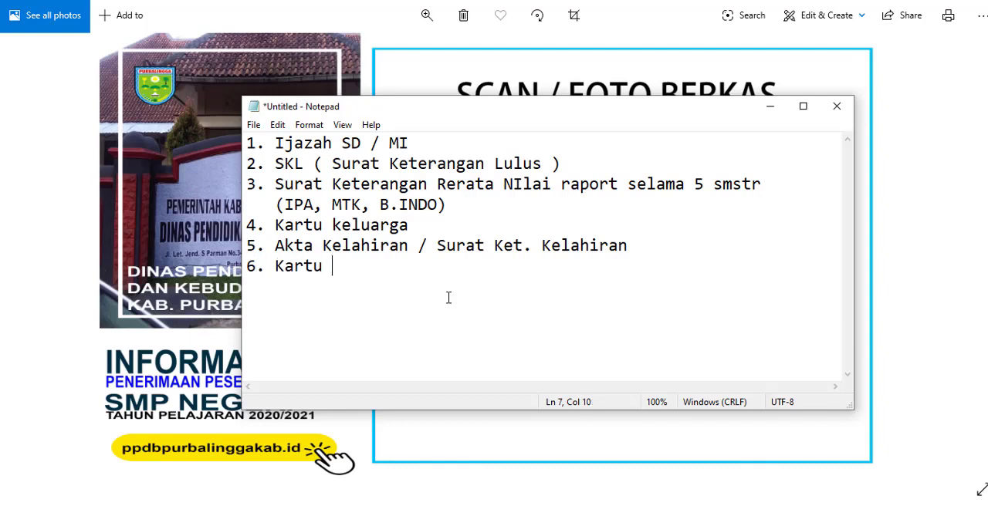
text(PIP / PKH)
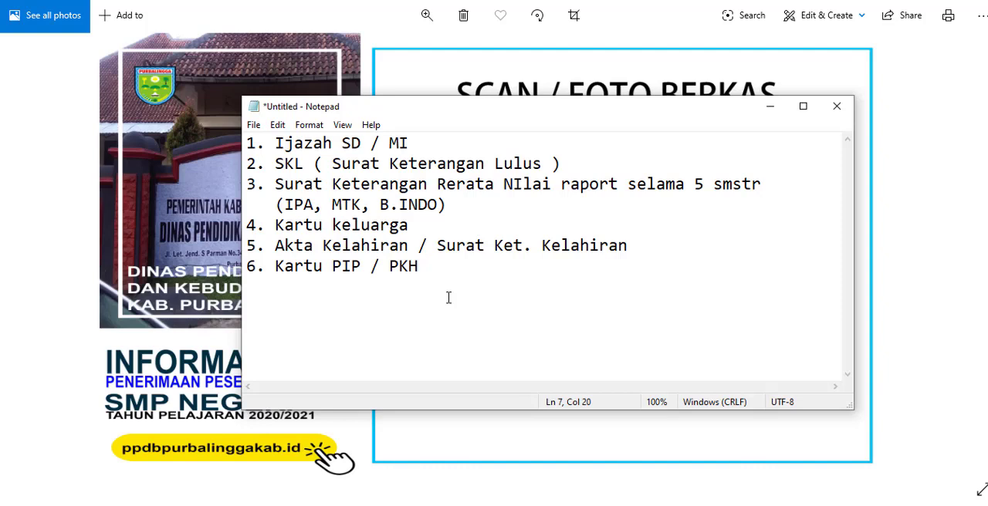
Step: Add the seventh list line "7. Piagam Penghargaan" to the document list
key(Return)
text(7. Piagam )
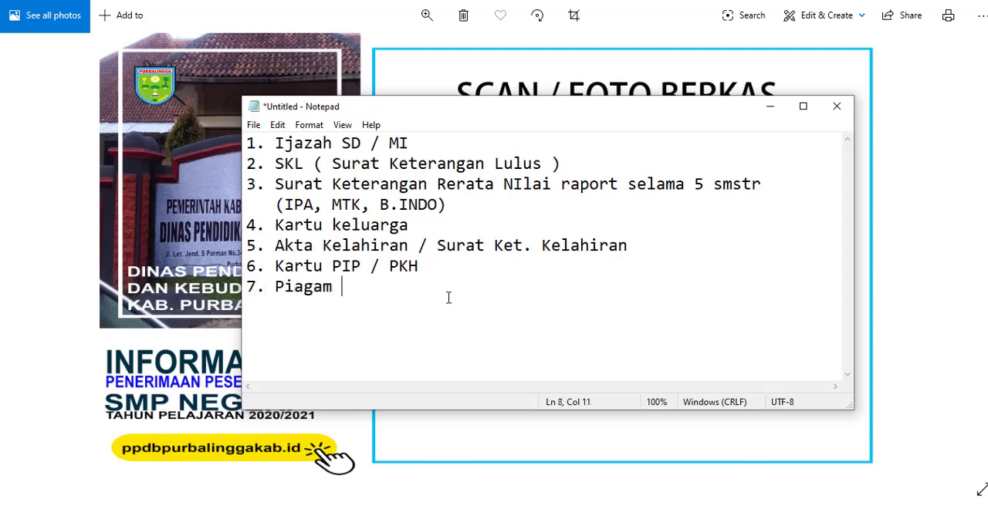
text(Pengha)
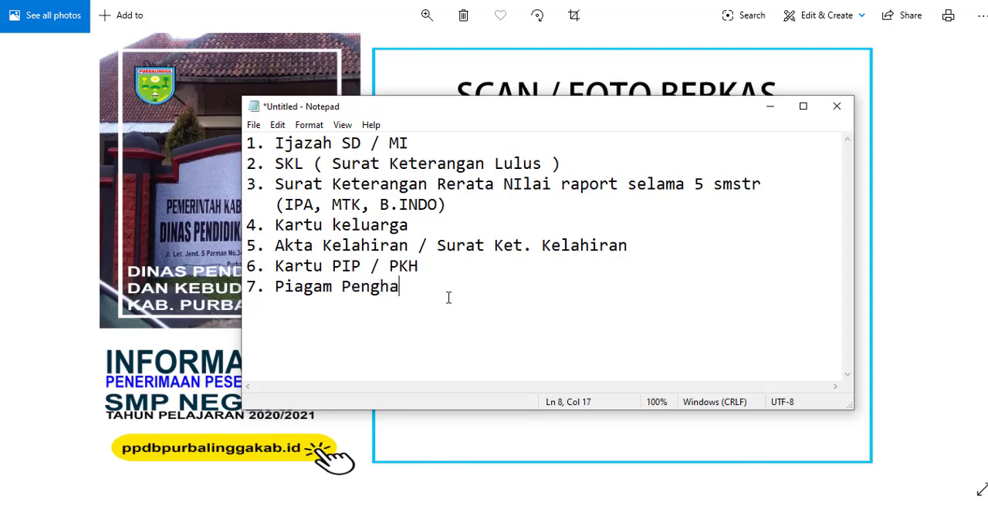
text(rgaan)
Step: Review the list by highlighting the Ijazah SD / MI, Kartu PIP / PKH and Piagam Penghargaan entries in turn
drag(274, 143, 409, 143)
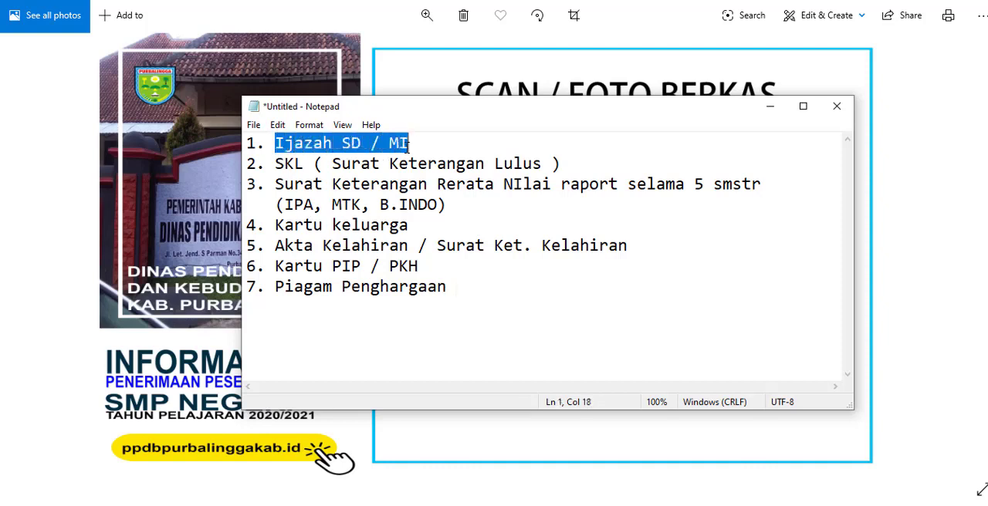
drag(276, 267, 410, 265)
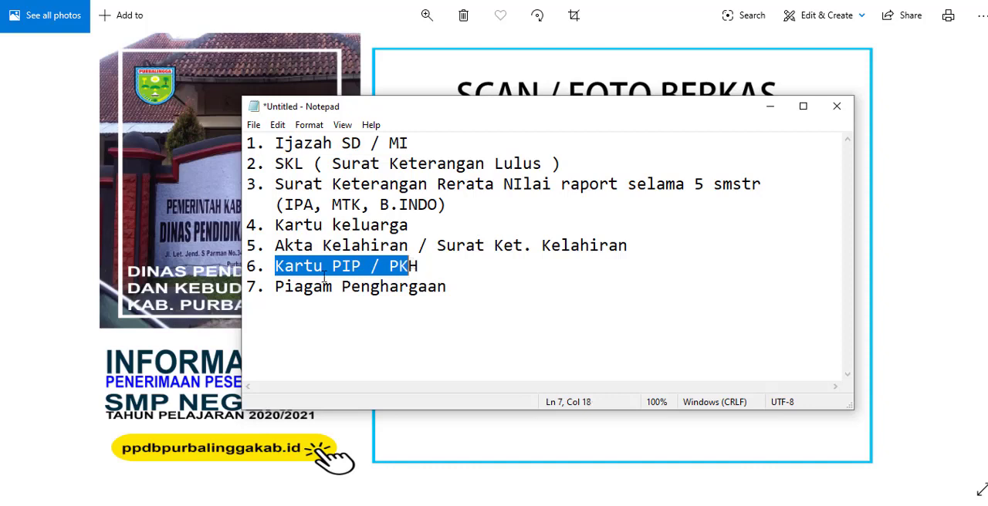
drag(279, 289, 448, 313)
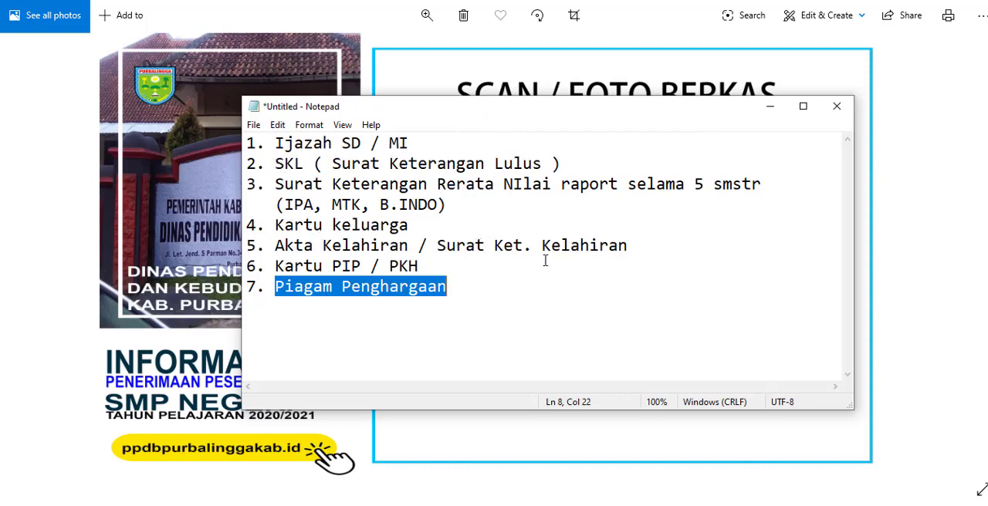
Step: Minimise the document list and switch to the PPDB ONLINE Kabupaten Purbalingga page in Chrome
click(770, 113)
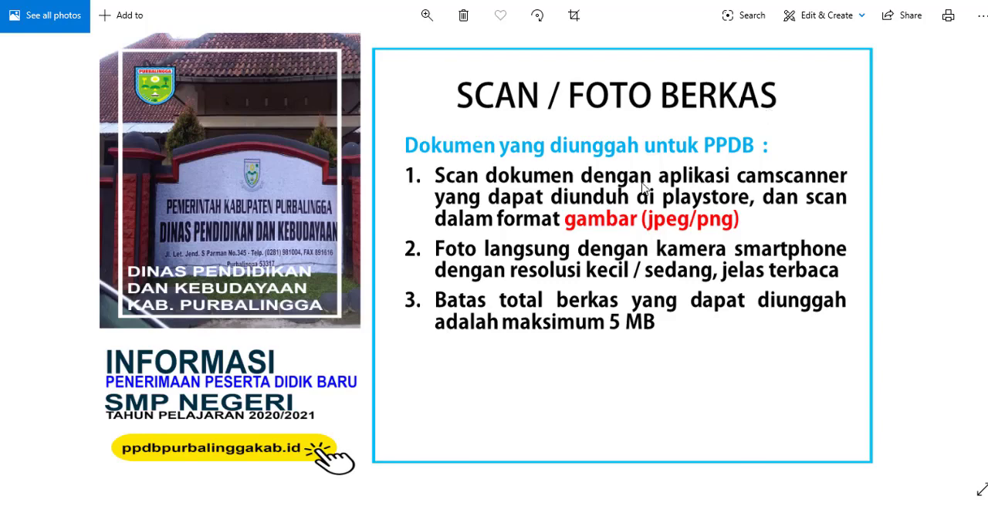
mouse_move(197, 505)
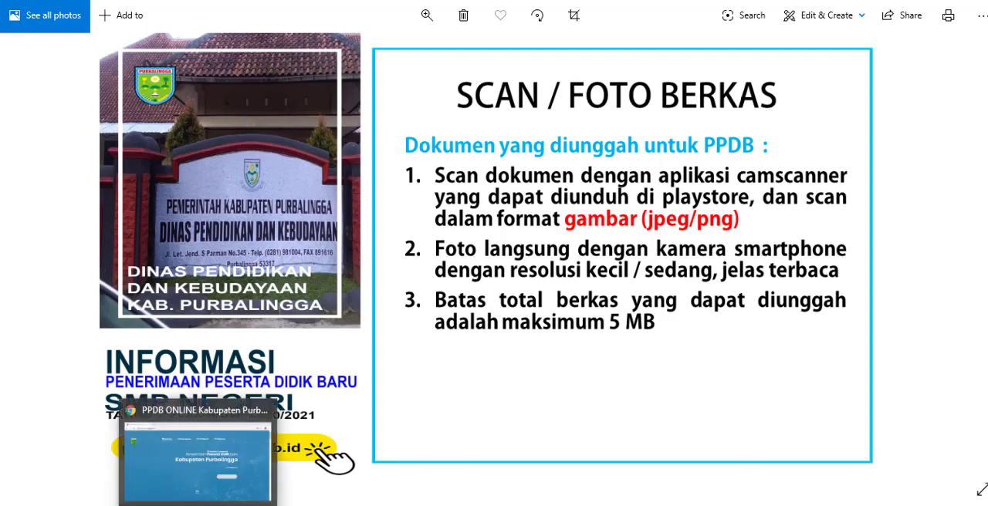
mouse_move(378, 505)
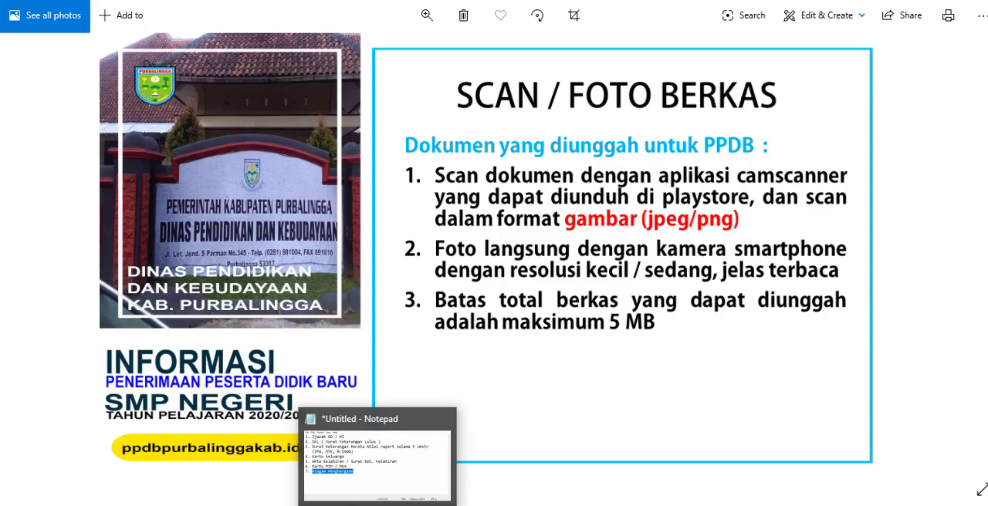
click(220, 505)
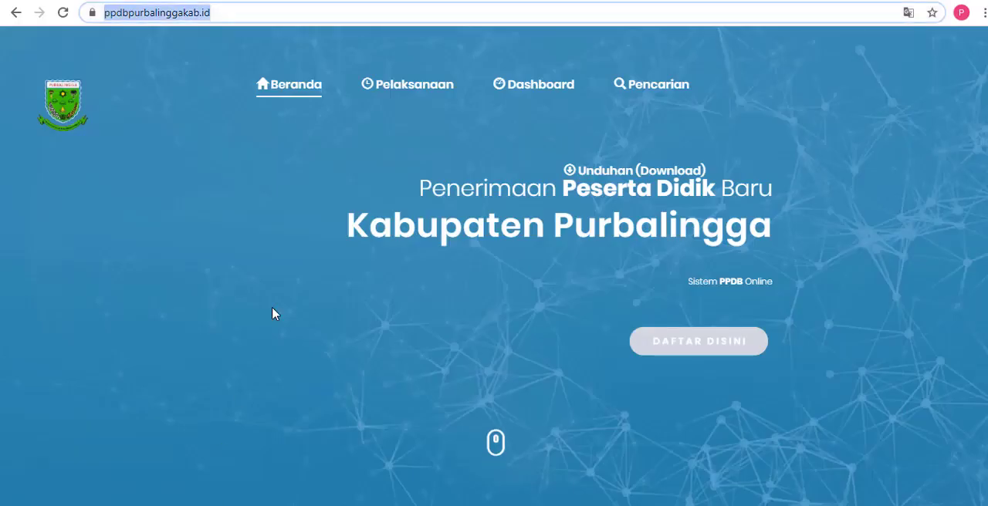
Step: Load the PPDB site ppdbpurbalinggakab.id in the browser and highlight its web address
click(251, 19)
drag(260, 18, 103, 9)
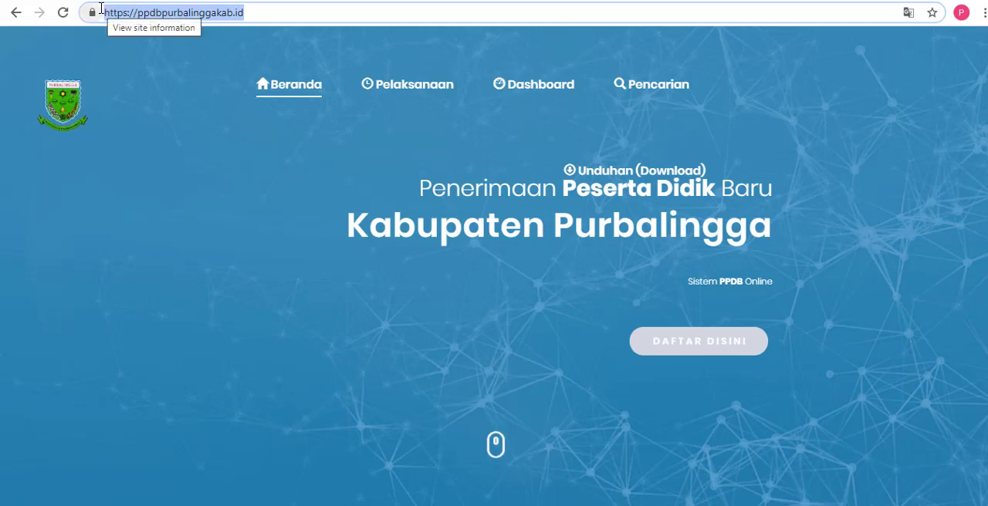
text(ppdb)
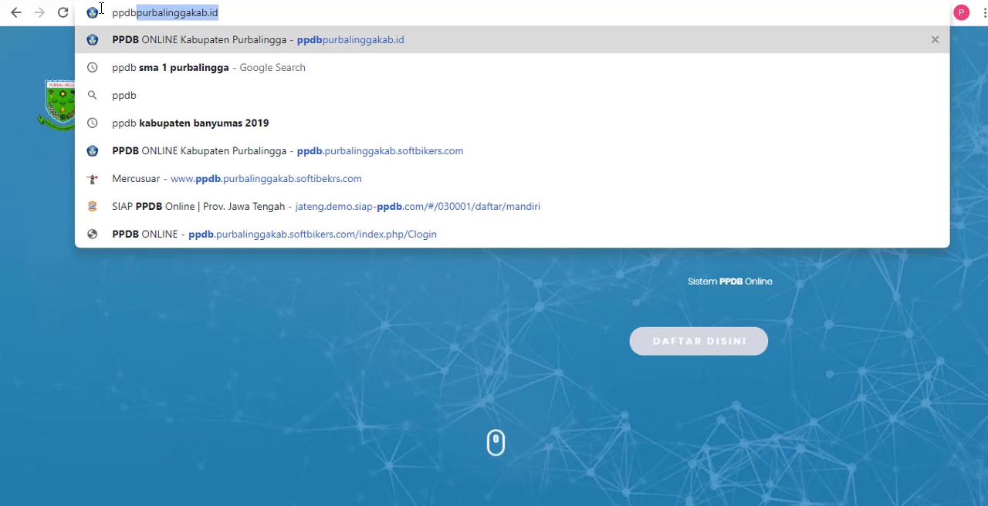
key(Return)
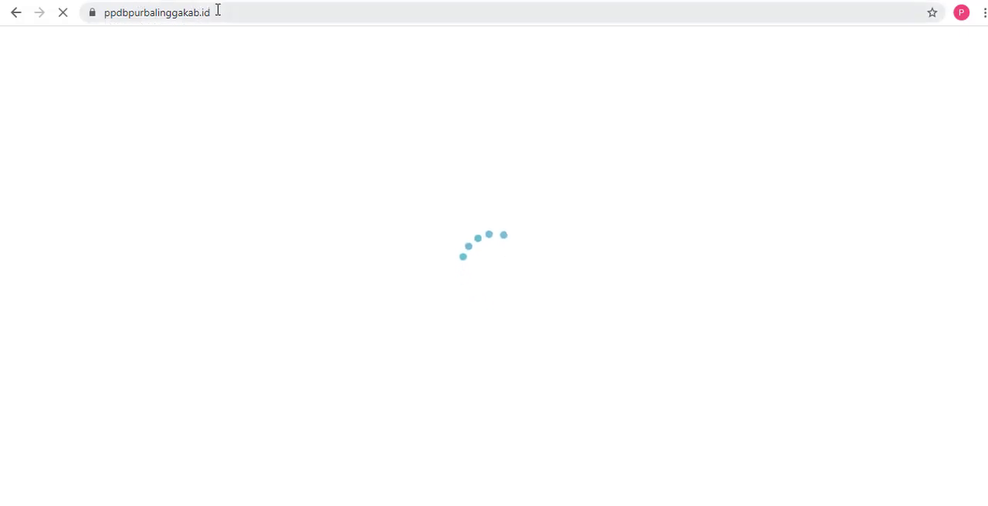
click(249, 12)
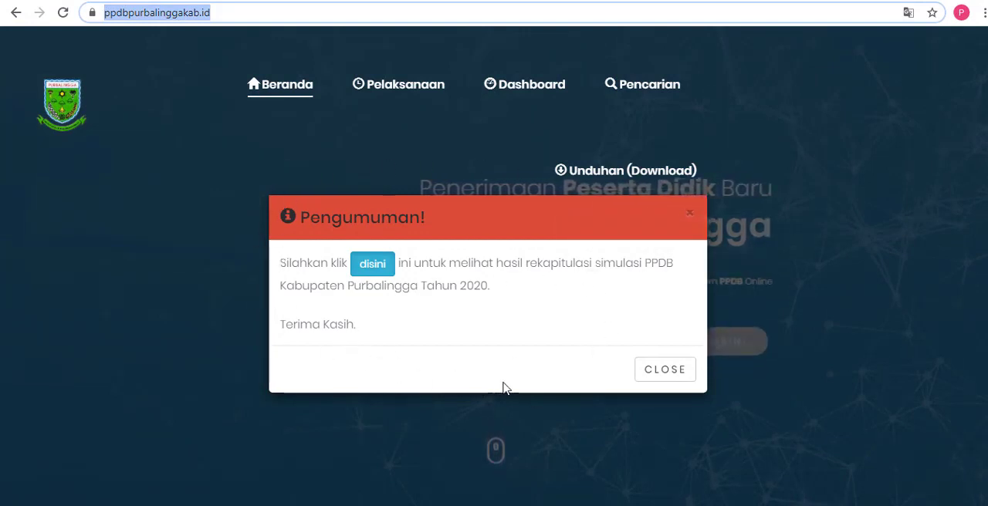
Step: Dismiss the Pengumuman notice and open the PPDB login page via Daftar Disini, highlighting its login prompt
click(669, 376)
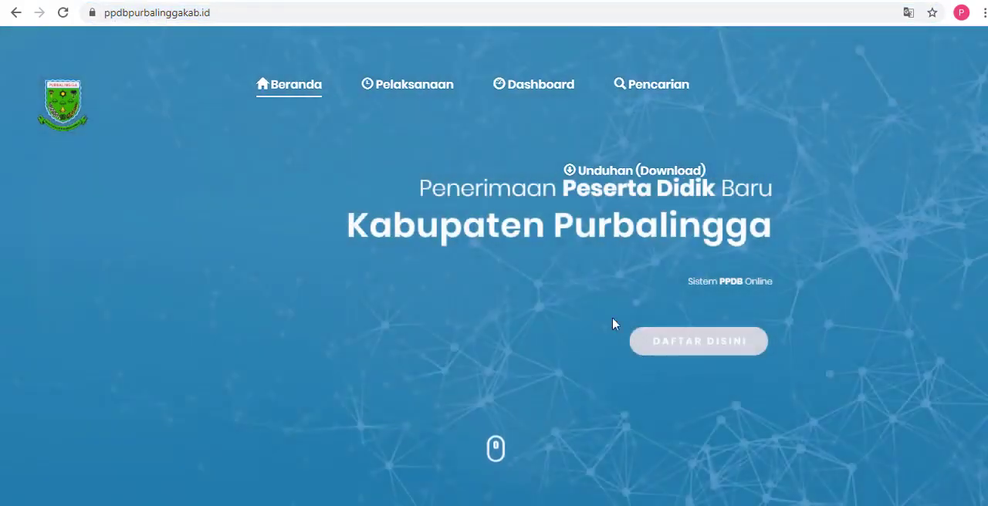
click(375, 93)
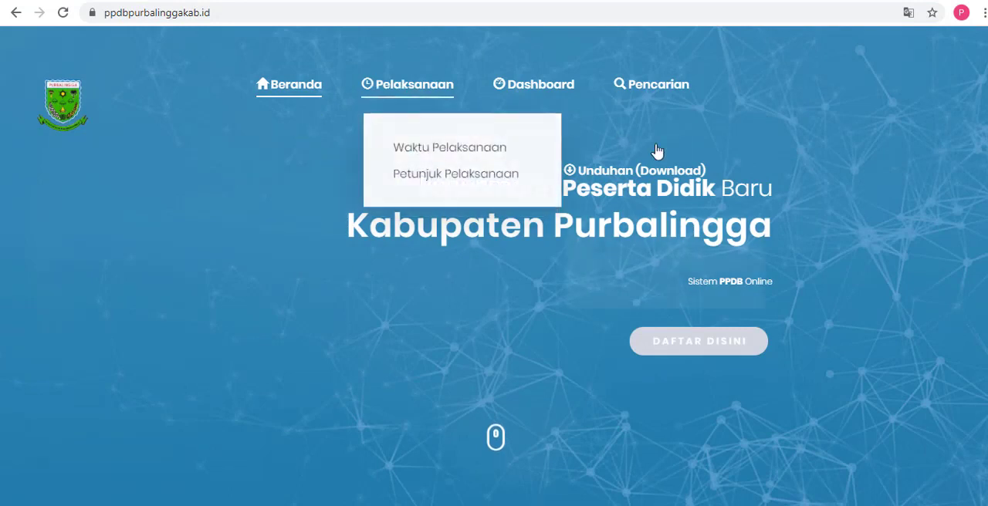
click(657, 150)
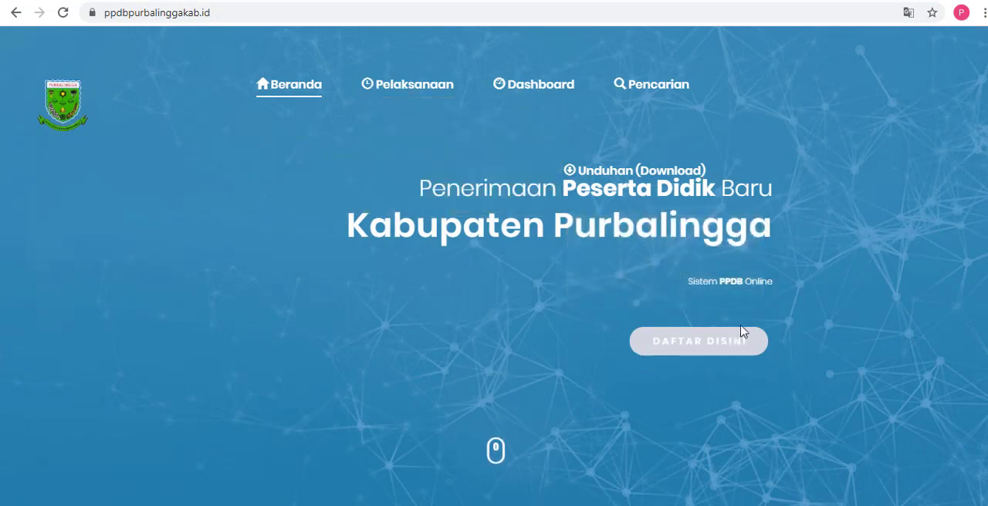
click(701, 353)
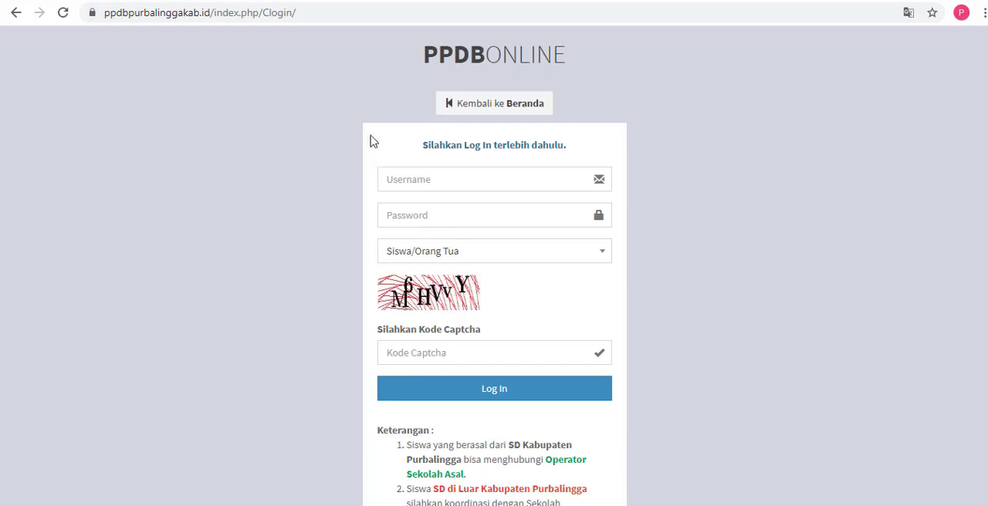
drag(424, 147, 569, 163)
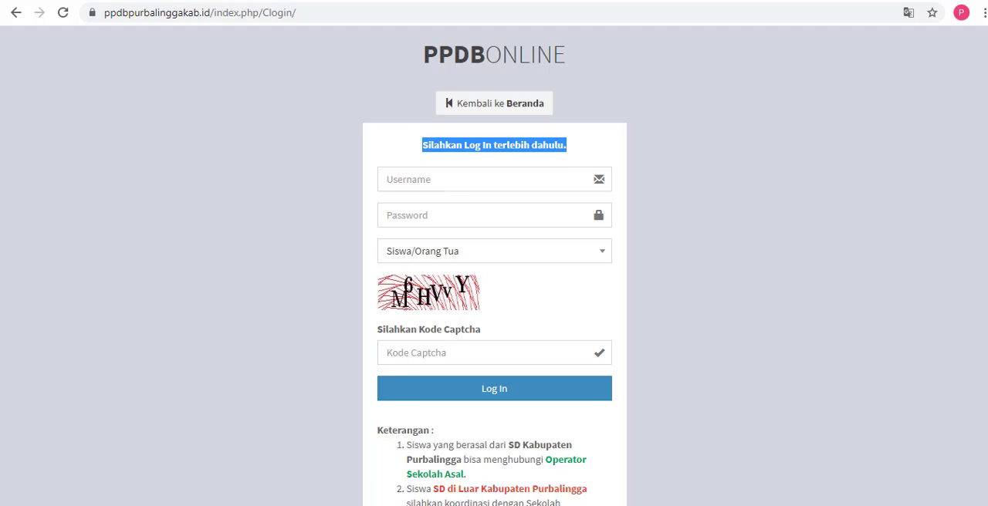
Step: Switch to the Notepad window and delete the entire list of required documents
click(379, 505)
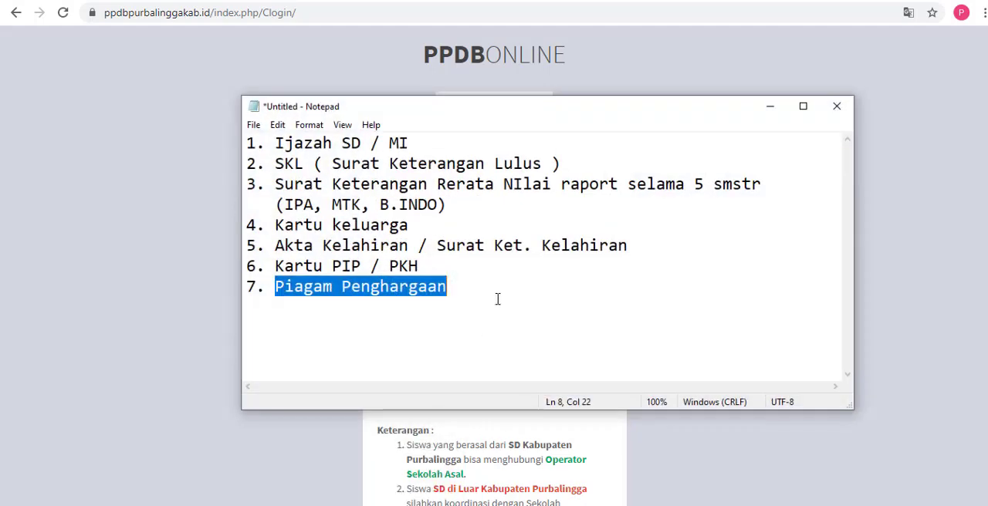
key(BackSpace)
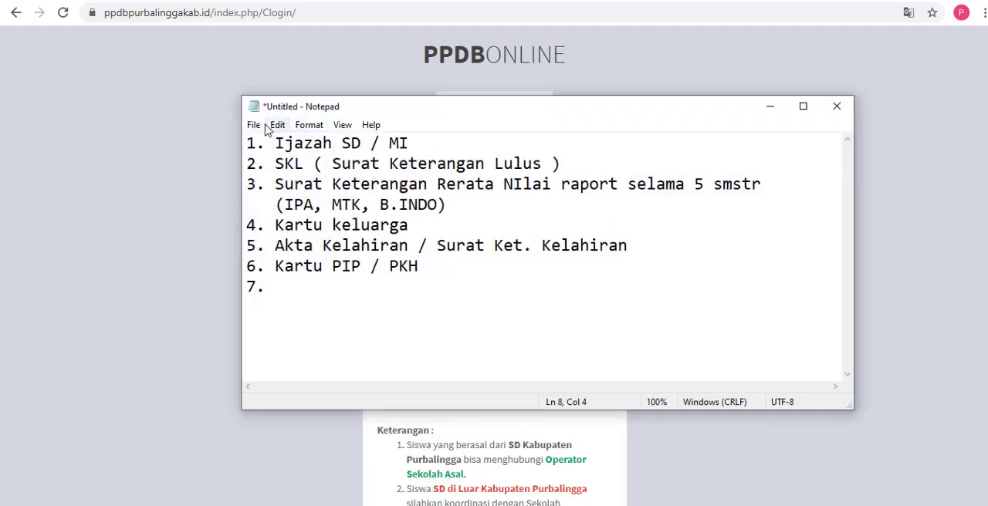
drag(247, 143, 406, 297)
key(BackSpace)
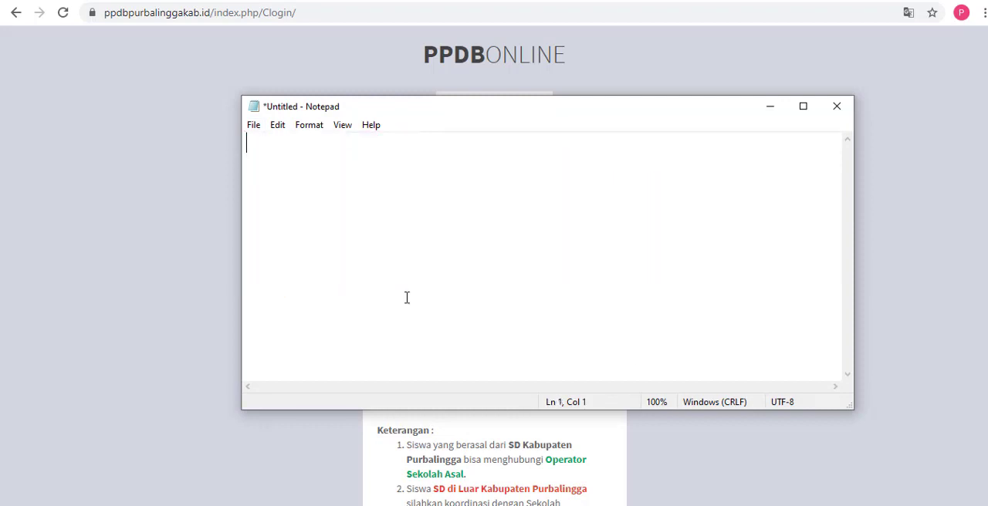
text(Username )
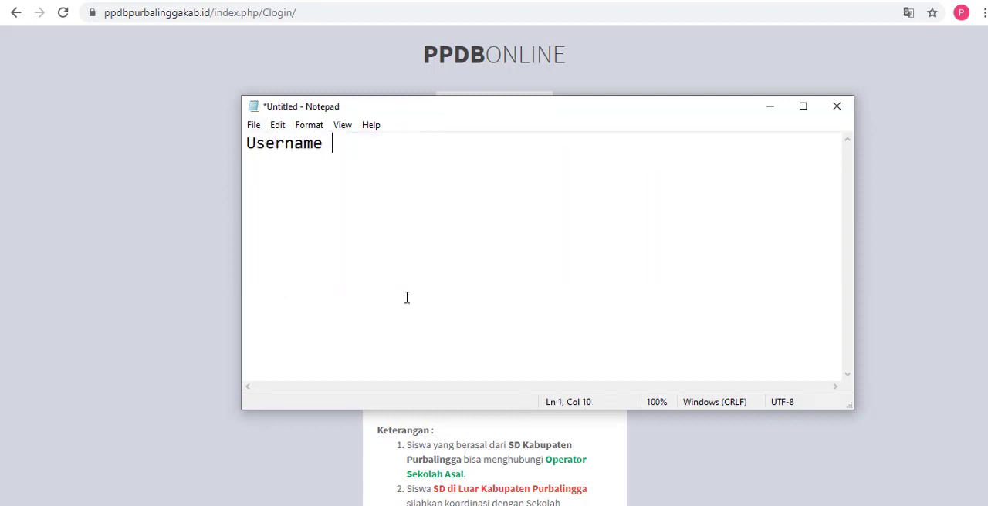
text(: NISN@ppdb)
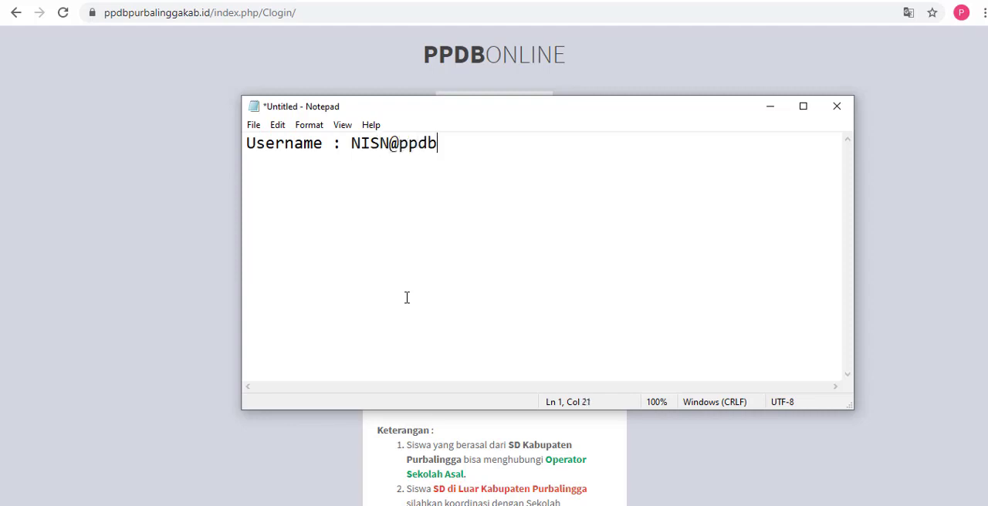
text(.go.id)
key(Return)
key(Tab)
text(01)
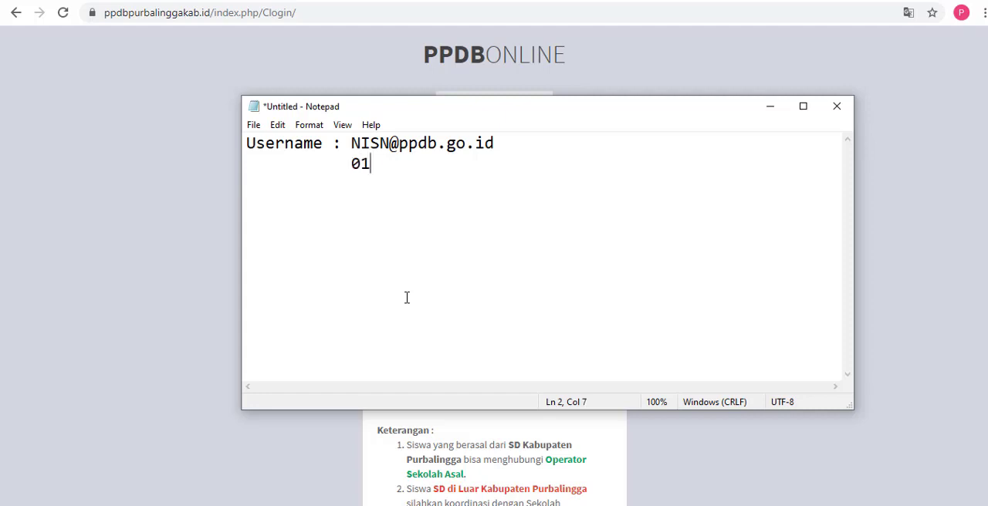
text(234567)
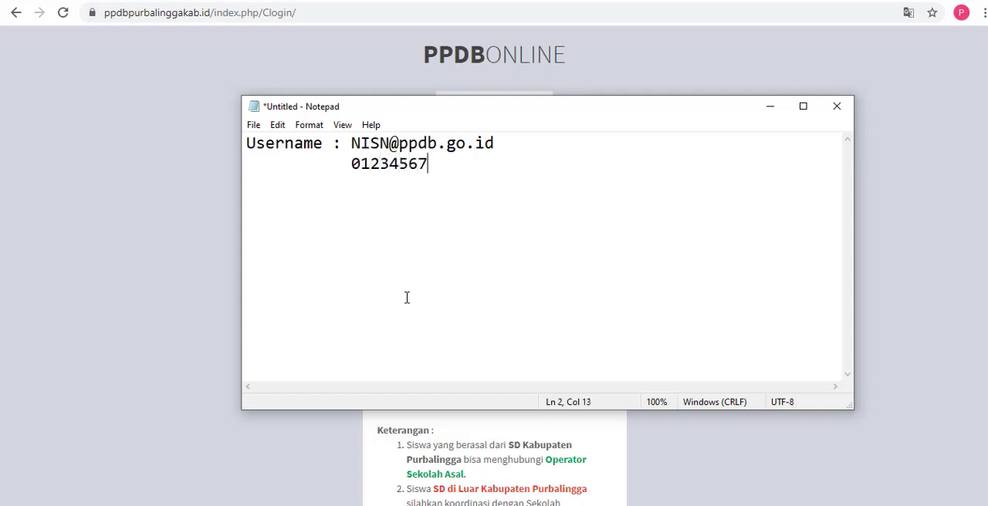
text(89@ppdb)
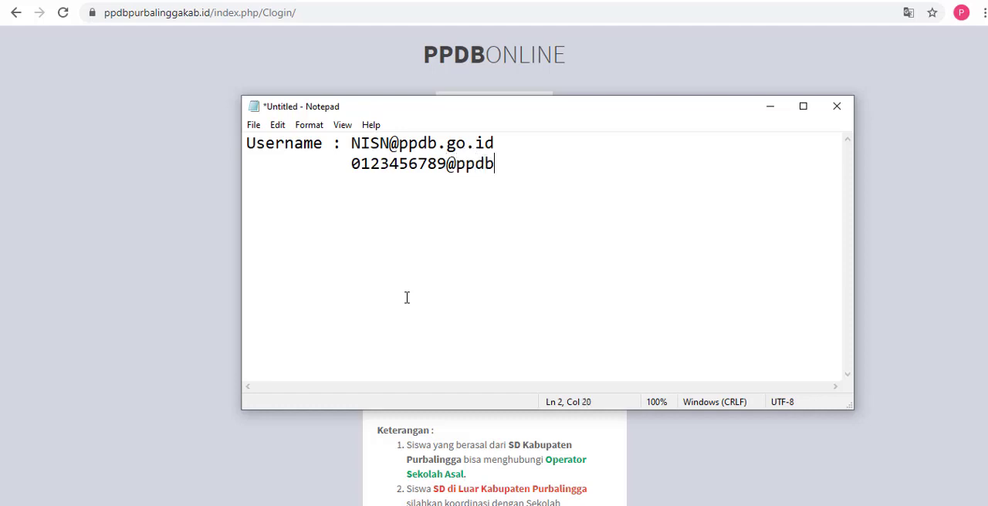
text(.go.id)
Step: Leave a blank line and write "Password : tglblntahun lahir" as the password format
key(Return)
key(Return)
text(Pass)
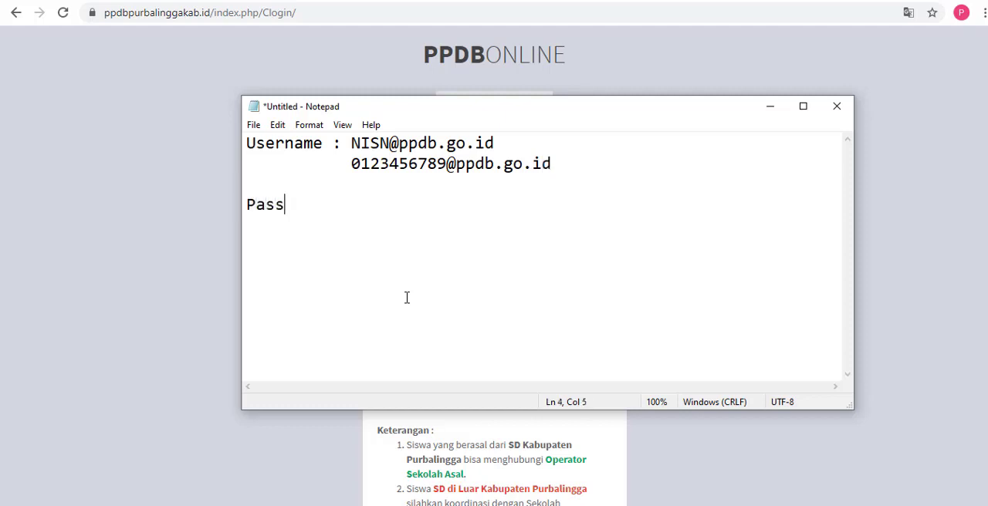
text(word : tgl)
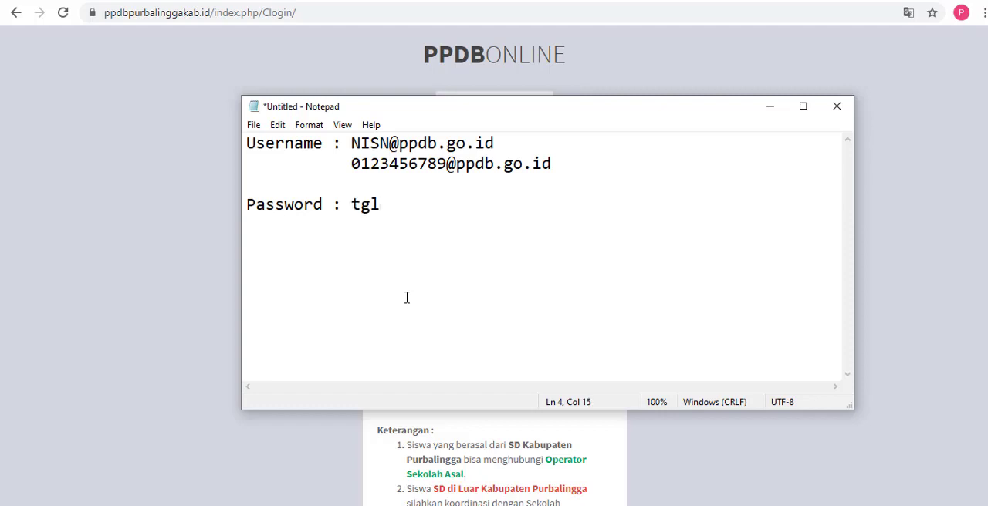
text(blntahun lahir)
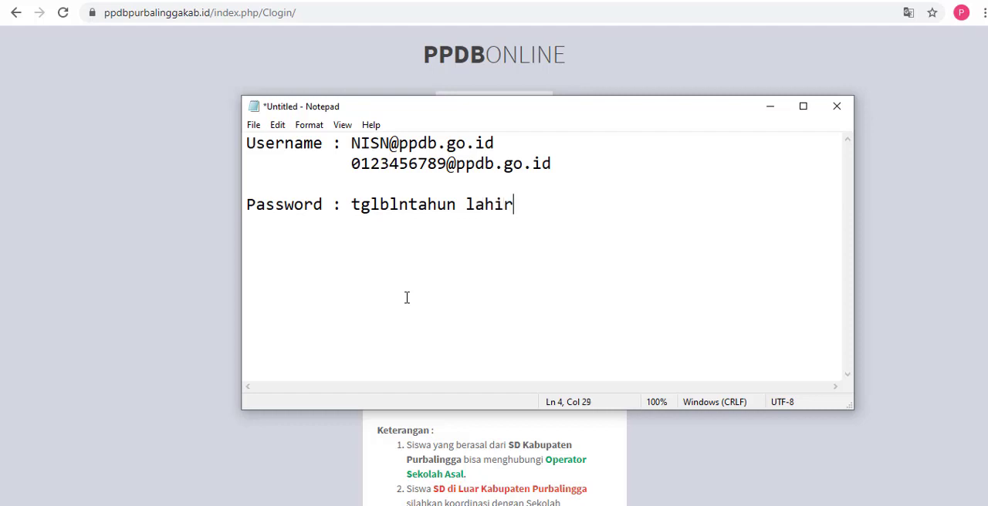
Step: Add an indented sample password below the format, written as an eight-digit birth date
key(Return)
key(Tab)
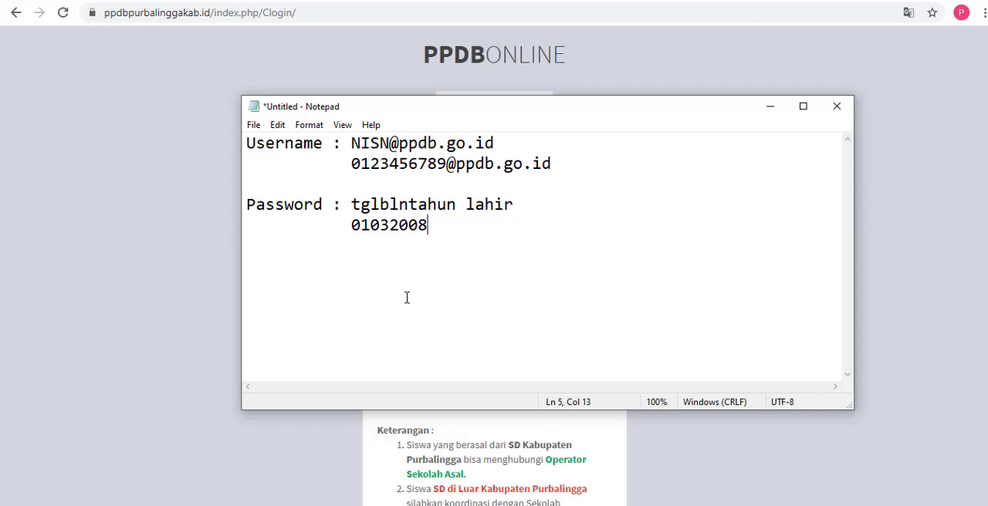
Step: Review the login notes by highlighting the username format and the password format line in turn
drag(247, 143, 508, 143)
click(380, 143)
drag(351, 143, 508, 145)
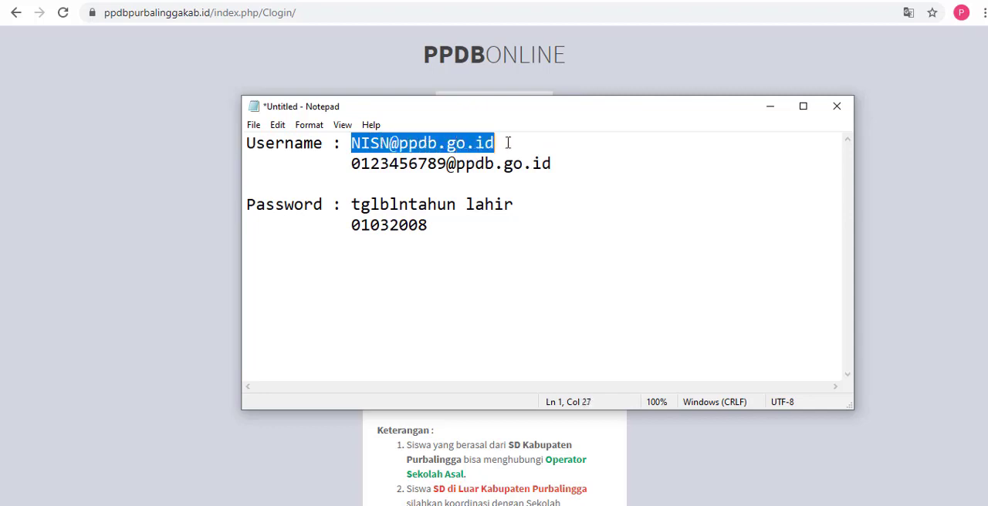
drag(255, 205, 514, 206)
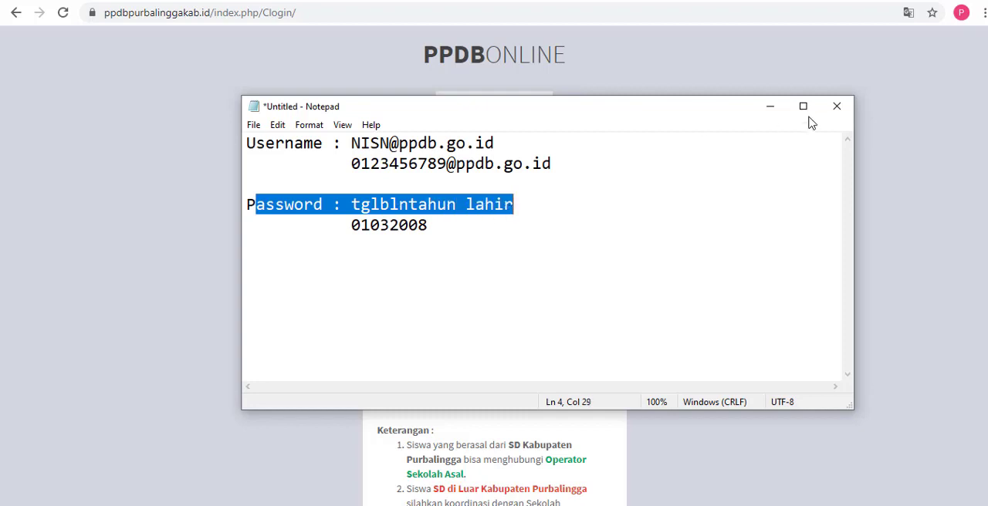
Step: Minimise the notes and fill in the student's username and account password on the PPDB login form
click(769, 115)
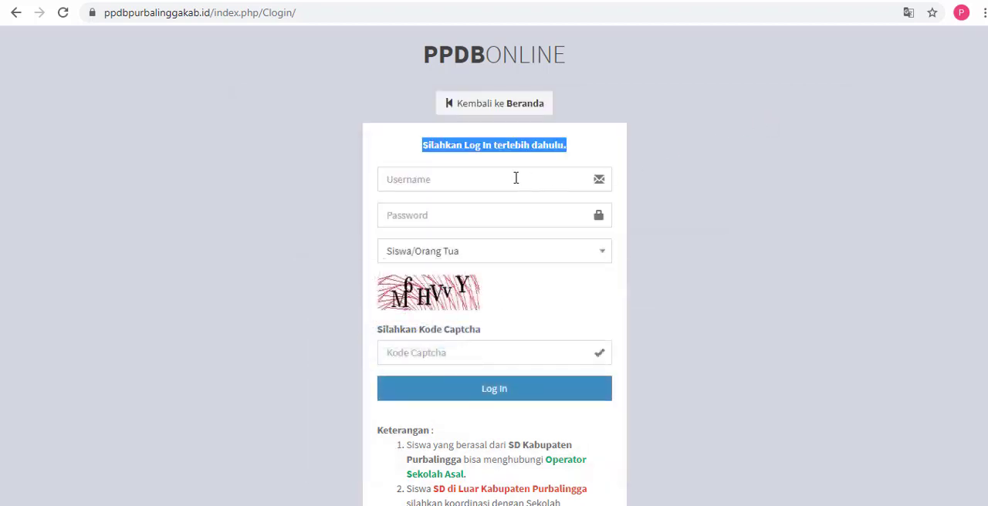
click(516, 178)
key(ctrl+v)
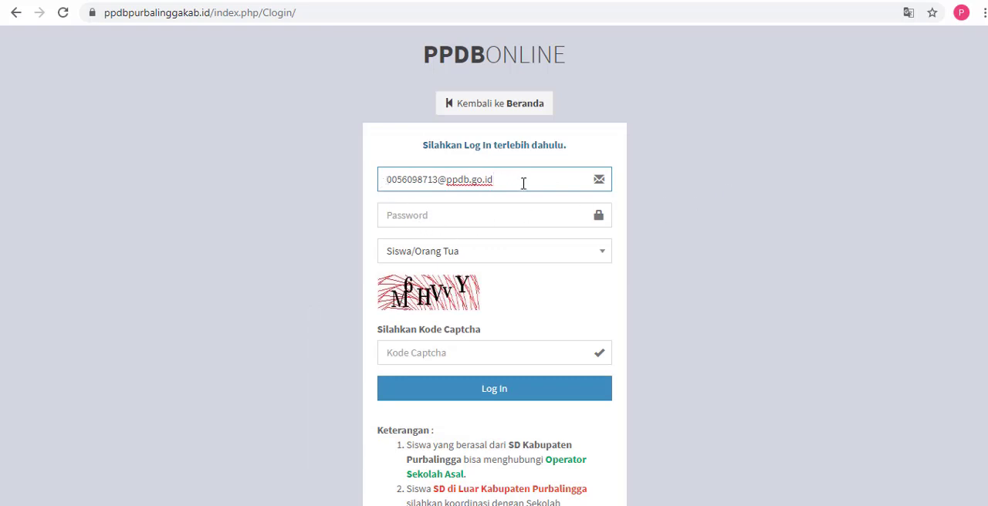
click(490, 212)
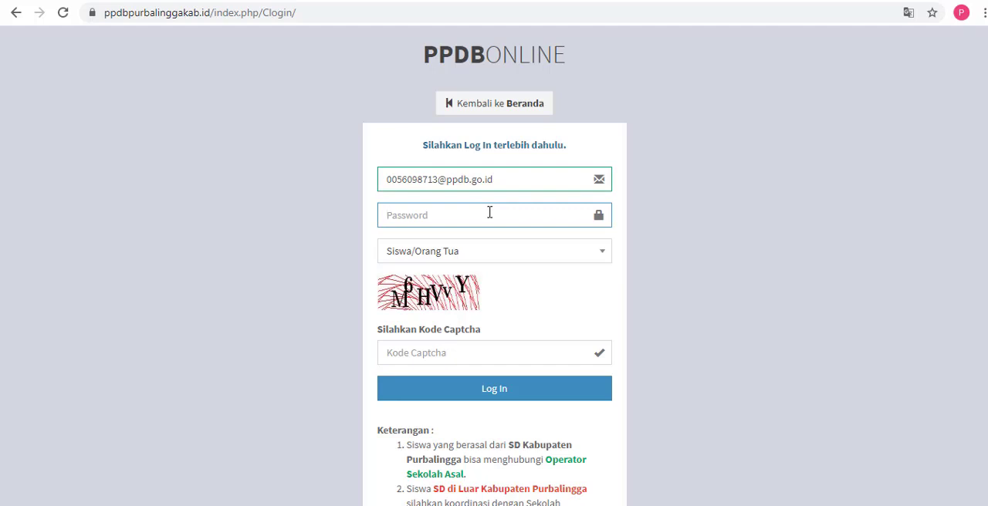
text(*****)
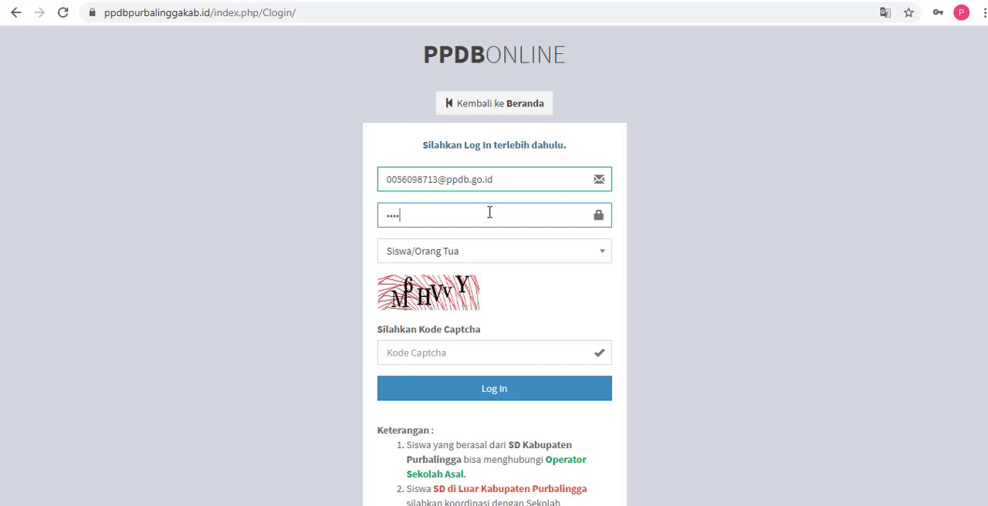
text(***)
Step: Enter the captcha code from the image and log in as Siswa/Orang Tua
click(423, 352)
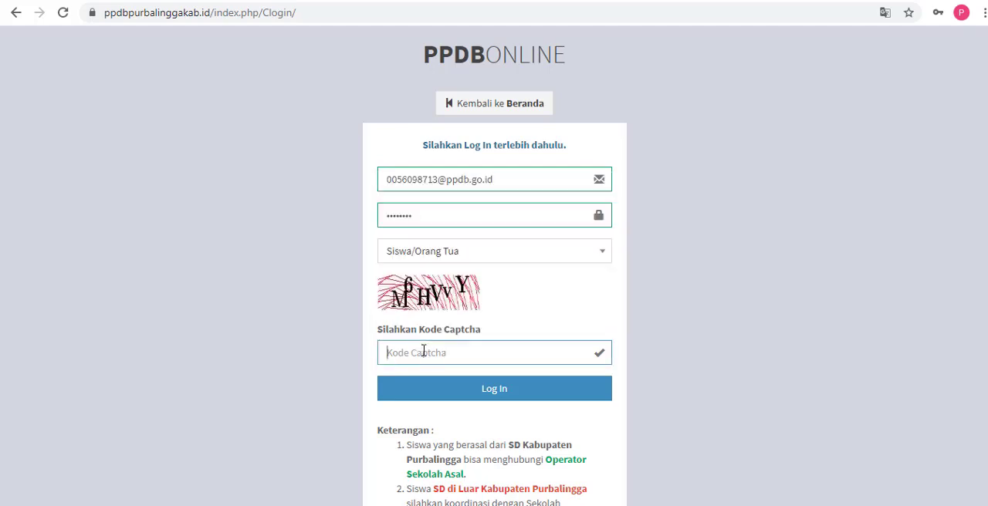
text(M6HVVY)
drag(425, 353, 378, 364)
click(500, 396)
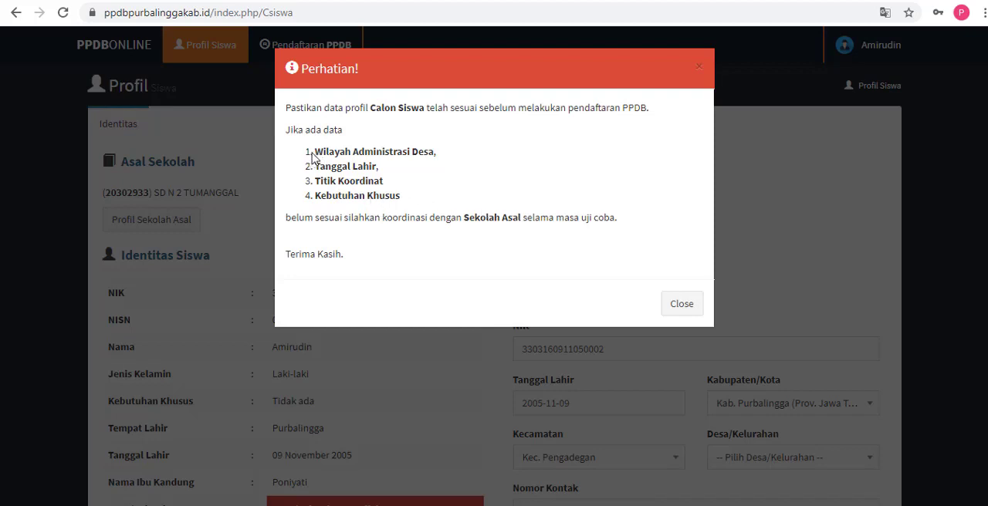
Step: Highlight the four data items and the Sekolah Asal instruction in the Perhatian! notice, and close it
drag(315, 152, 405, 199)
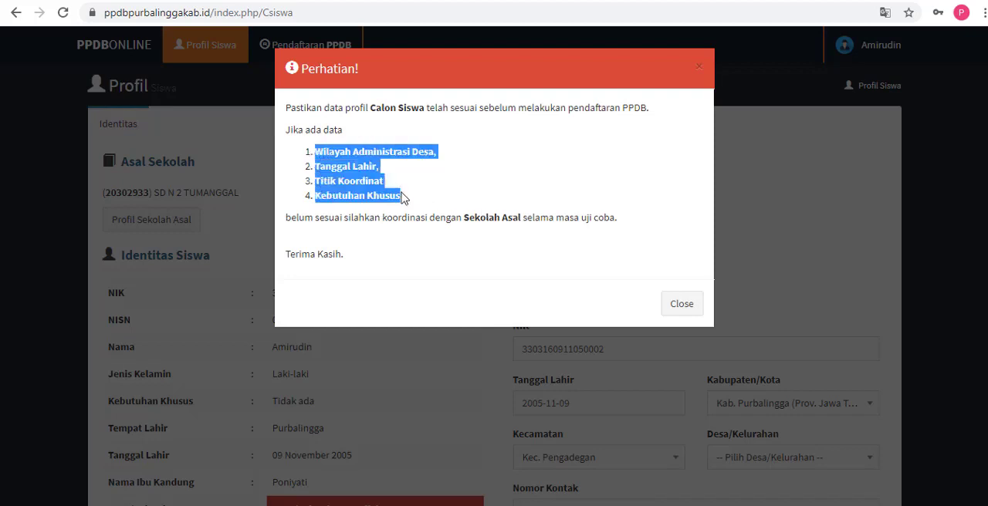
click(410, 218)
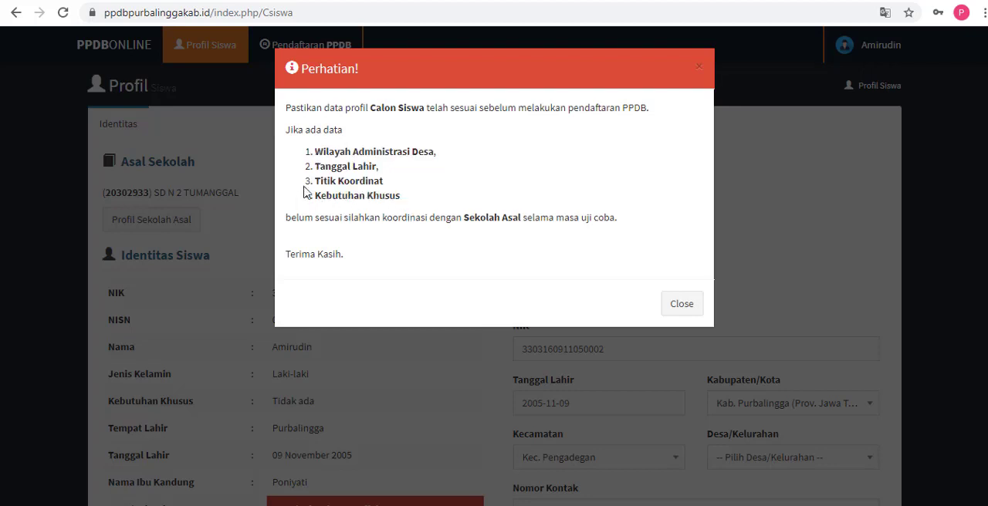
drag(322, 155, 408, 198)
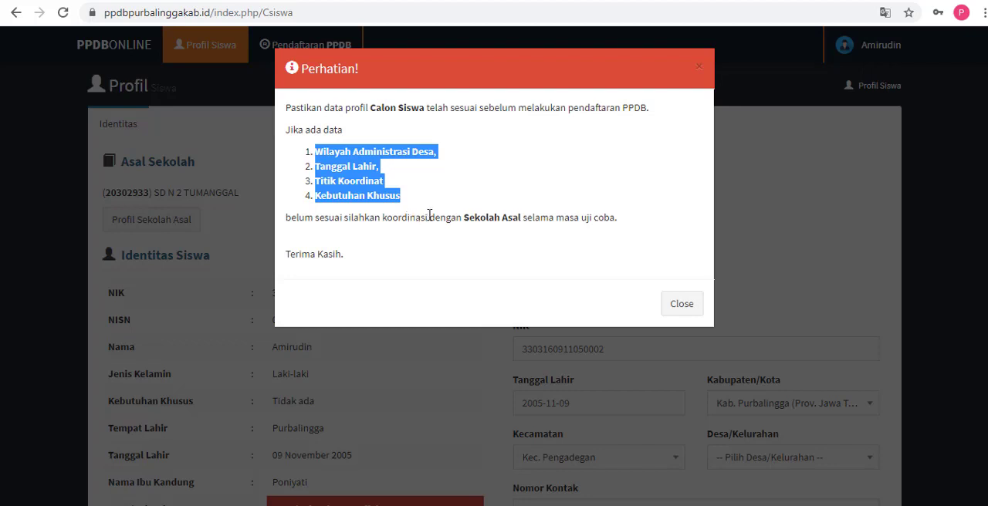
drag(426, 217, 524, 222)
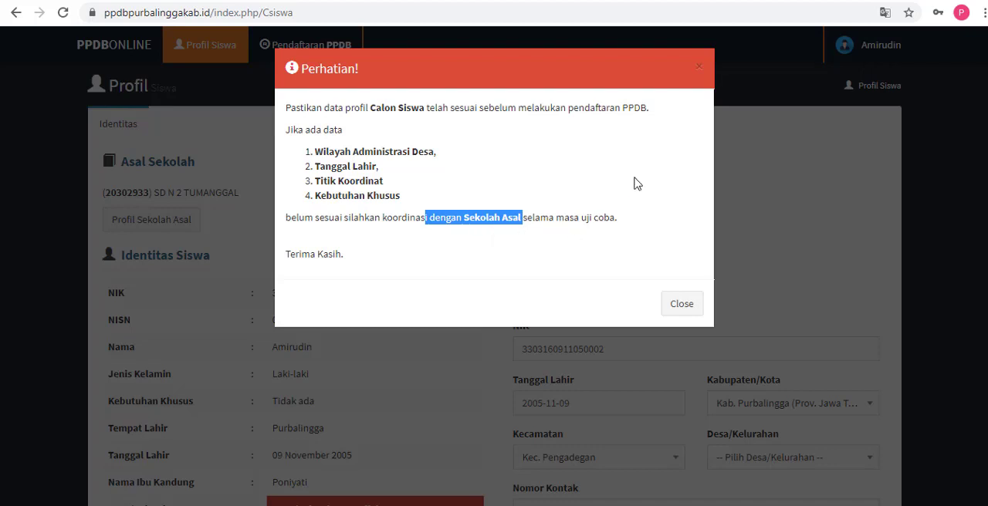
drag(450, 86, 472, 158)
click(668, 305)
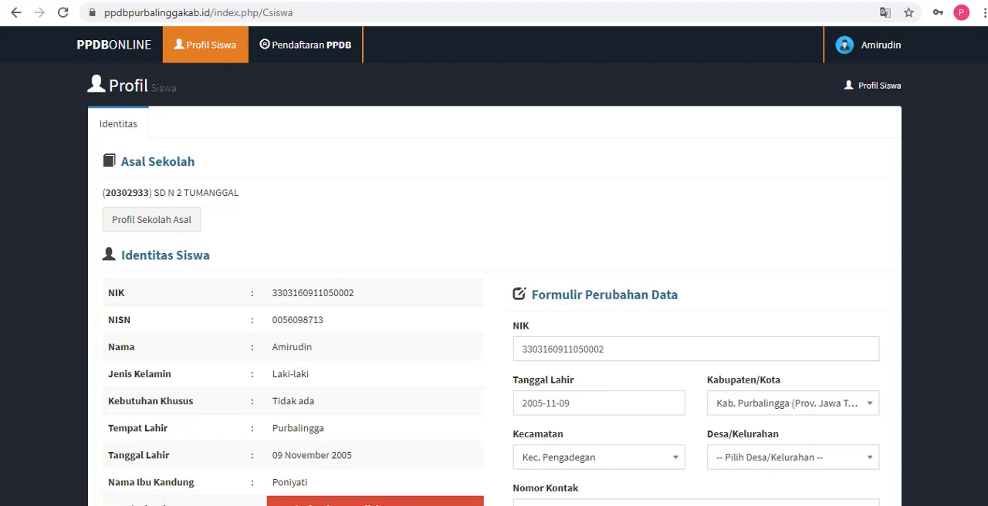
Step: Review the student profile: highlight the Desa/Kelurahan entry and the Formulir Perubahan Data heading, and check the form's NIK and Tanggal Lahir fields
scroll(494, 267, down, 3)
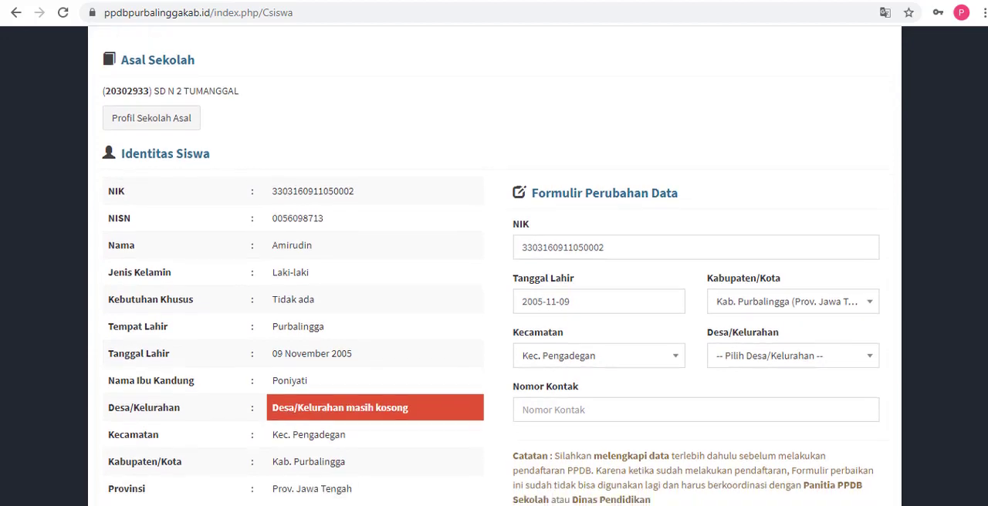
scroll(494, 266, down, 3)
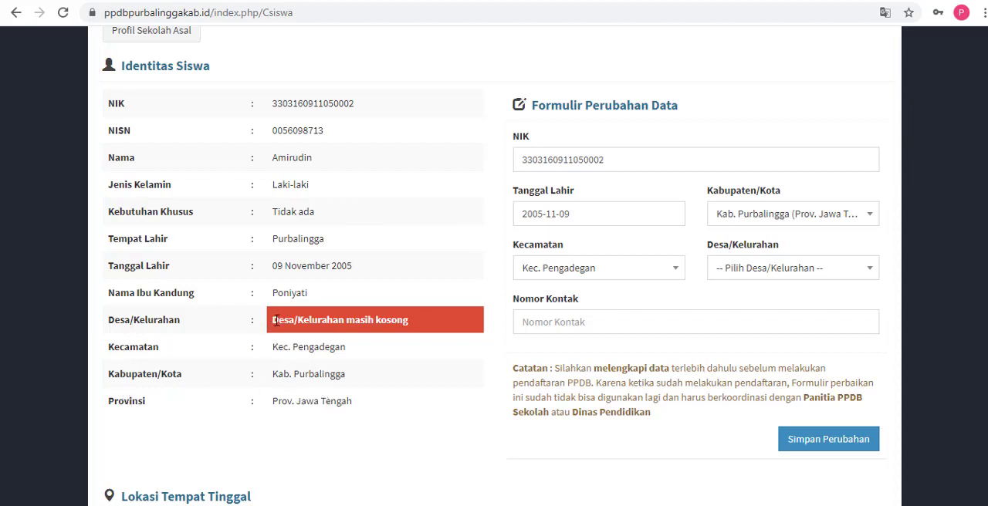
drag(274, 321, 420, 321)
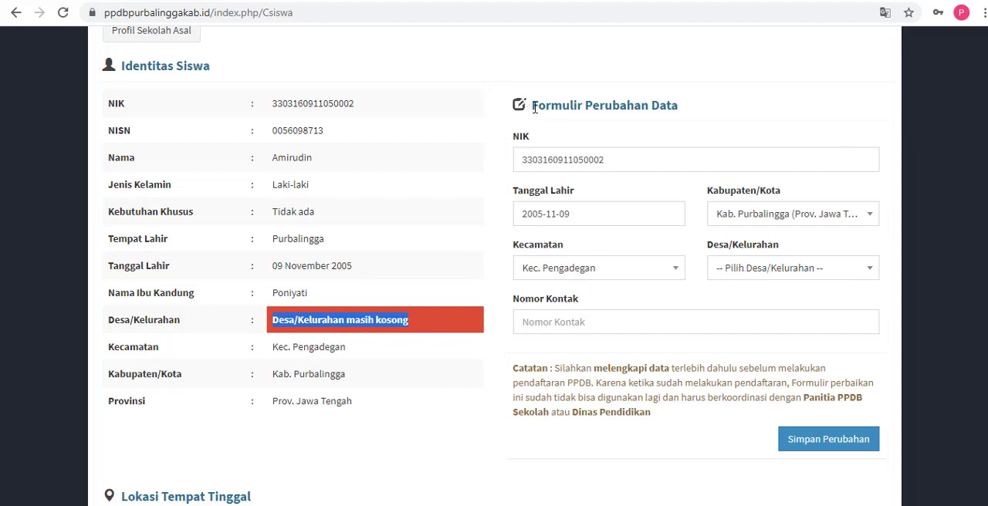
drag(534, 108, 682, 121)
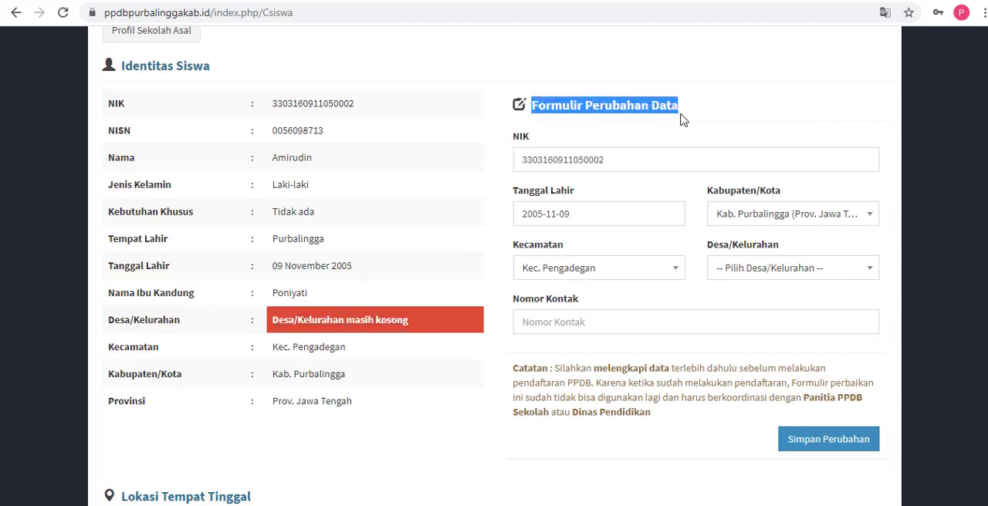
click(629, 159)
click(613, 213)
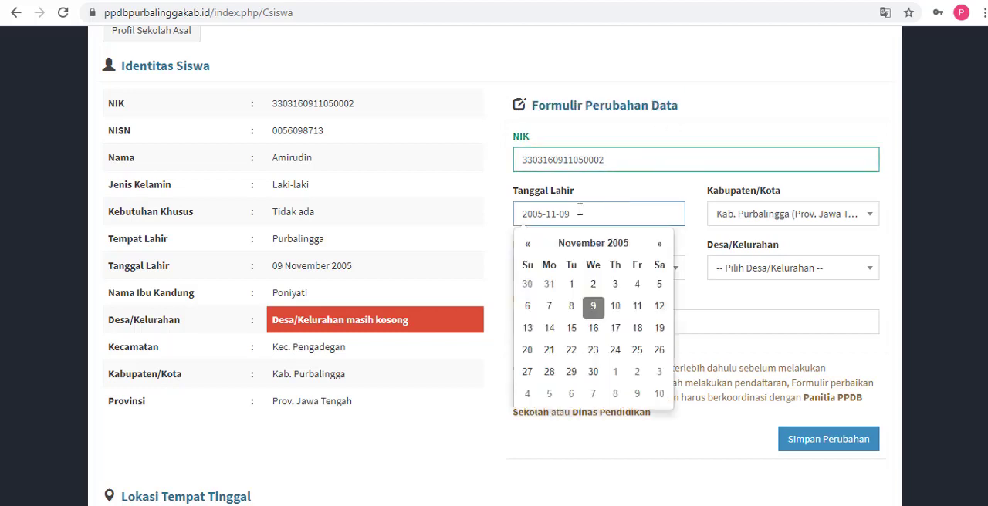
click(481, 218)
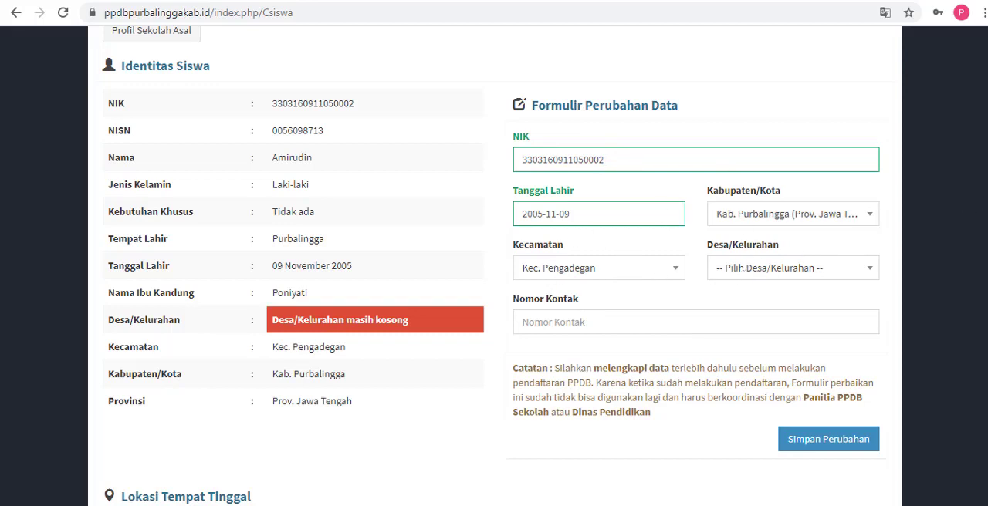
Step: Highlight the Desa/Kelurahan entry and the Kecamatan value in turn in the Identitas Siswa table
scroll(979, 228, down, 1)
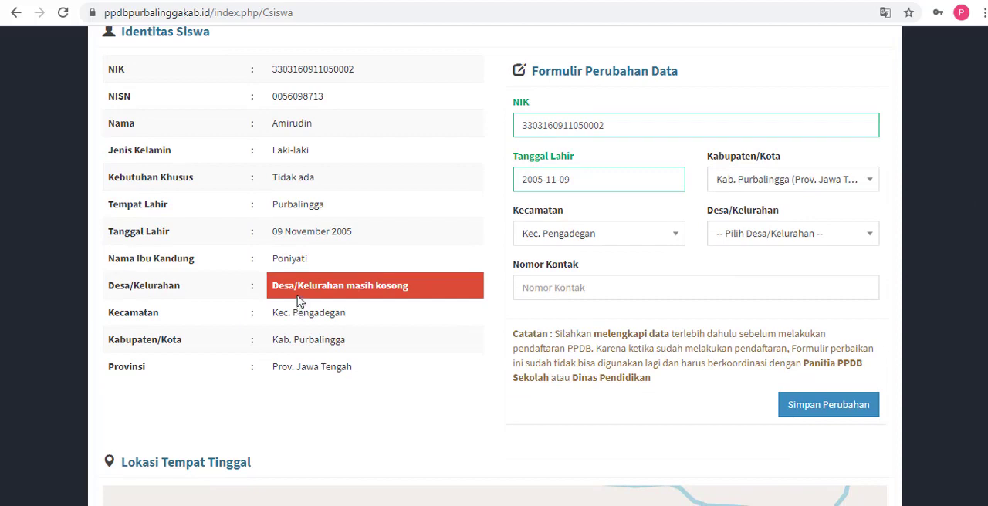
drag(272, 292, 448, 282)
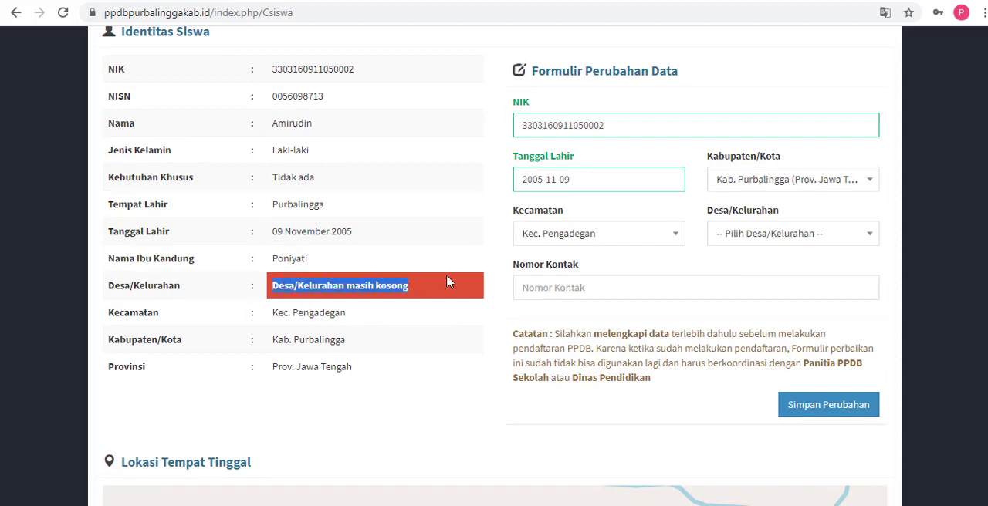
click(730, 254)
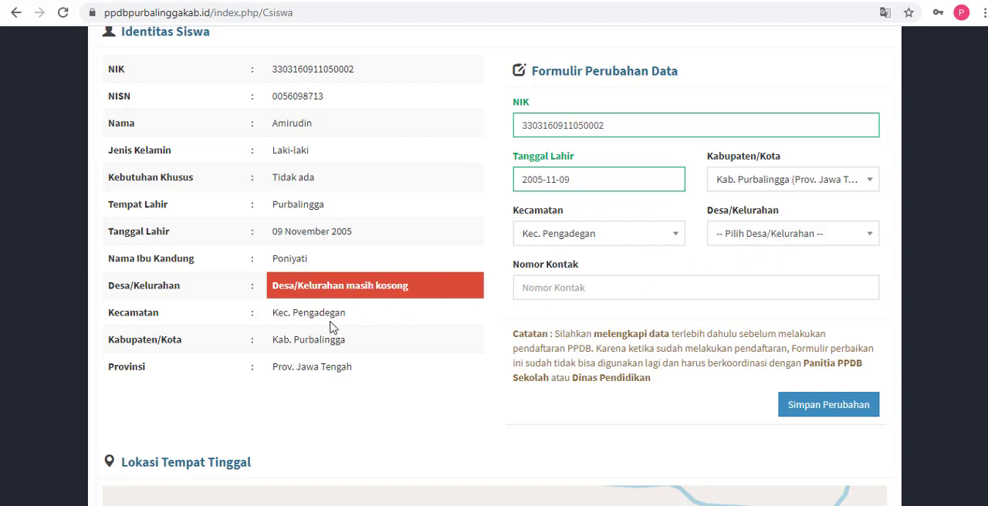
drag(284, 313, 349, 318)
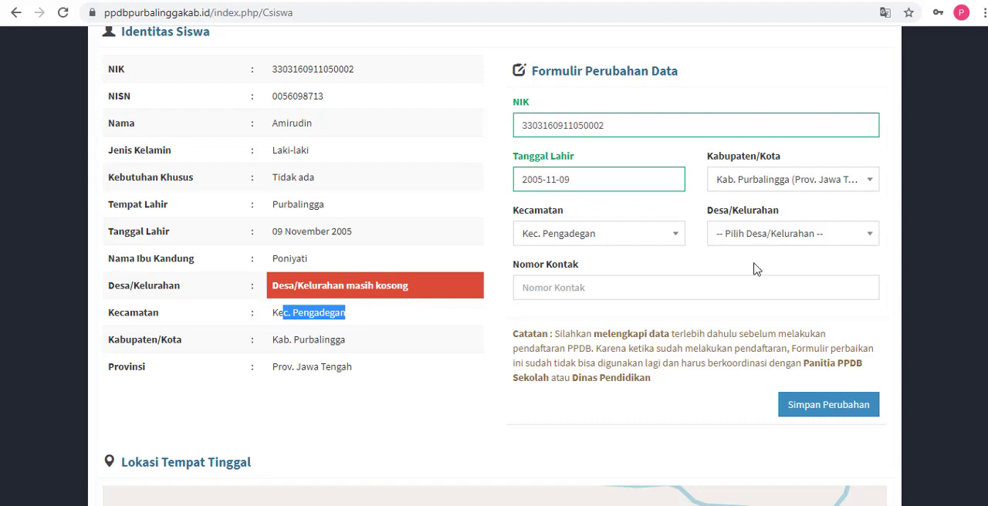
Step: Set Desa/Kelurahan to Tegalpingen in the Formulir Perubahan Data
click(776, 239)
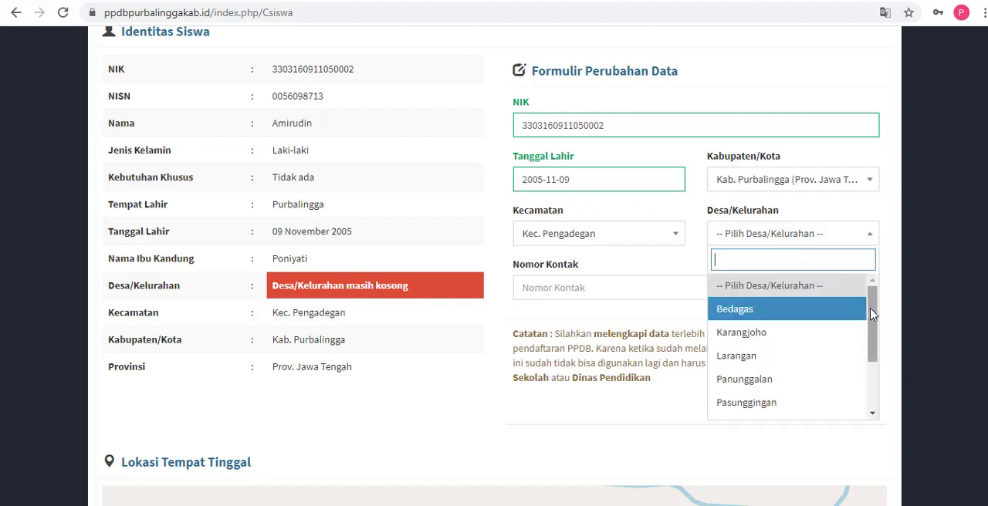
drag(871, 308, 876, 373)
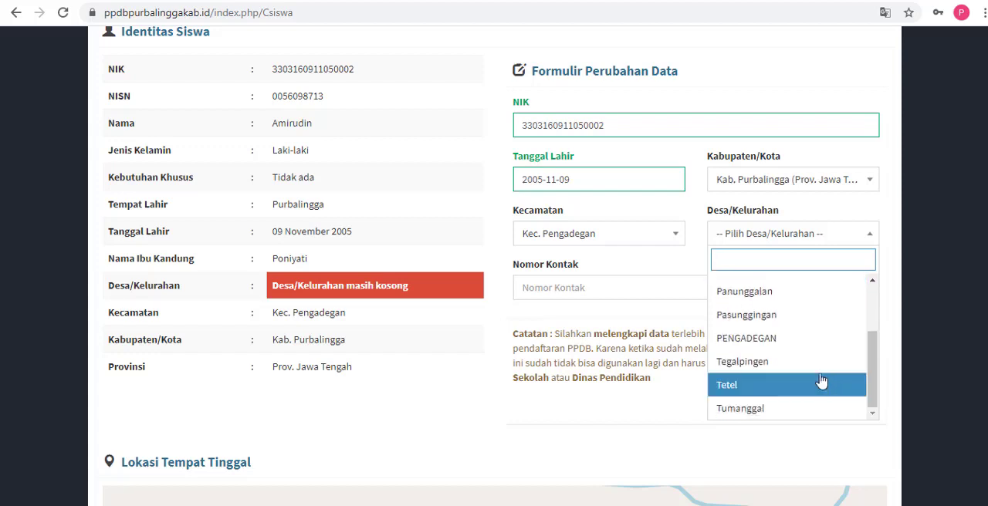
click(755, 361)
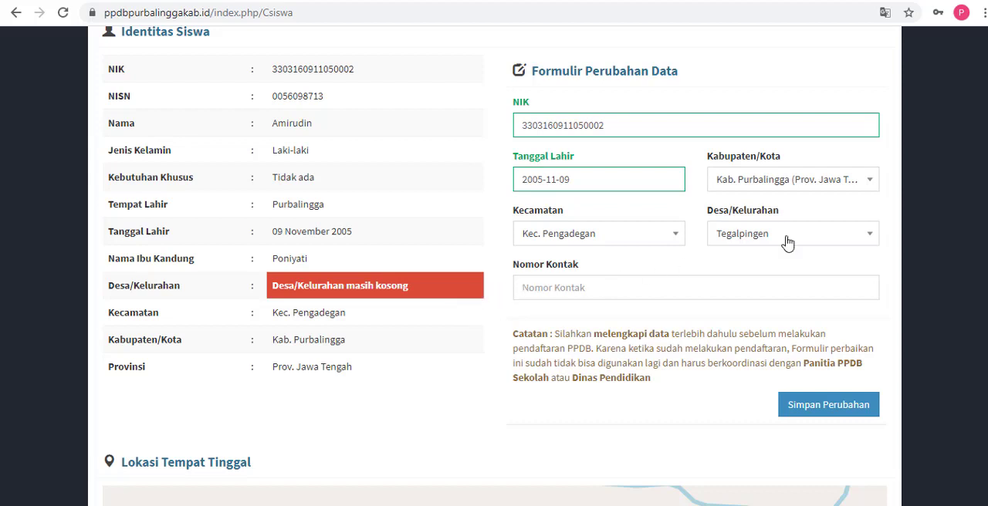
scroll(494, 267, down, 1)
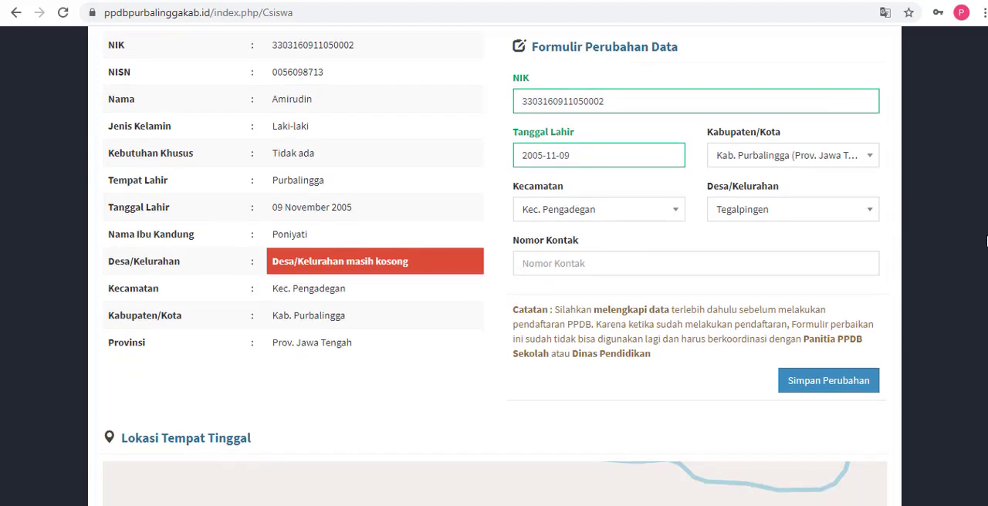
click(633, 267)
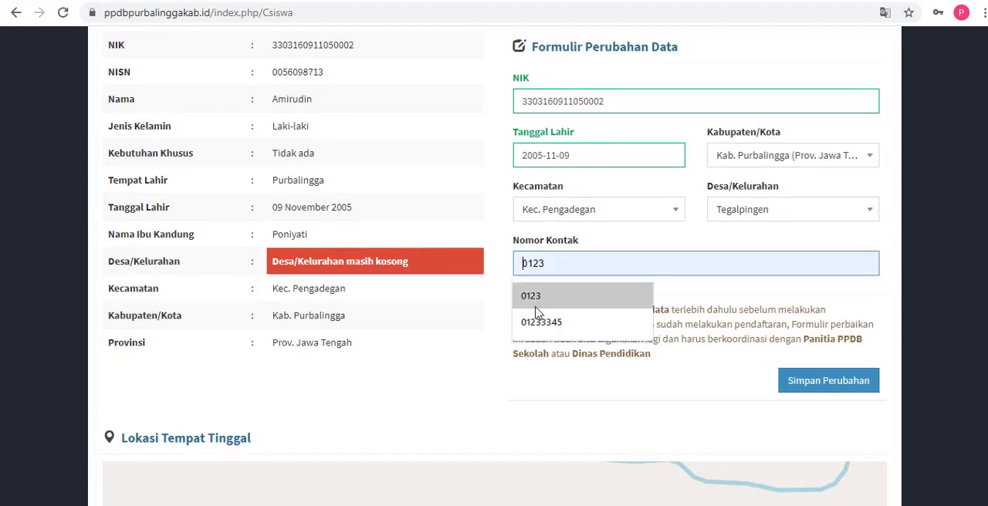
click(489, 324)
click(571, 259)
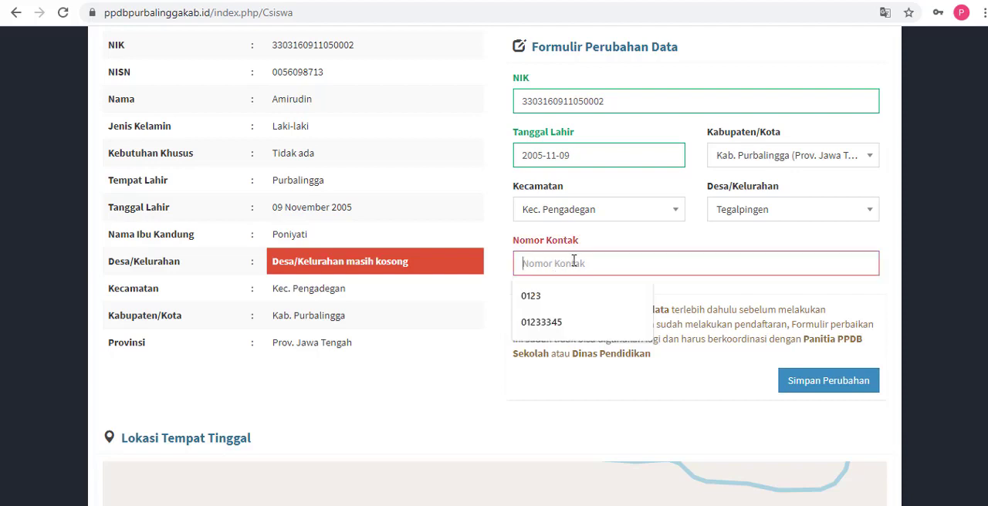
click(503, 271)
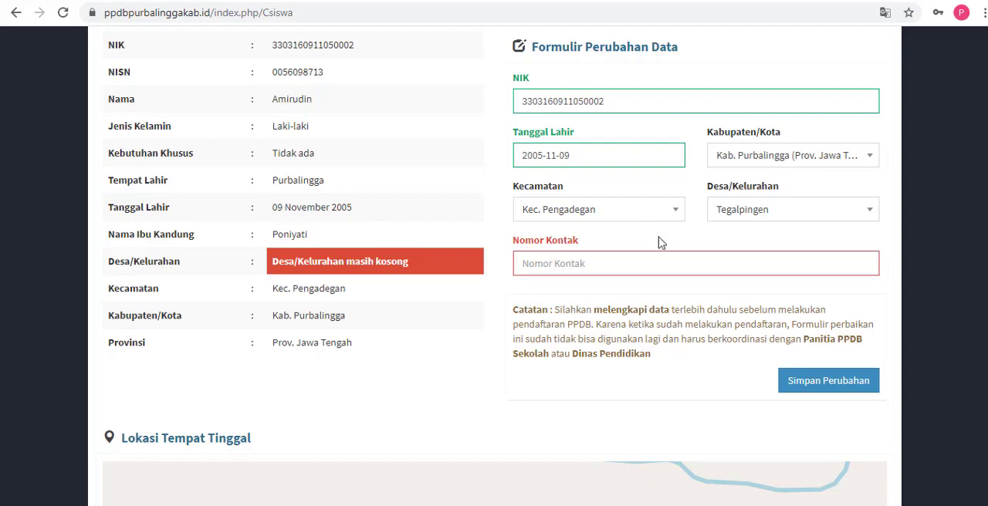
scroll(494, 266, up, 1)
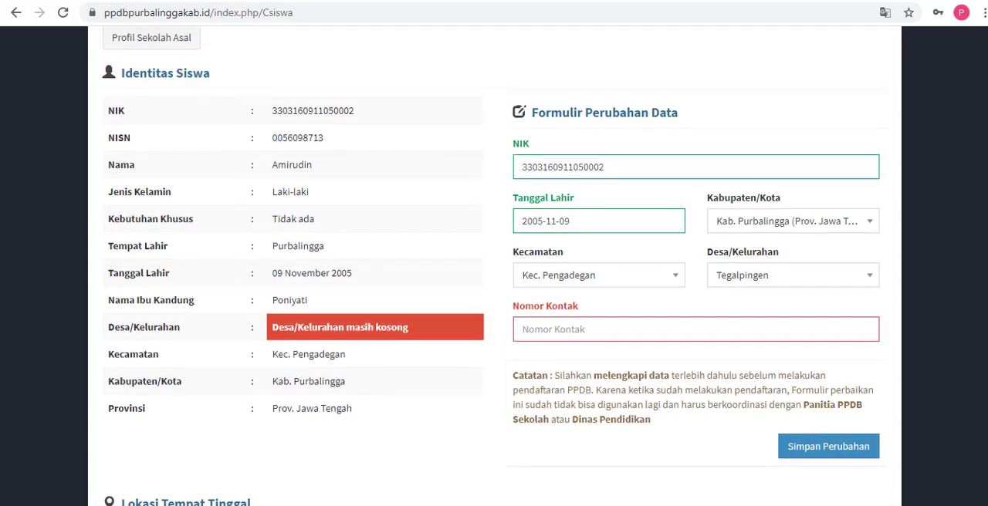
scroll(494, 266, down, 1)
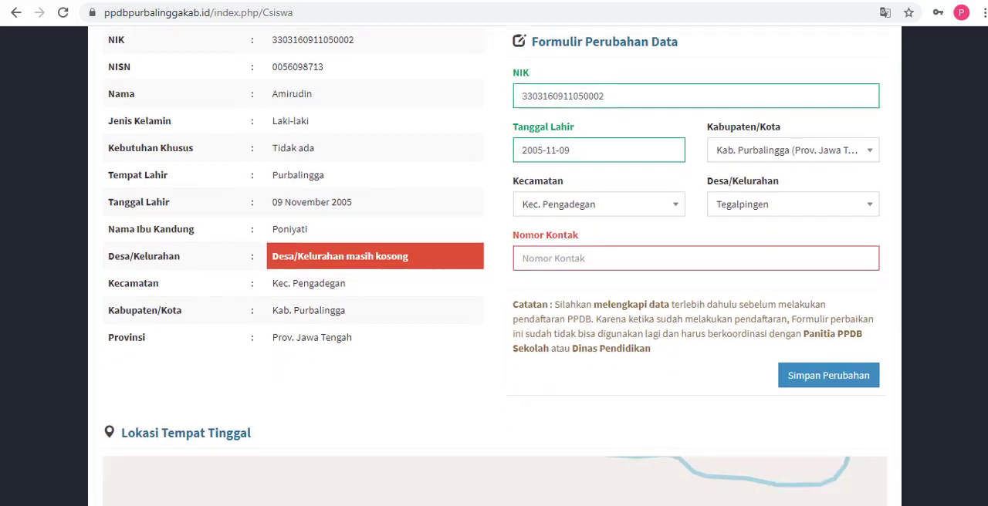
Step: Fill in the student's contact number under Nomor Kontak and highlight the entered number to check it
click(753, 265)
text(0)
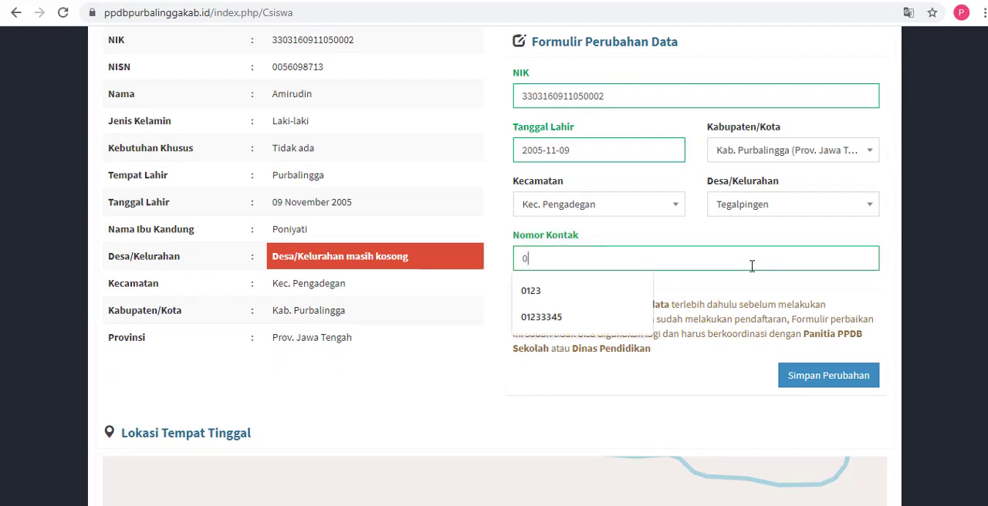
text(8121)
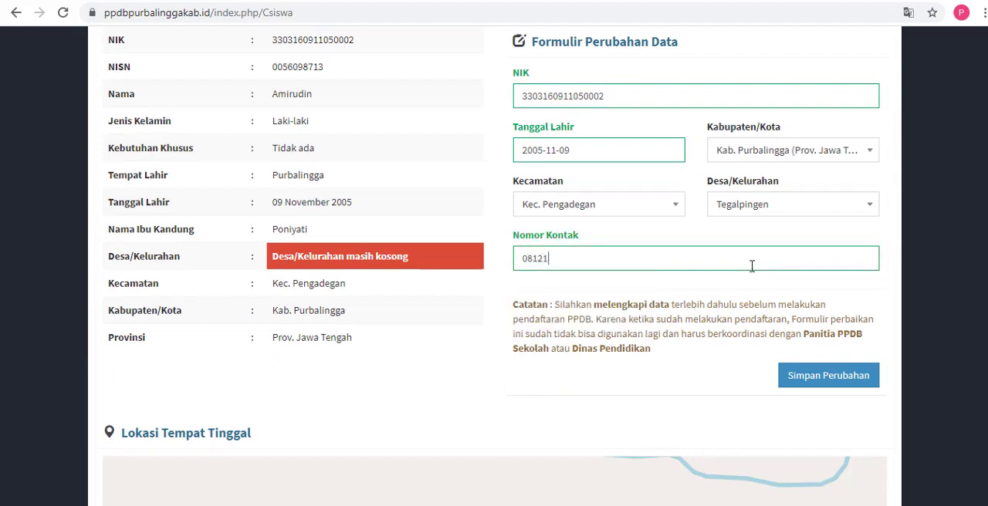
text(23456789)
drag(615, 264, 522, 278)
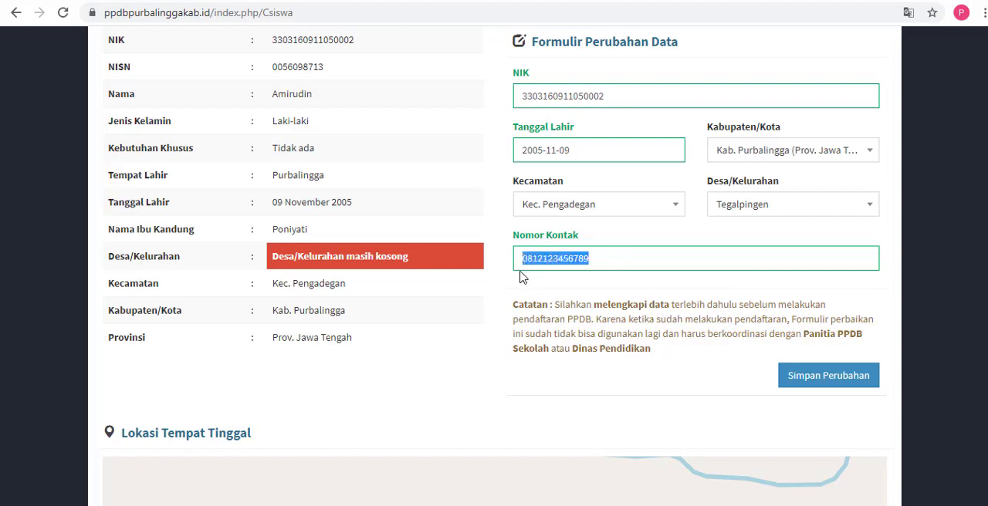
click(603, 260)
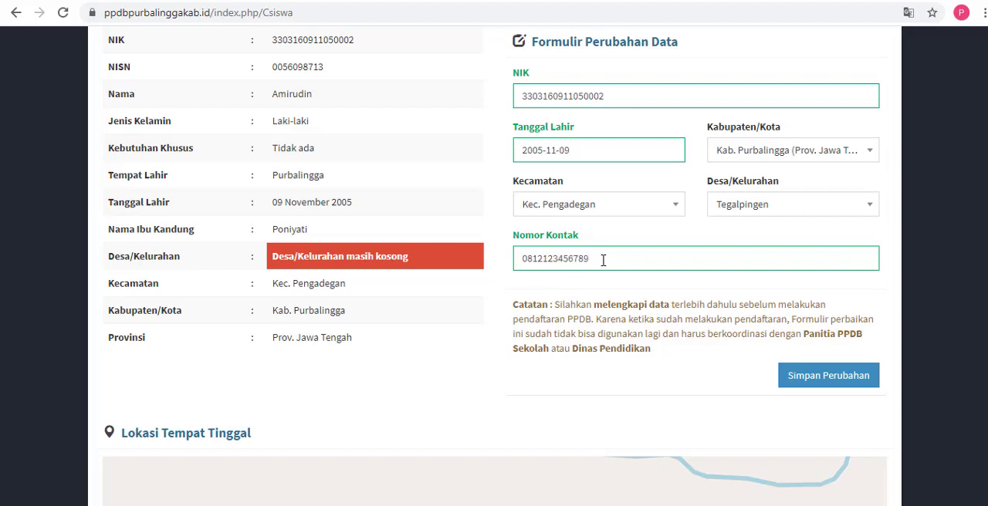
mouse_move(603, 260)
mouse_down()
mouse_move(519, 266)
mouse_move(594, 262)
mouse_up()
click(527, 265)
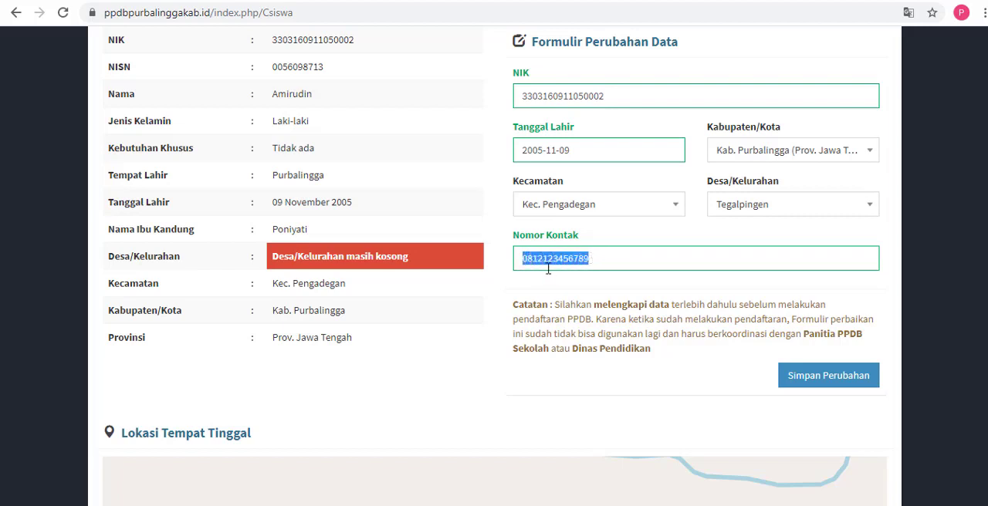
drag(522, 263, 596, 264)
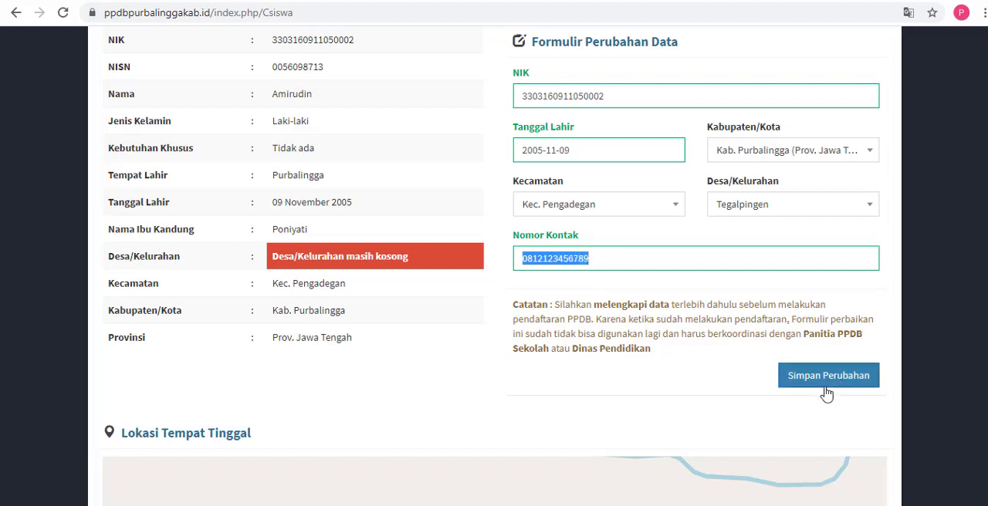
Step: Save the profile data changes and close the Perhatian! notice
scroll(494, 270, down, 2)
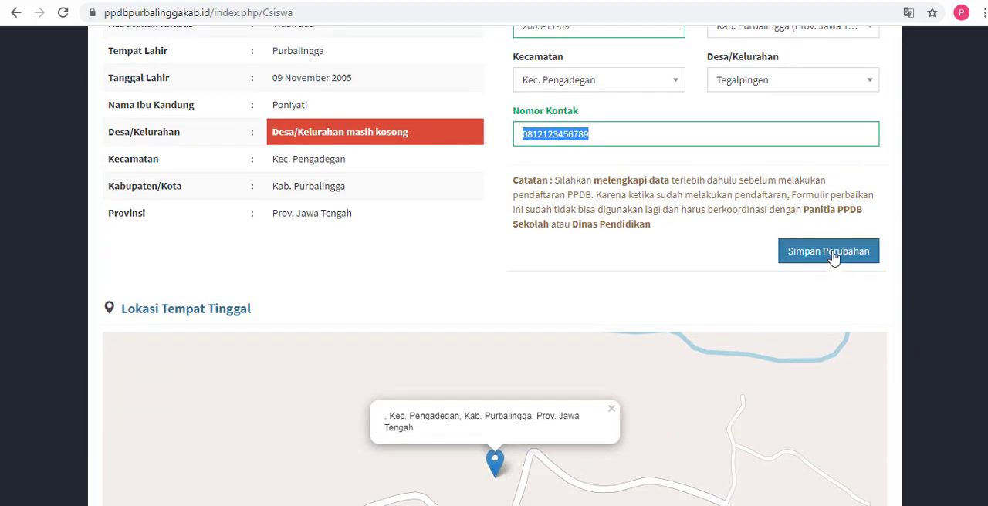
click(830, 252)
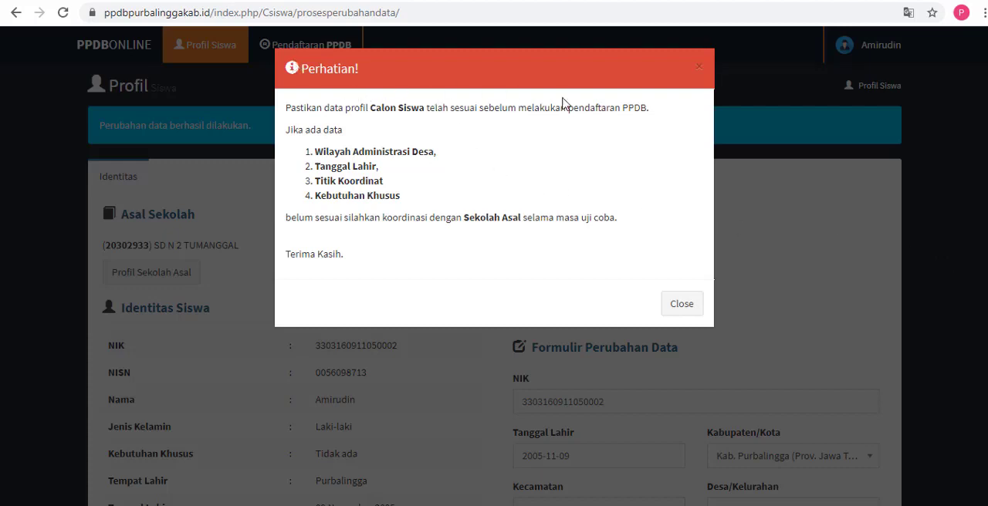
click(683, 305)
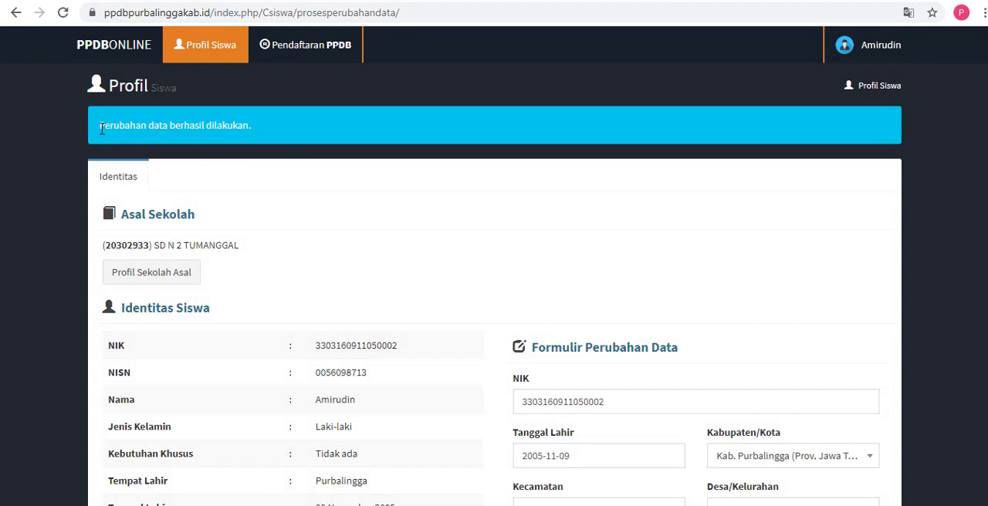
Step: Highlight the message above the profile and examine the student's home location on the Lokasi Tempat Tinggal map at different zoom levels
drag(101, 129, 293, 142)
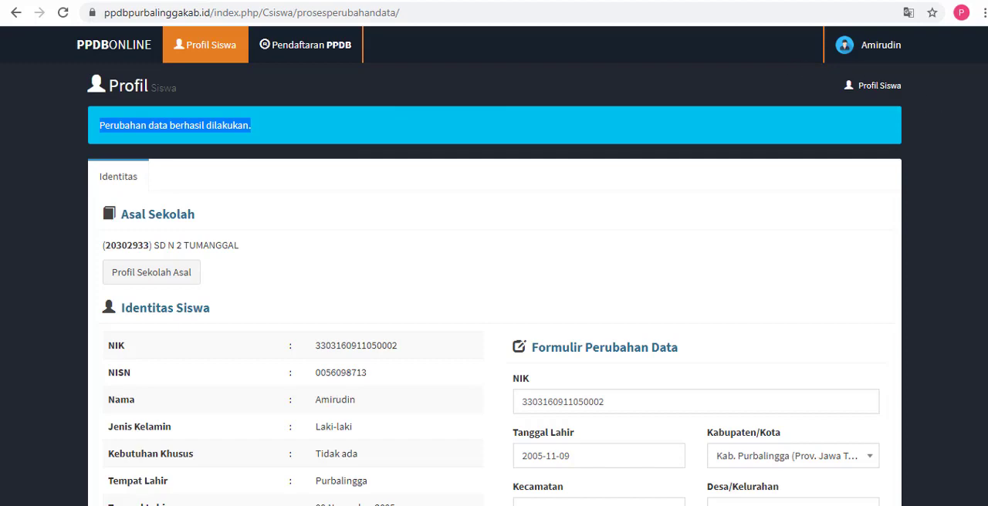
scroll(494, 266, down, 6)
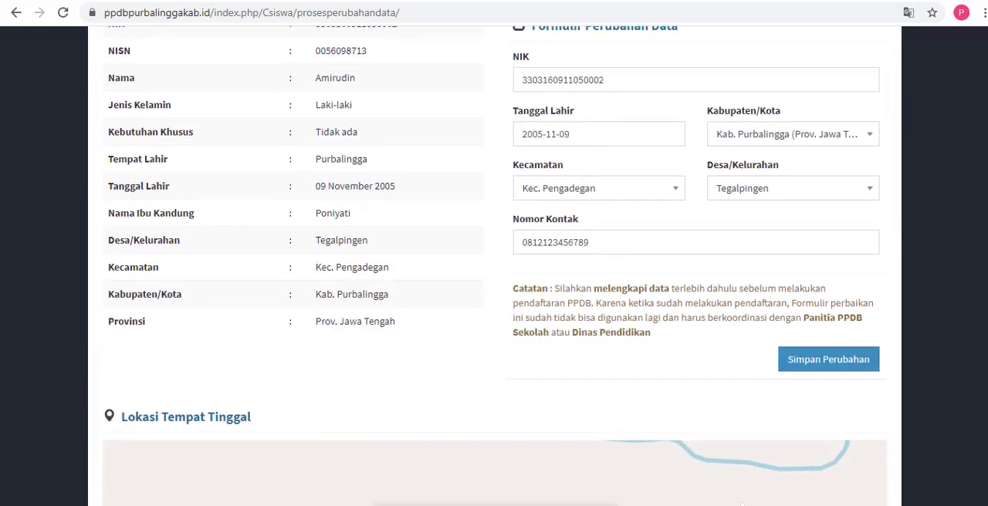
scroll(494, 309, down, 3)
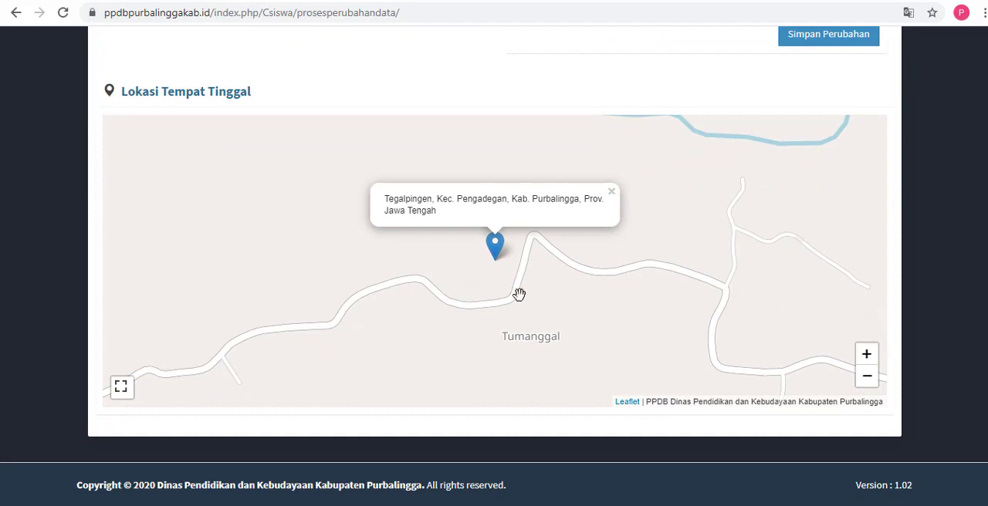
scroll(502, 275, down, 1)
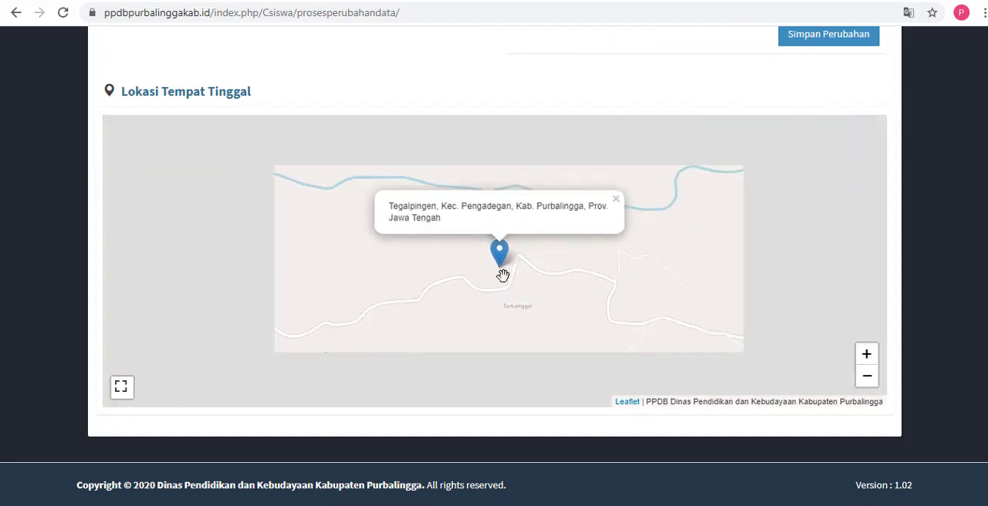
scroll(503, 276, up, 1)
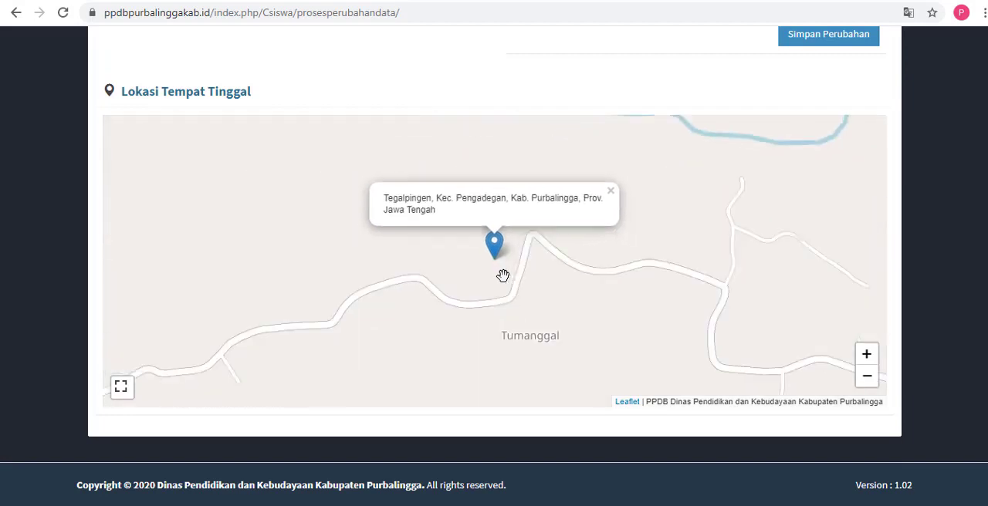
scroll(503, 275, up, 1)
scroll(503, 276, down, 1)
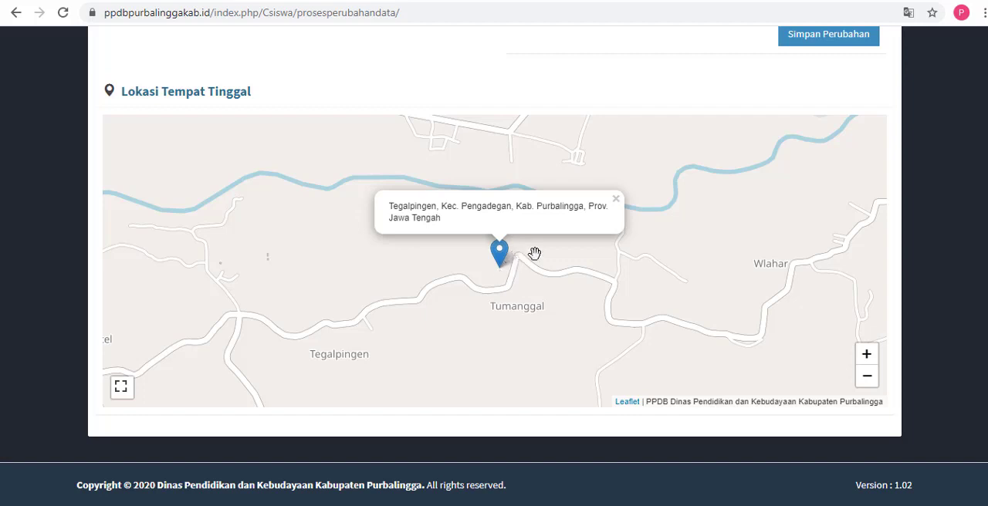
scroll(494, 262, up, 1)
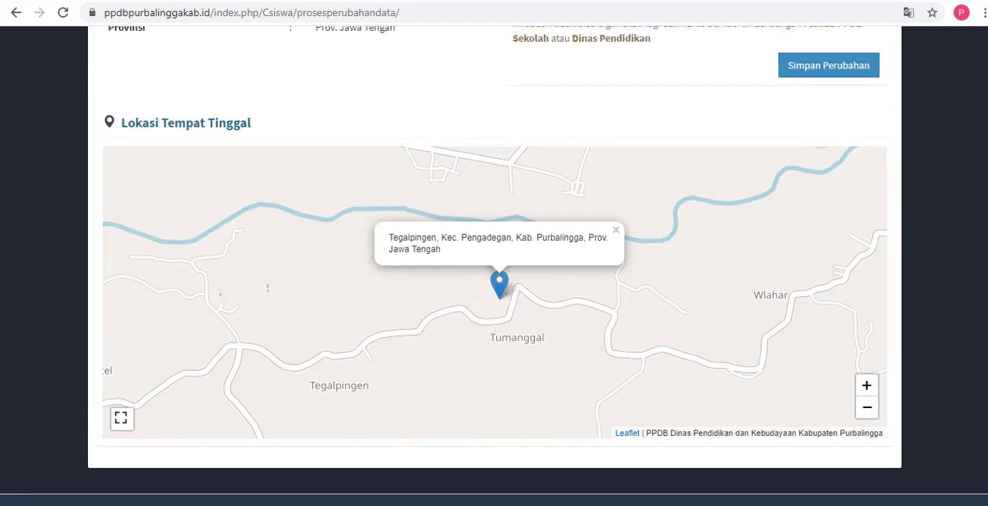
Step: Zoom in on the Lokasi Tempat Tinggal map and pan it around the Tegalpingen marker
scroll(494, 262, up, 1)
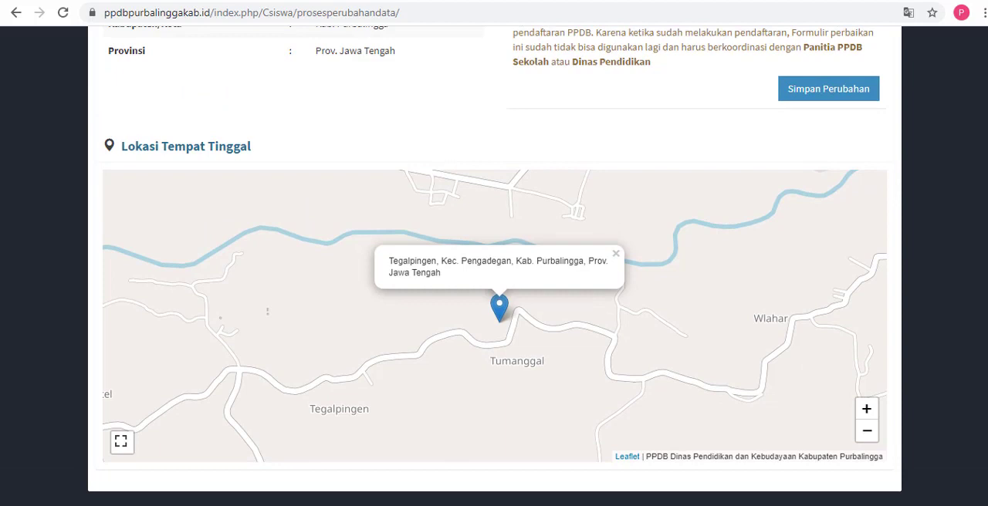
scroll(696, 317, up, 1)
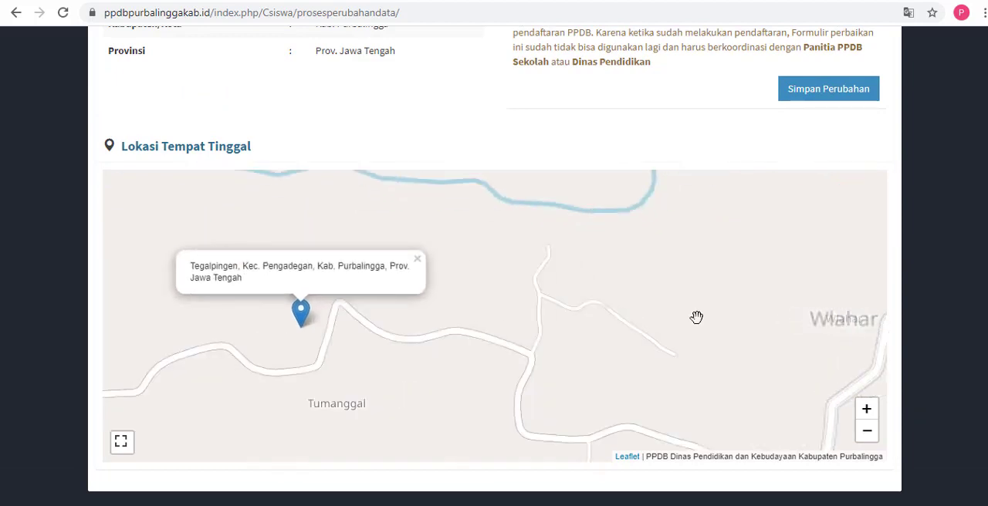
drag(541, 326, 697, 311)
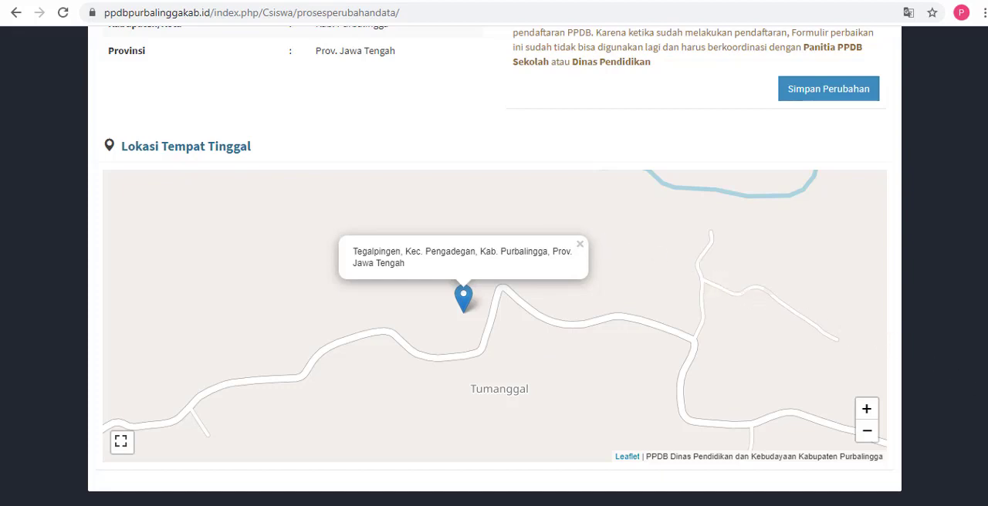
Step: Return to the start of the student profile and open the Pendaftaran PPDB page
scroll(494, 267, up, 5)
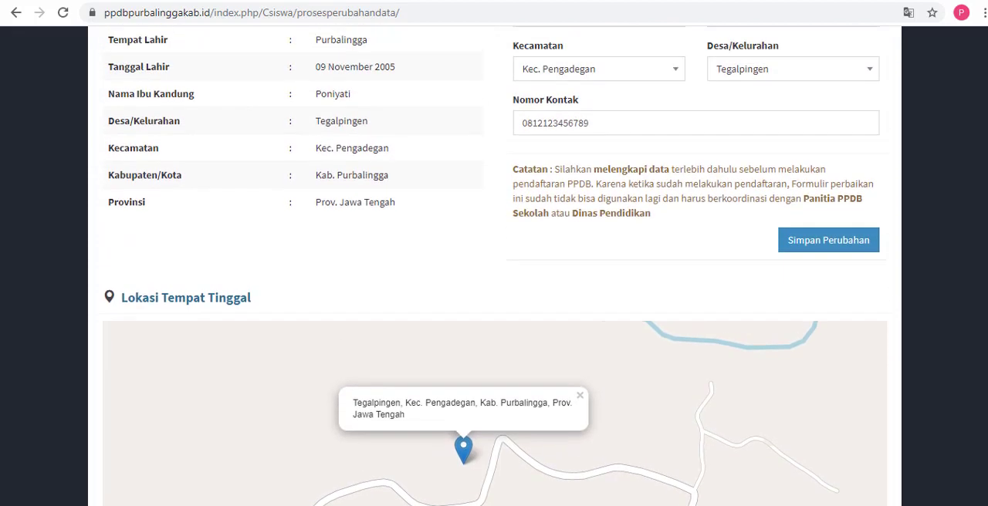
scroll(494, 266, up, 6)
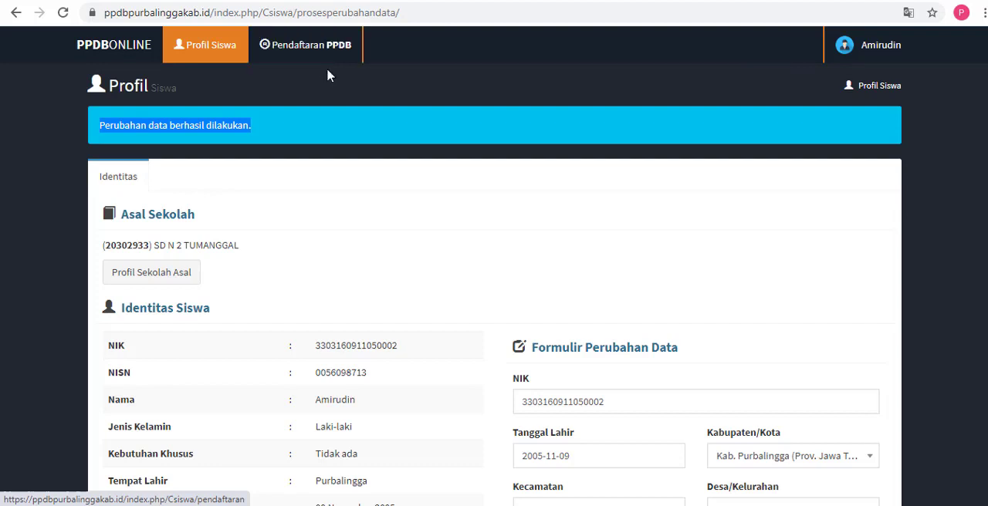
click(327, 49)
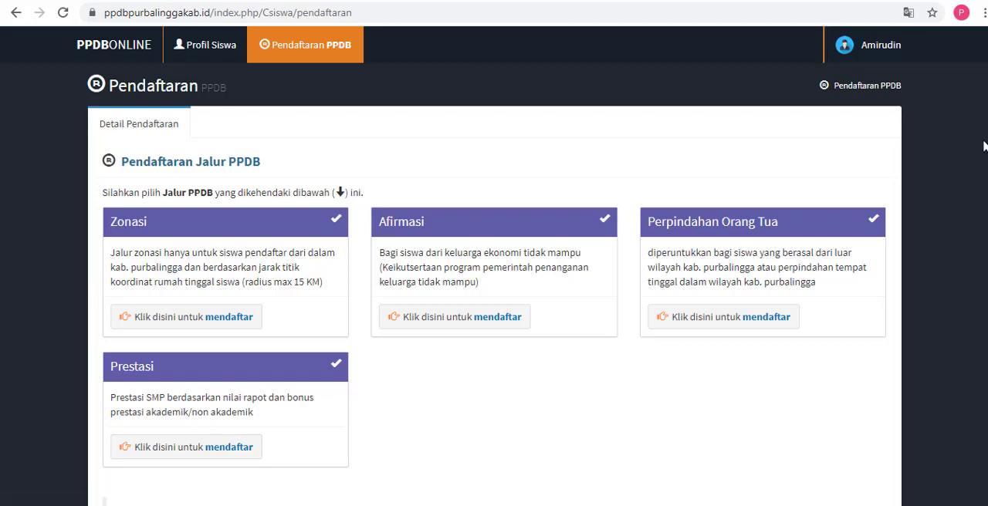
Step: Highlight the "radius max 15 KM" condition in the Zonasi path description
scroll(494, 270, down, 1)
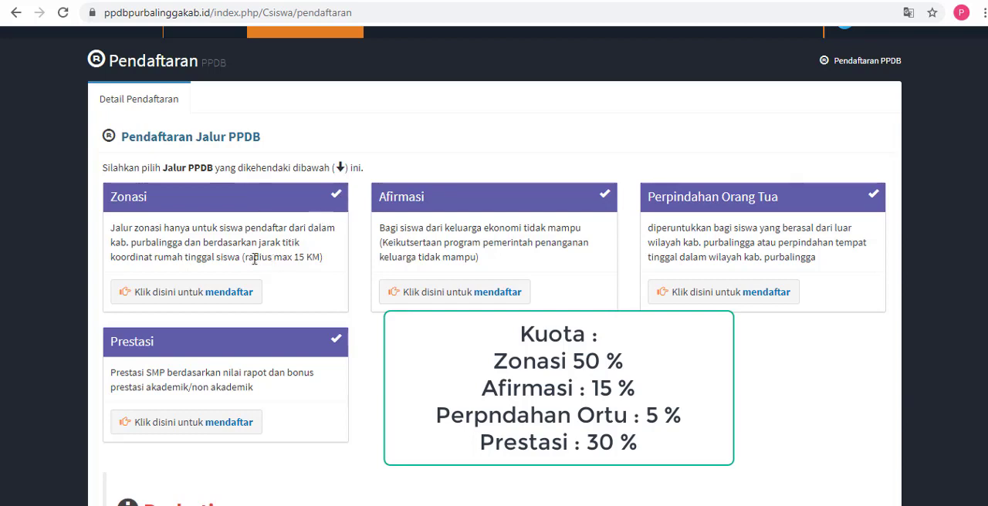
drag(244, 258, 325, 265)
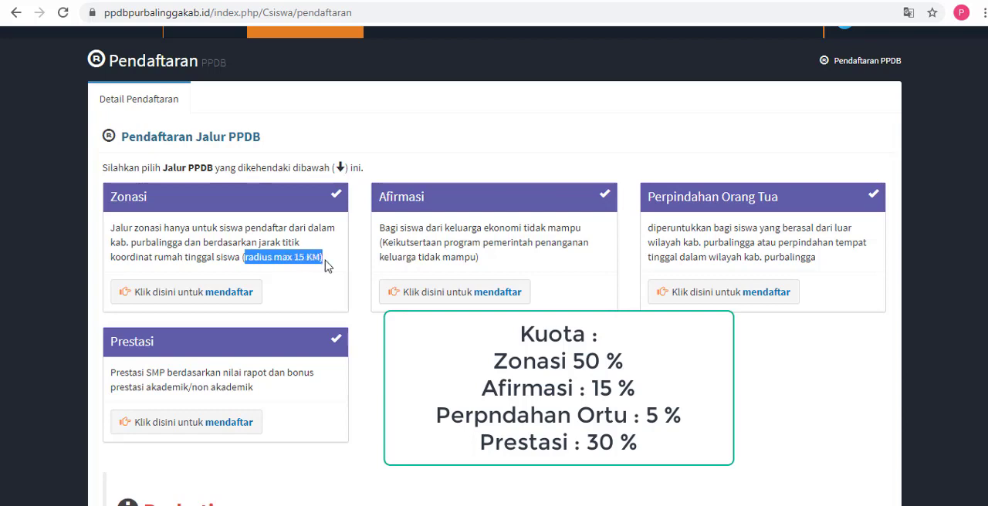
click(246, 258)
drag(243, 258, 330, 262)
click(243, 257)
drag(243, 258, 328, 265)
Step: Highlight the Zonasi, Afirmasi, Perpindahan Orang Tua and Prestasi path titles one after another, going through the set twice
drag(113, 197, 157, 200)
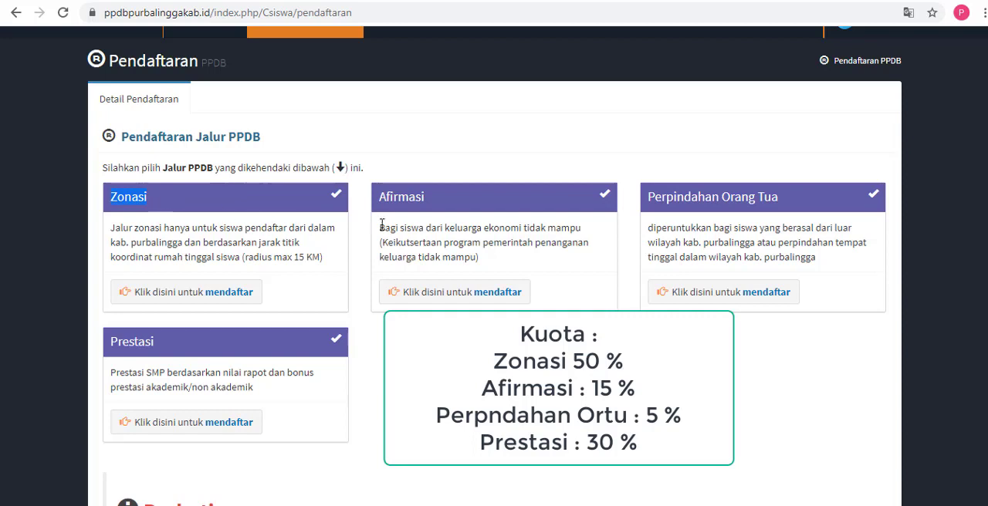
drag(379, 199, 423, 203)
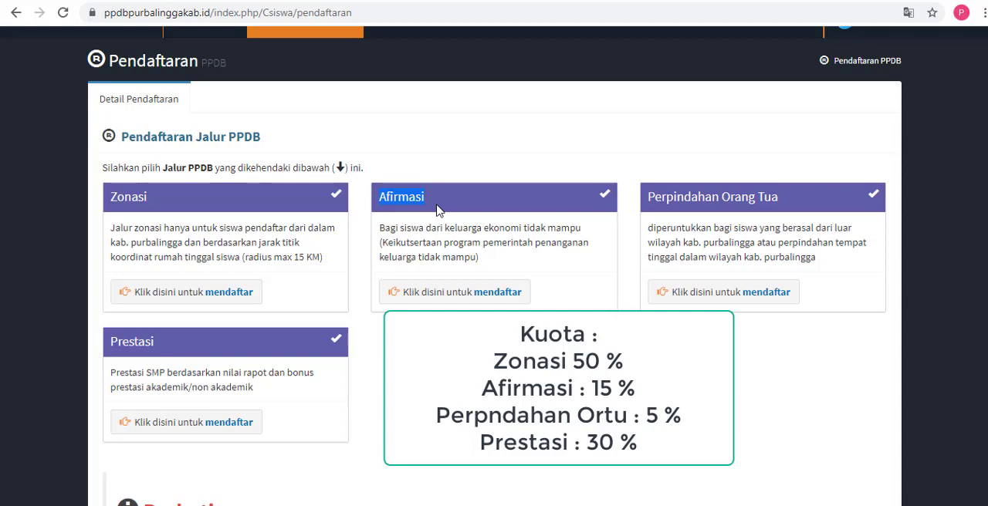
click(650, 197)
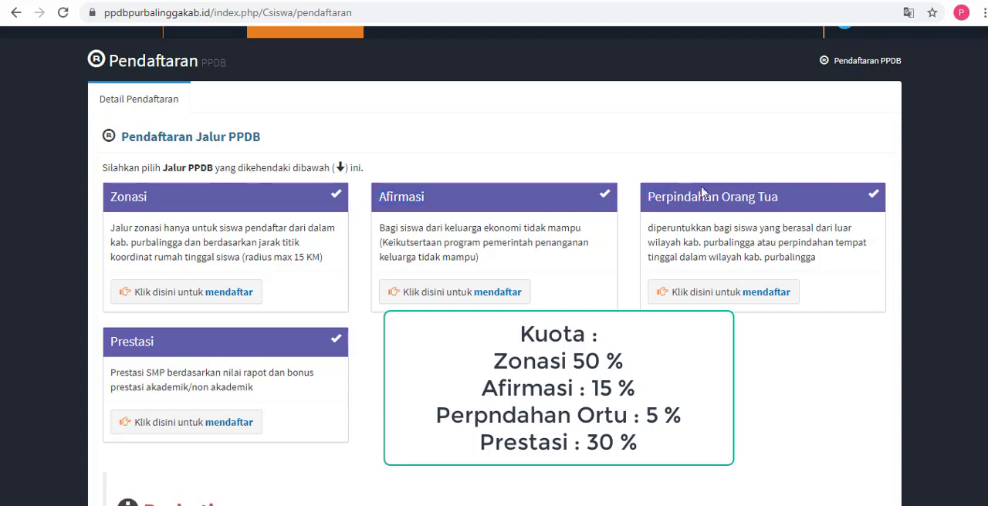
drag(703, 193, 773, 194)
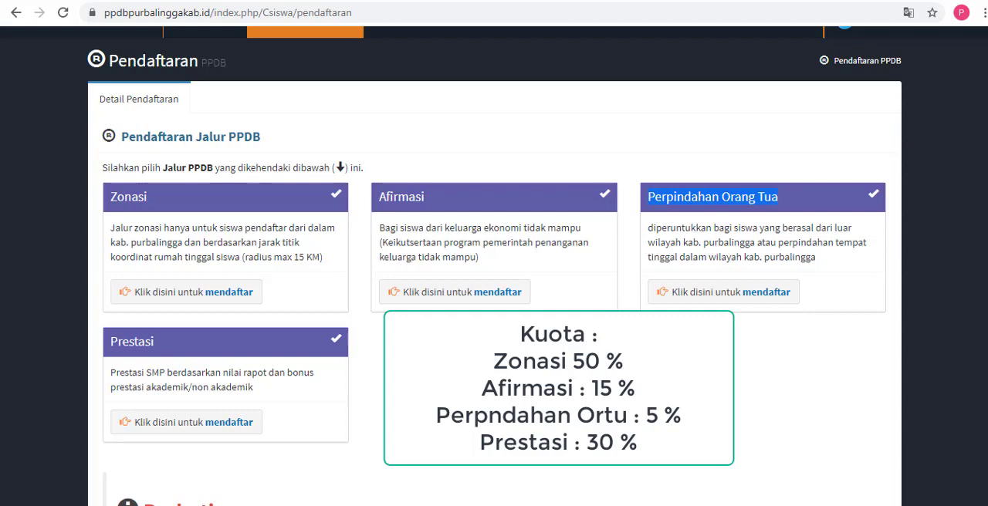
scroll(210, 293, down, 1)
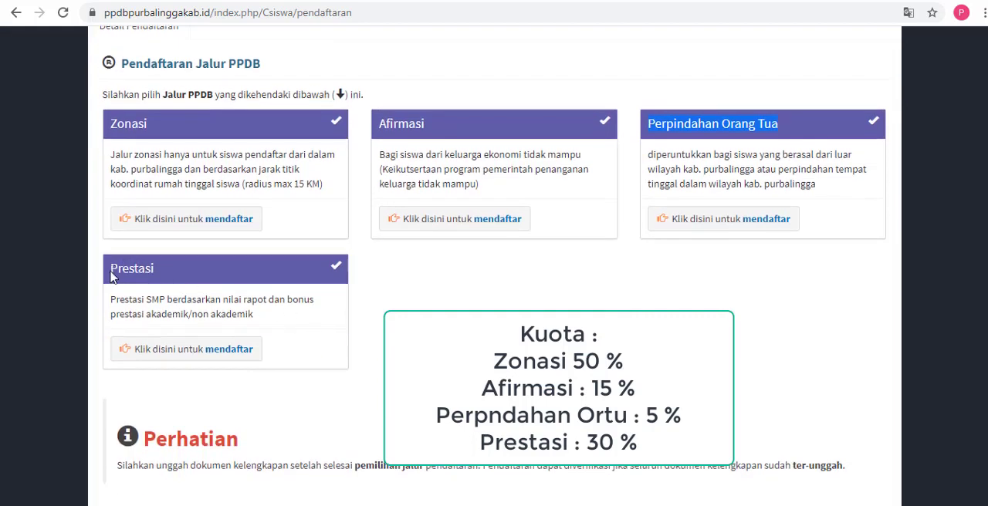
drag(111, 277, 162, 275)
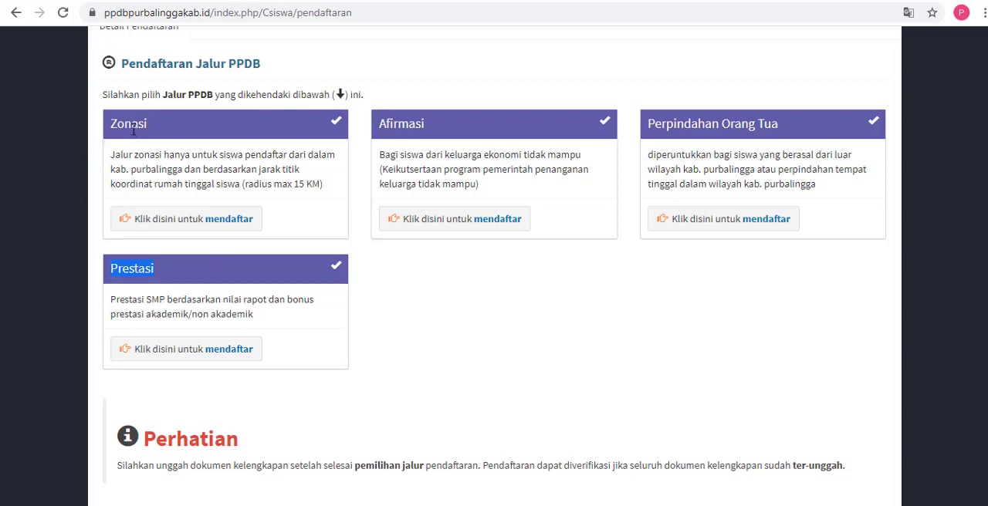
drag(112, 125, 177, 128)
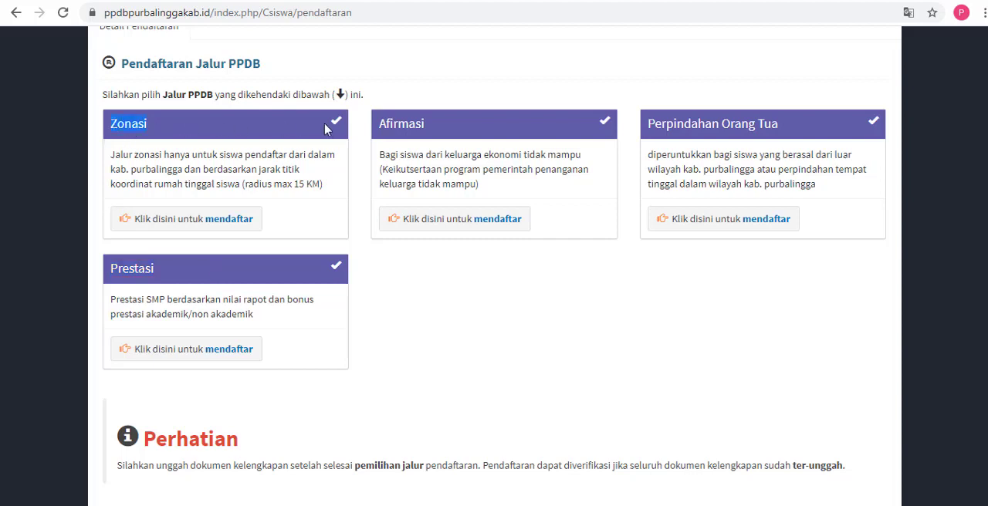
drag(382, 125, 432, 130)
drag(648, 125, 704, 125)
drag(113, 271, 185, 270)
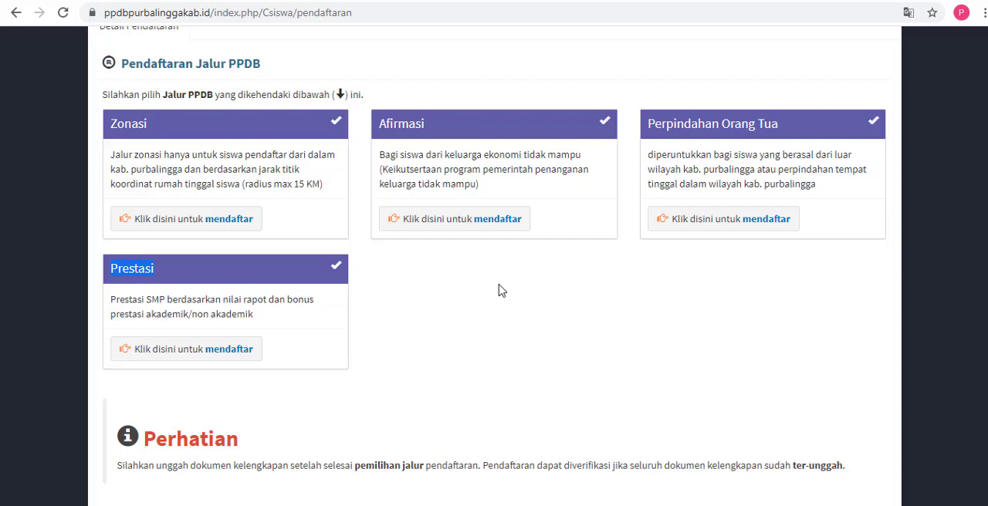
Step: Switch to Notepad and delete all the username and password notes
key(alt+Tab)
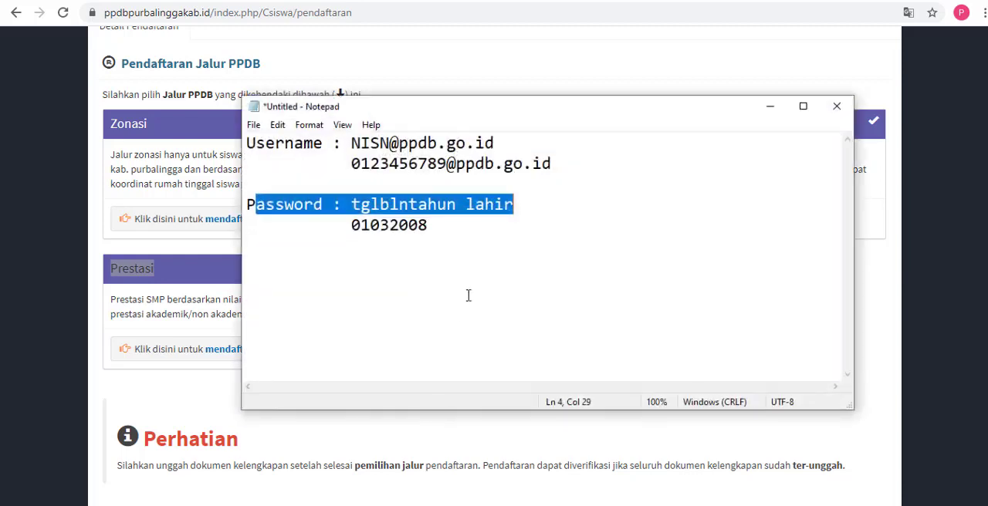
click(294, 185)
drag(248, 143, 429, 225)
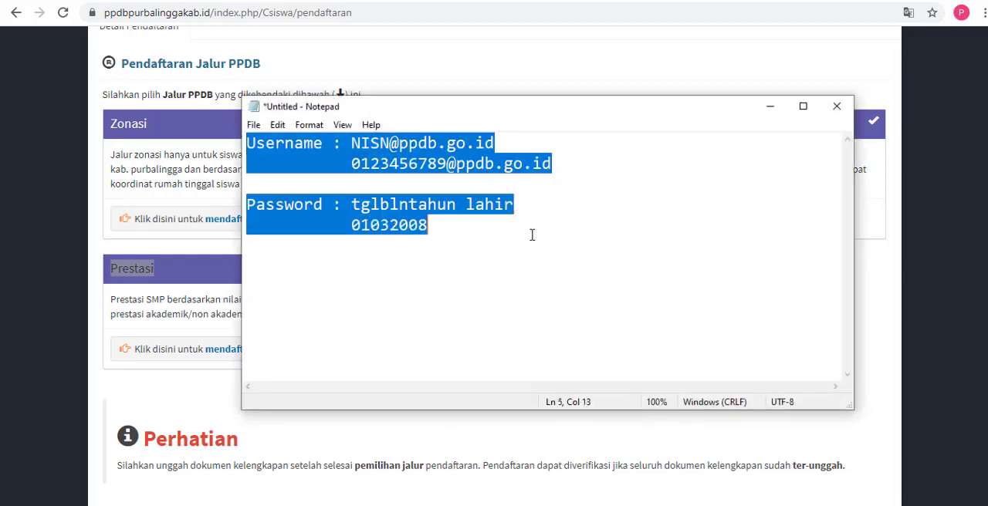
key(BackSpace)
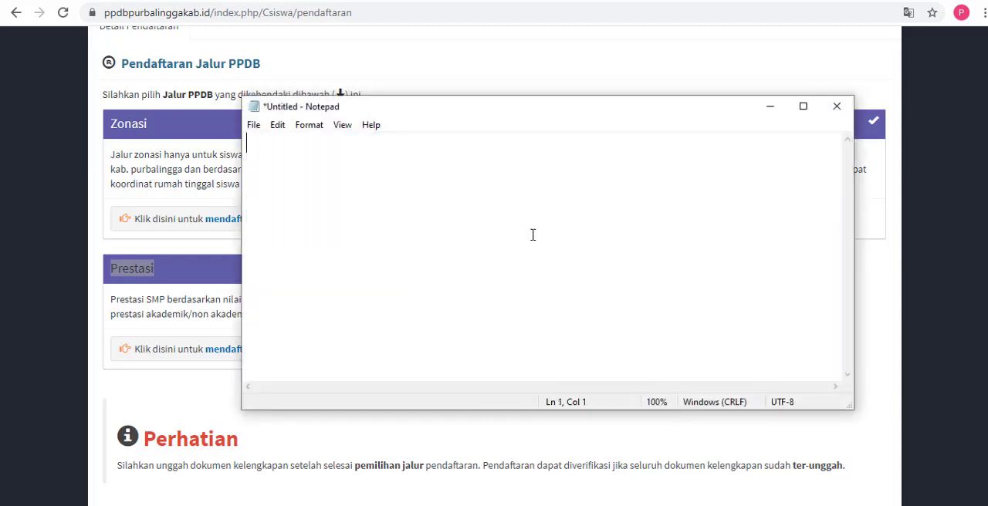
Step: Write the note "WAJIB MEMILIH 2 SEKOLAH TUJUAN" with "PILIHAN 1 dan PILIHAN 2" on a second line
text(WAJB)
key(BackSpace)
text(IB )
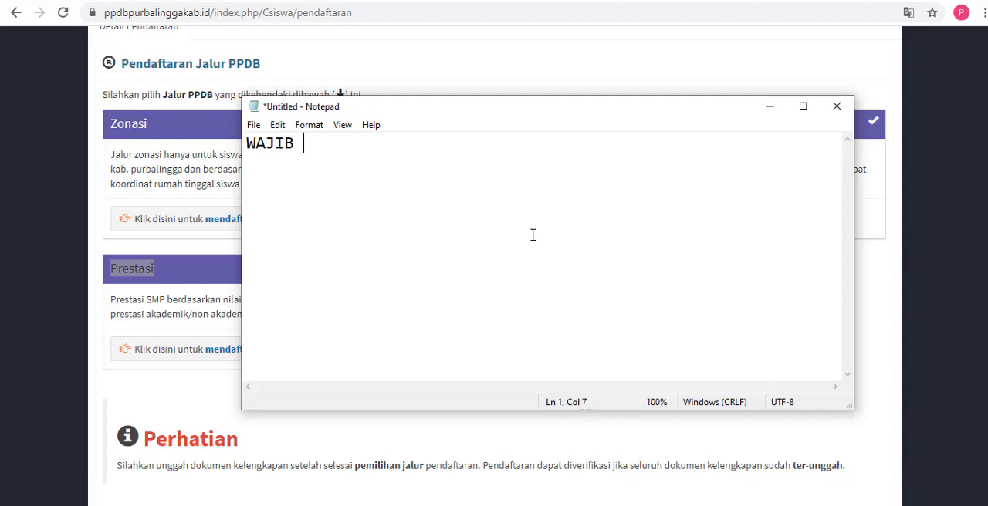
text(MEMILIH )
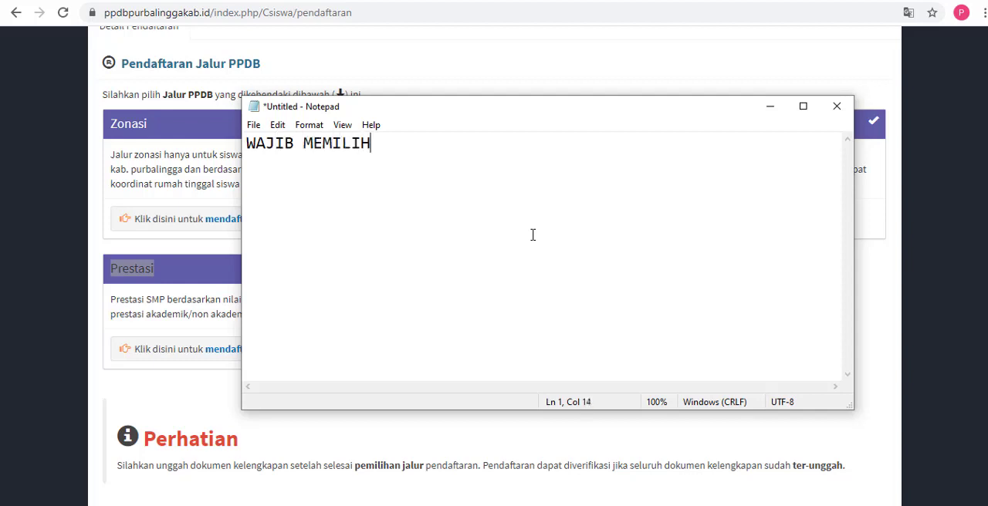
text(2 SEKOLAH )
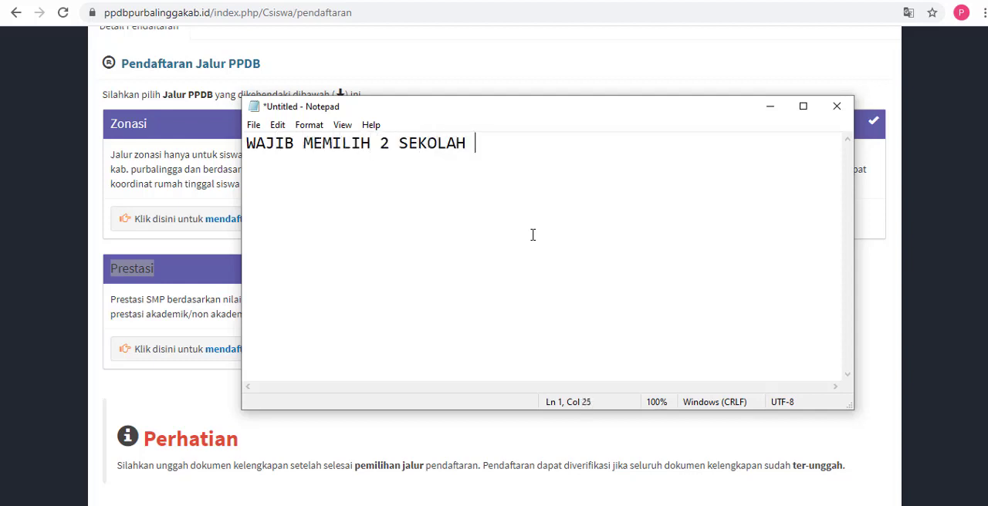
text(TUJUAN)
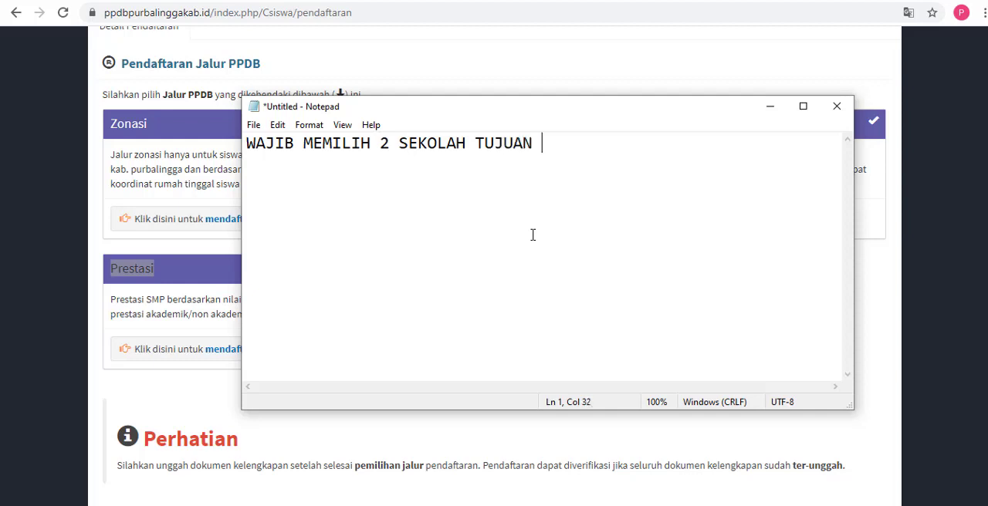
key(Return)
text(PILIHAN 1 dan)
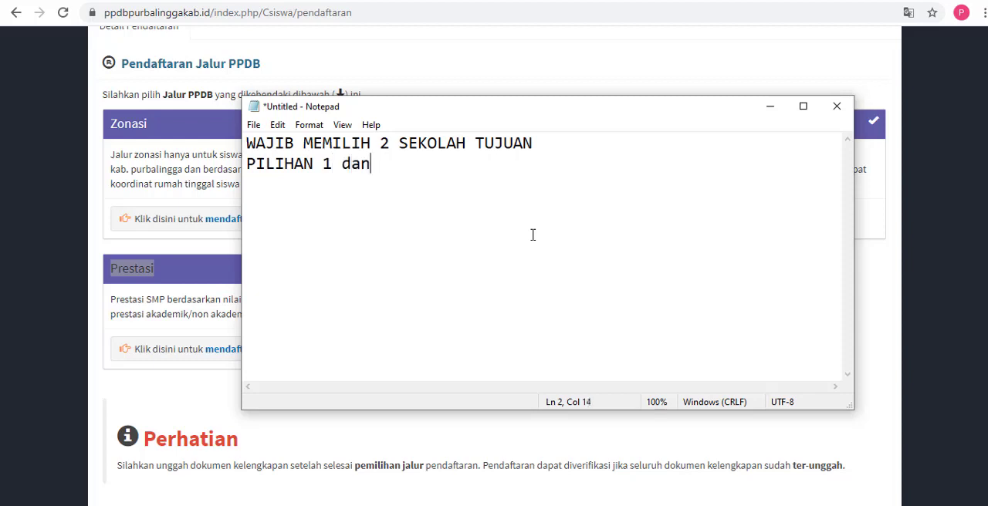
text( PILIHAN 2)
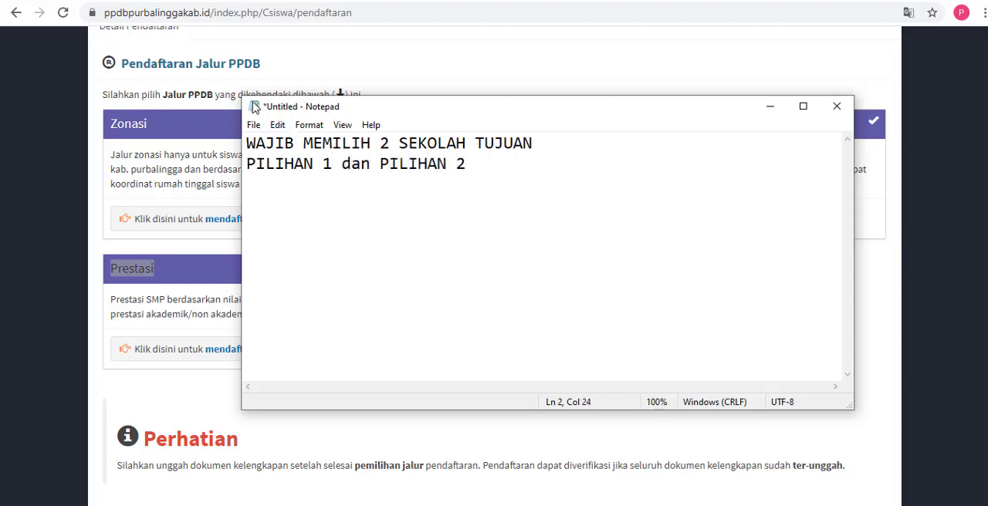
Step: Shrink and reposition the Notepad window beside the Prestasi card, and highlight the school choices in the note's second line
drag(241, 94, 423, 175)
drag(612, 191, 550, 240)
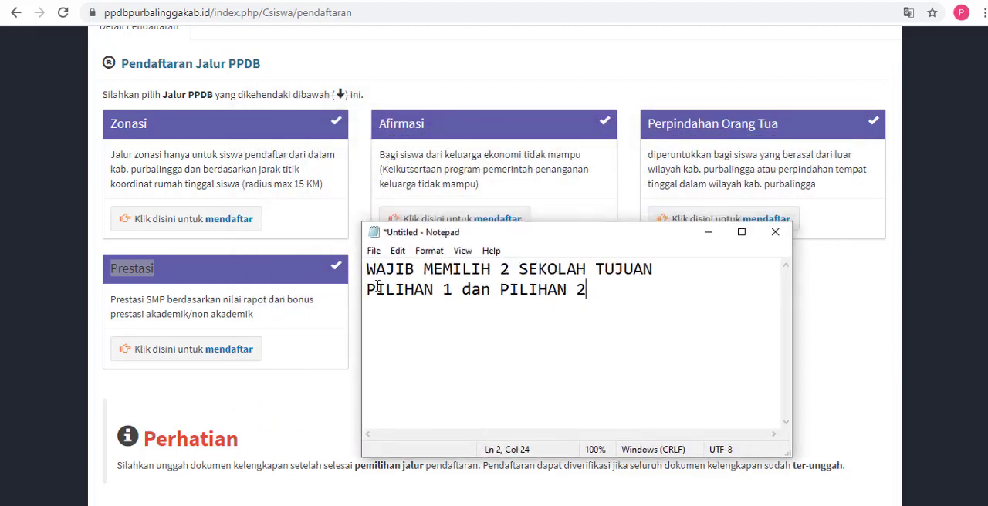
drag(367, 289, 591, 290)
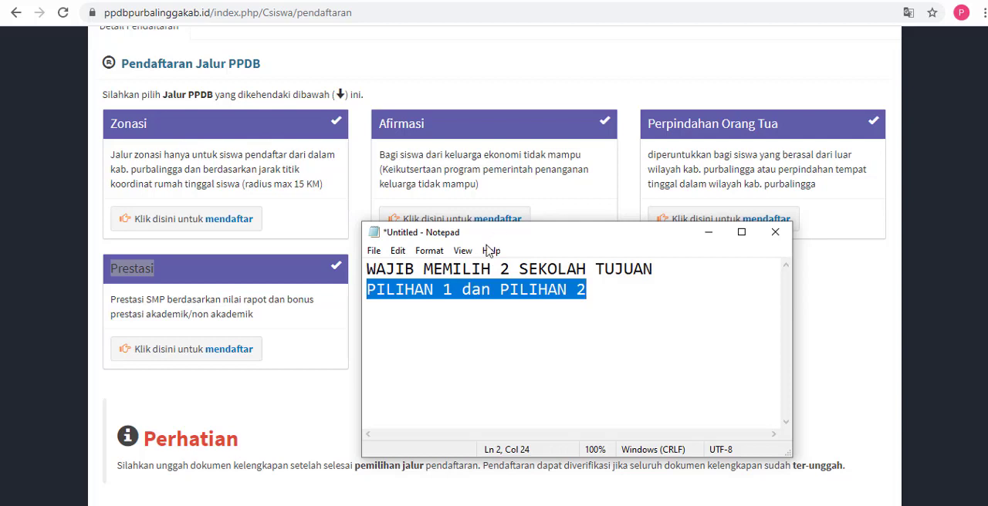
click(401, 325)
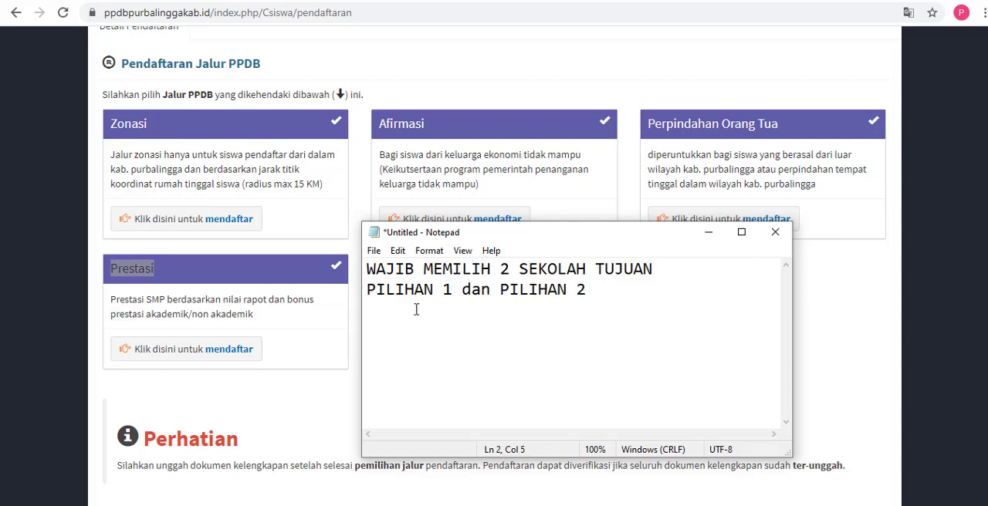
drag(366, 289, 586, 292)
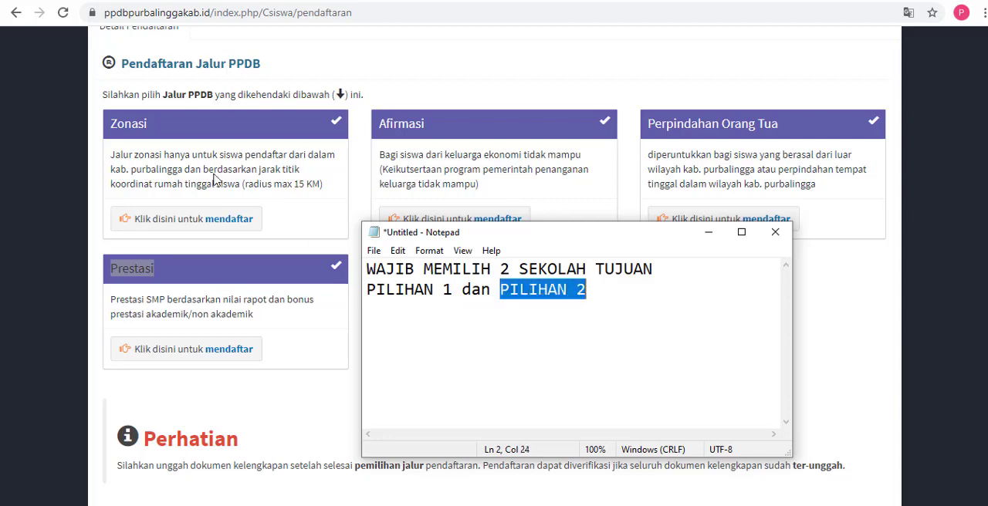
Step: Return briefly to the registration page, bring the Notepad note back, shift it slightly and highlight "PILIHAN 2"
click(189, 132)
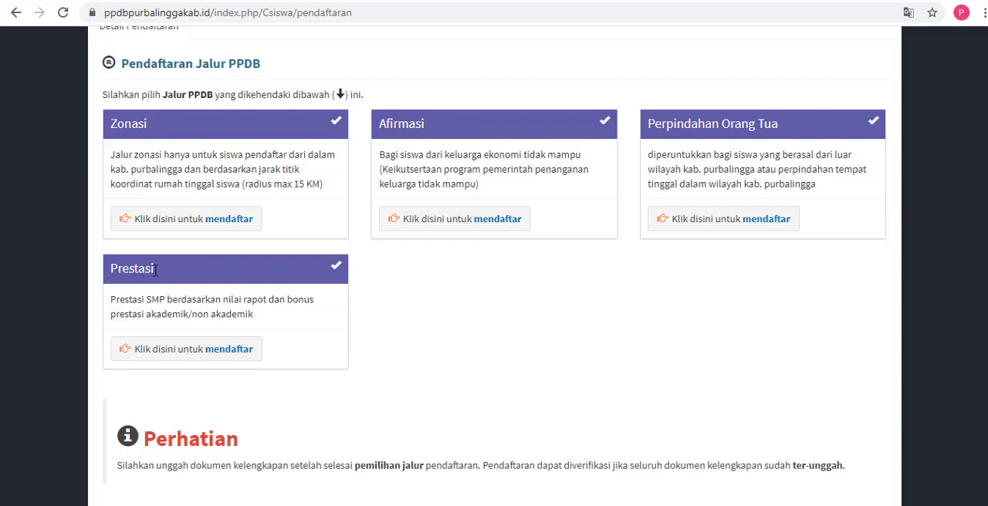
key(alt+Tab)
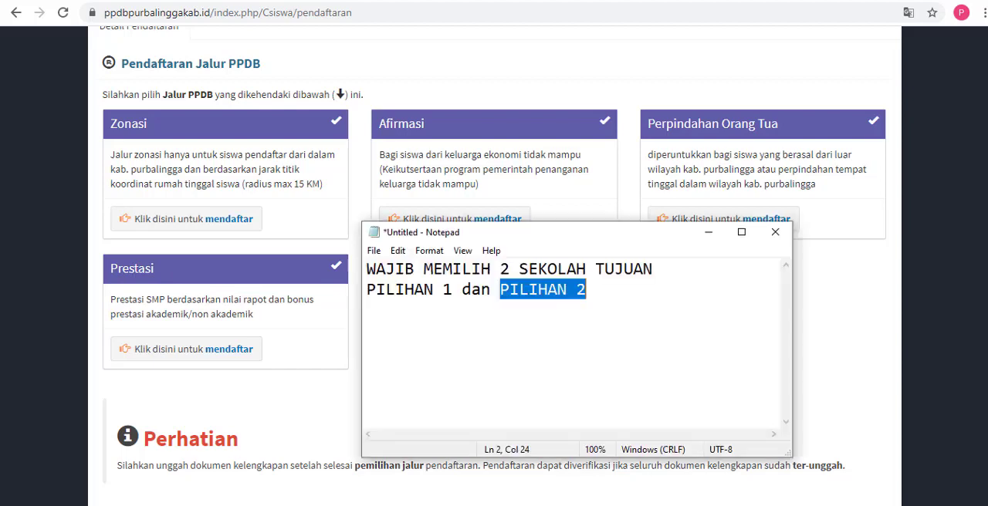
drag(573, 242, 579, 219)
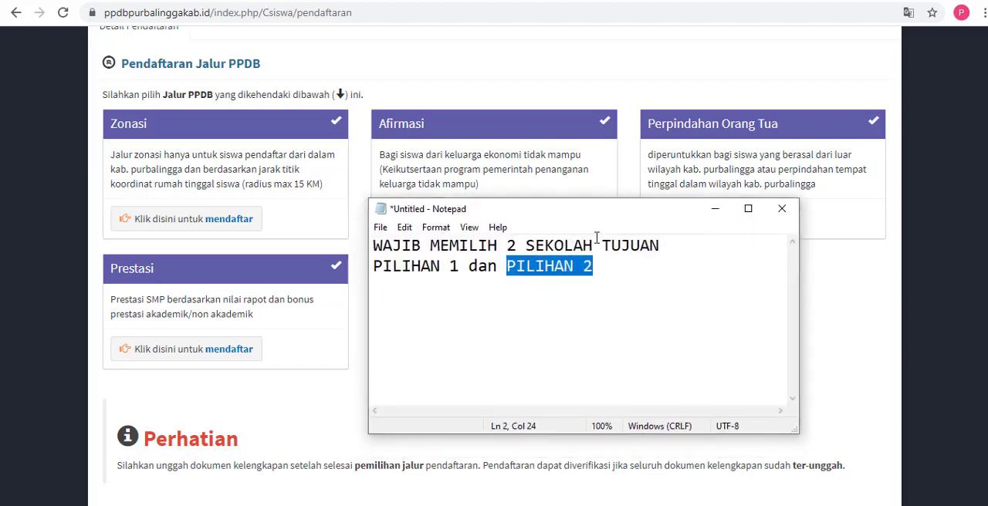
click(604, 263)
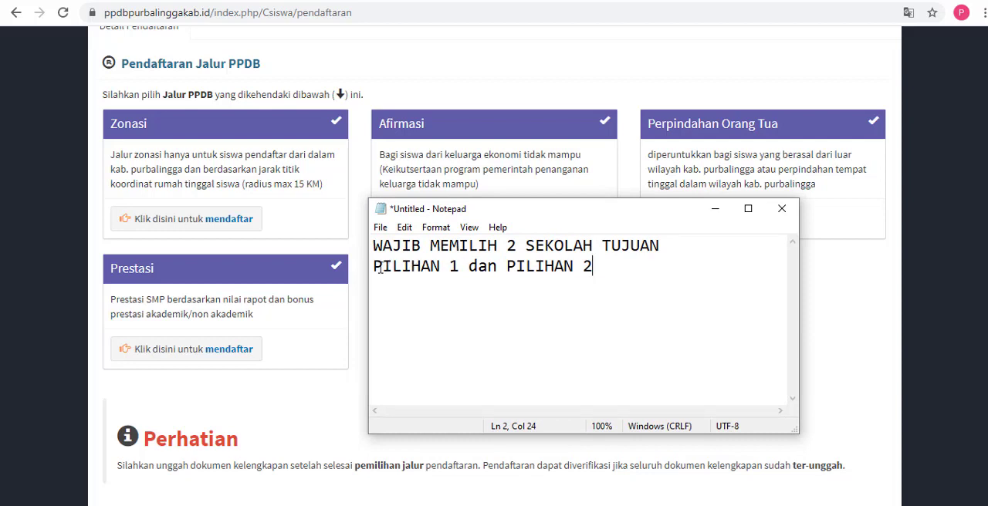
drag(374, 267, 593, 272)
click(509, 267)
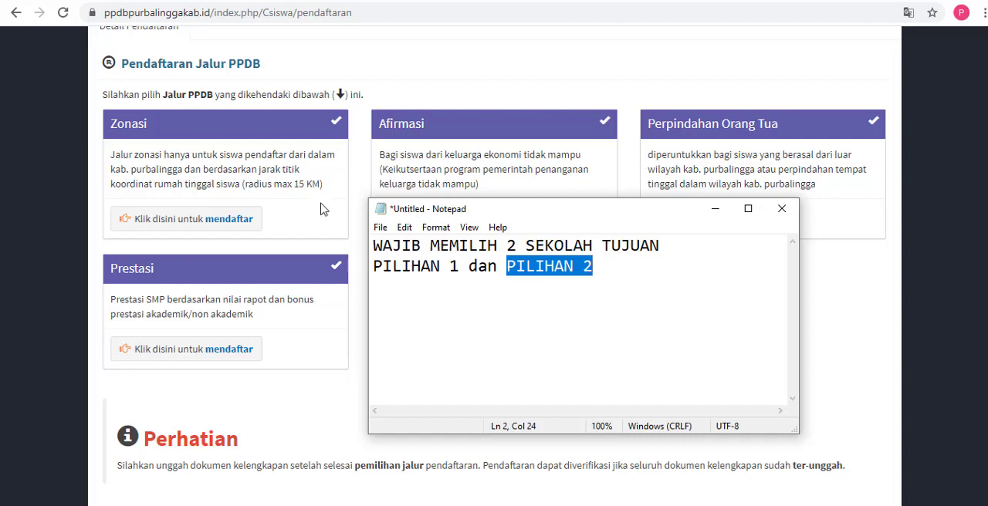
Step: Switch back to the registration page and highlight the Prestasi, Zonasi and Afirmasi titles in turn
click(305, 358)
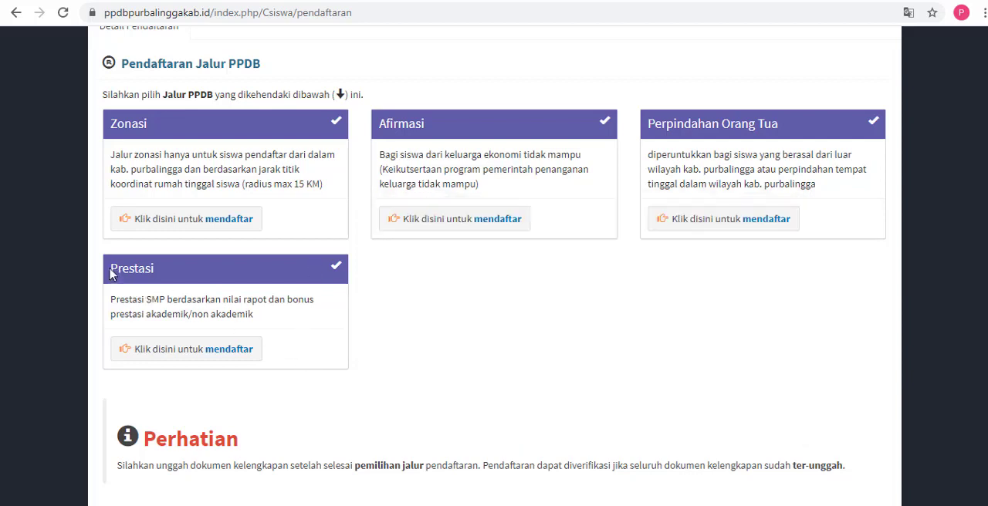
drag(110, 269, 159, 282)
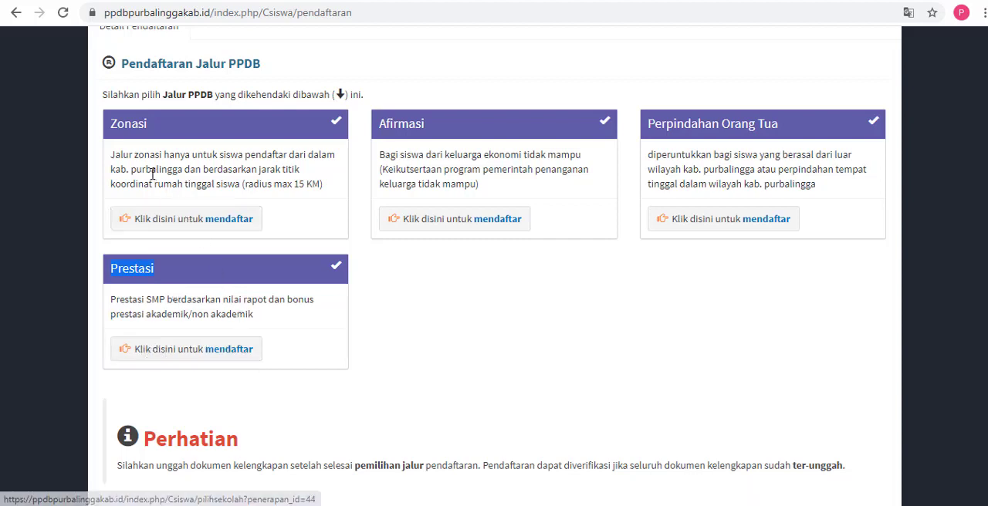
drag(111, 123, 164, 138)
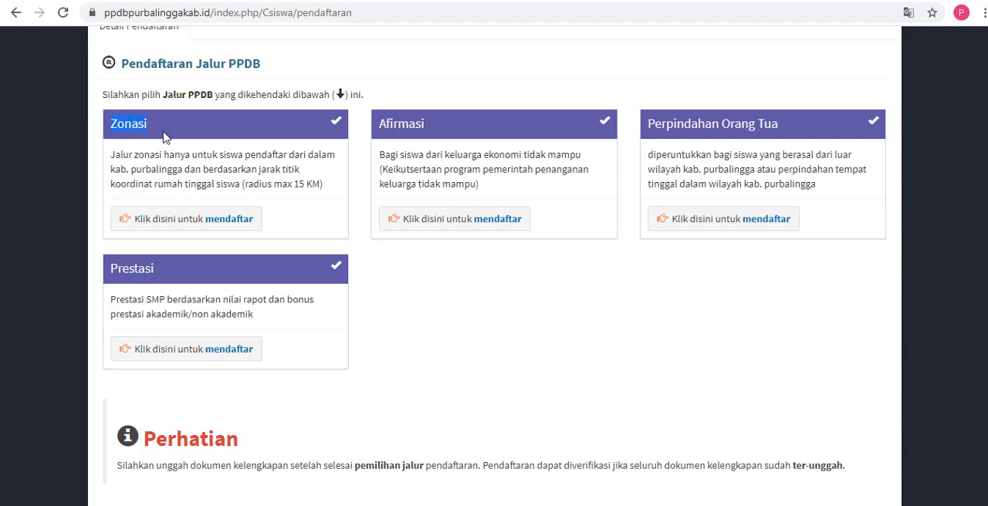
drag(379, 124, 438, 125)
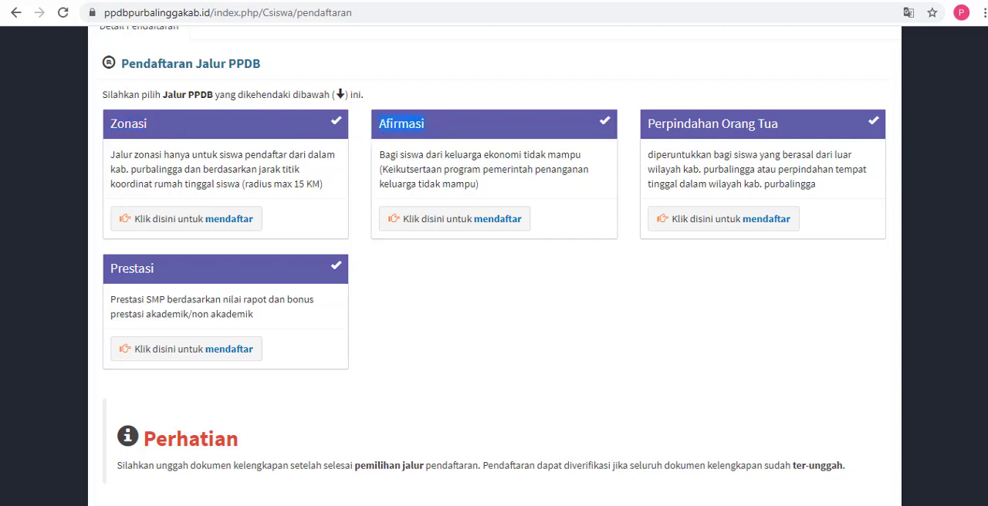
Step: Bring the Notepad note back, highlight both of its lines and move the window closer to the path cards
click(339, 504)
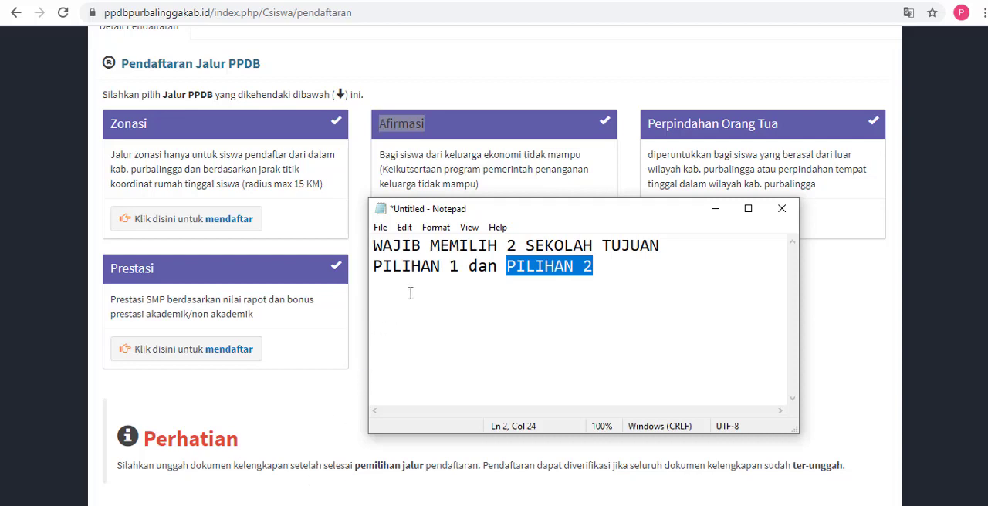
drag(374, 245, 678, 256)
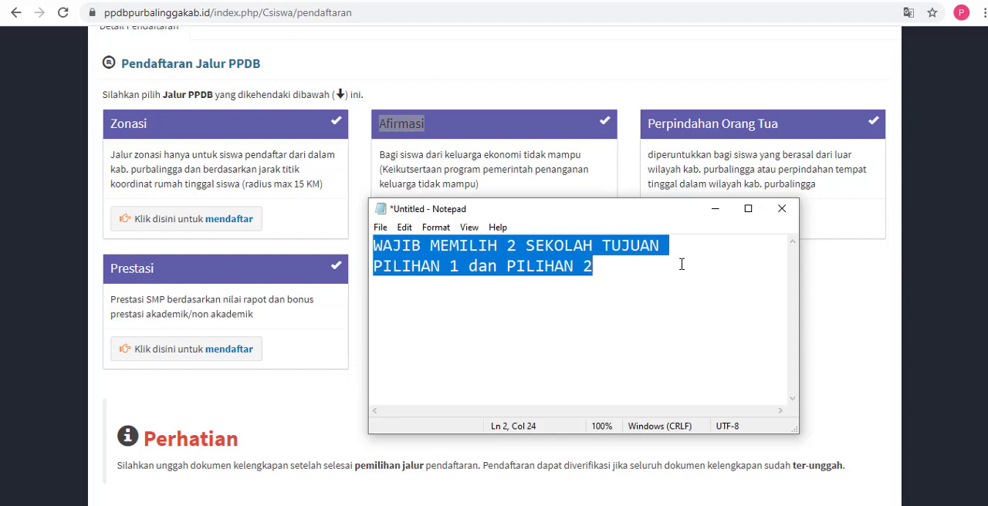
drag(636, 215, 605, 186)
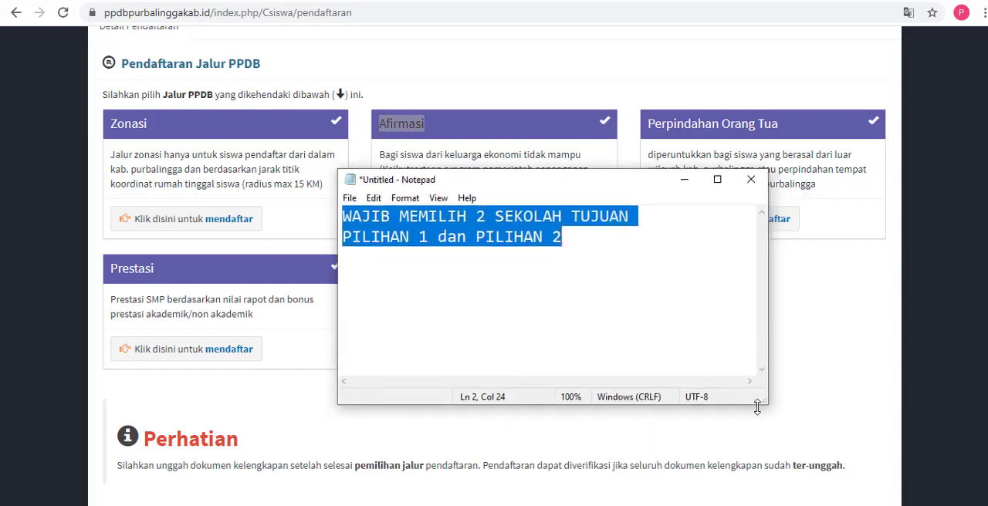
Step: Enlarge and reposition the Notepad window, highlight both lines of the note again and return to the registration page
drag(757, 407, 824, 453)
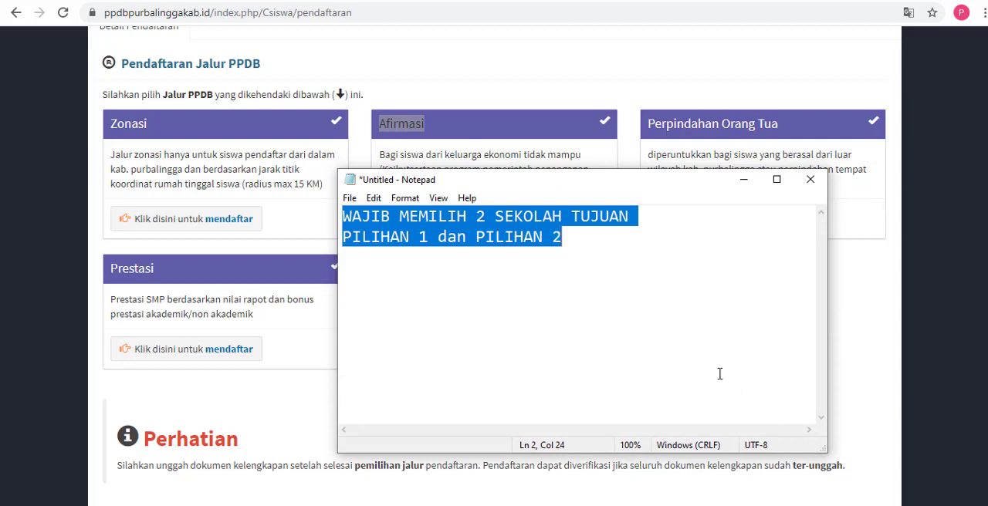
drag(577, 184, 561, 133)
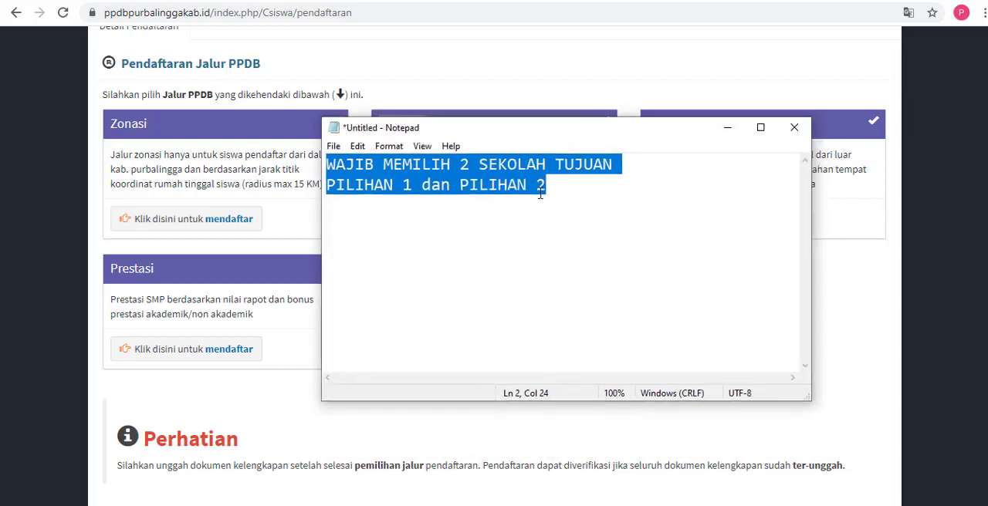
click(454, 185)
drag(326, 164, 551, 186)
click(511, 73)
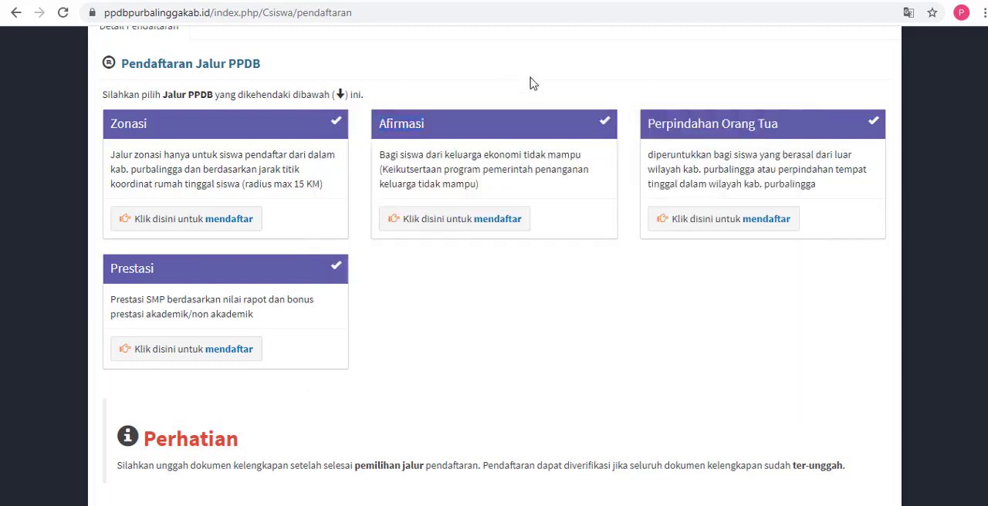
Step: Open registration for the Zonasi path, look over its school map and highlight the Pemilihan Sekolah heading
scroll(492, 267, down, 1)
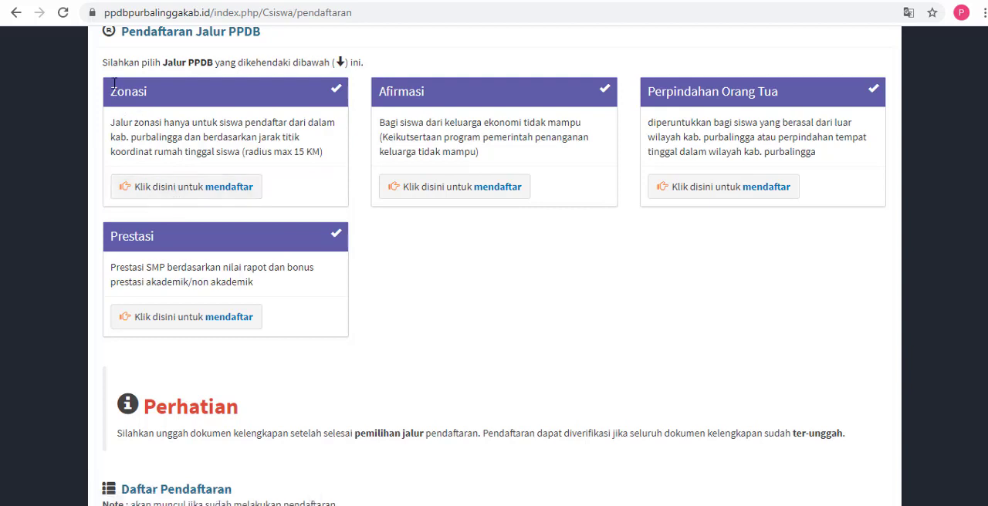
click(226, 198)
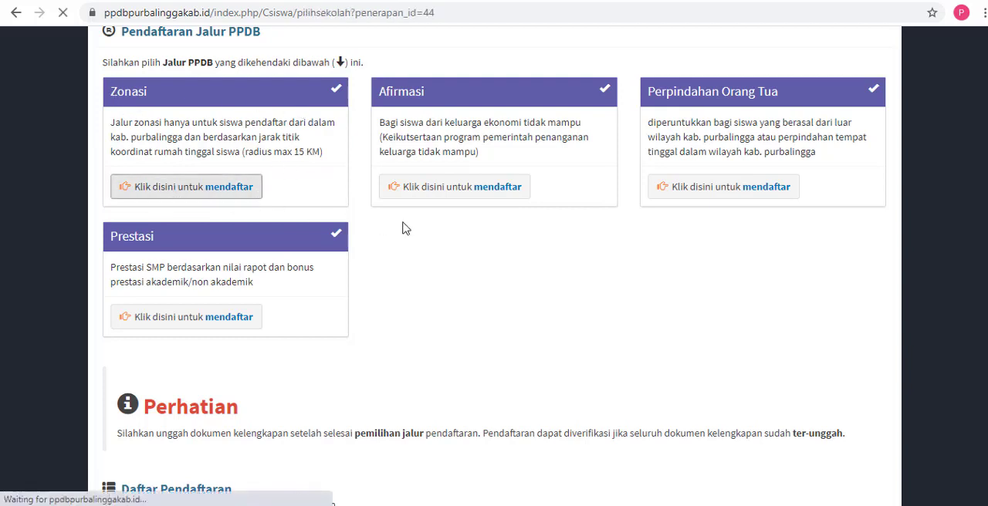
scroll(260, 319, down, 3)
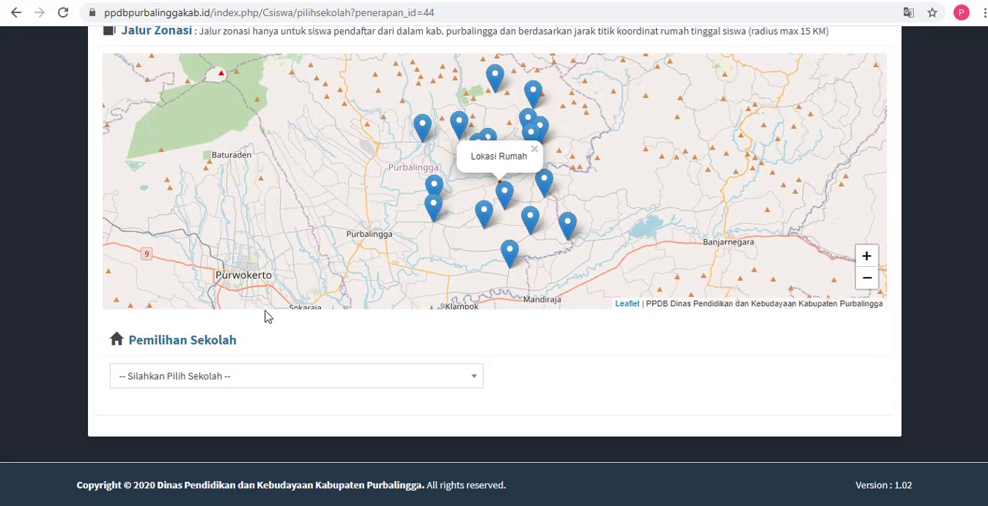
scroll(522, 243, up, 1)
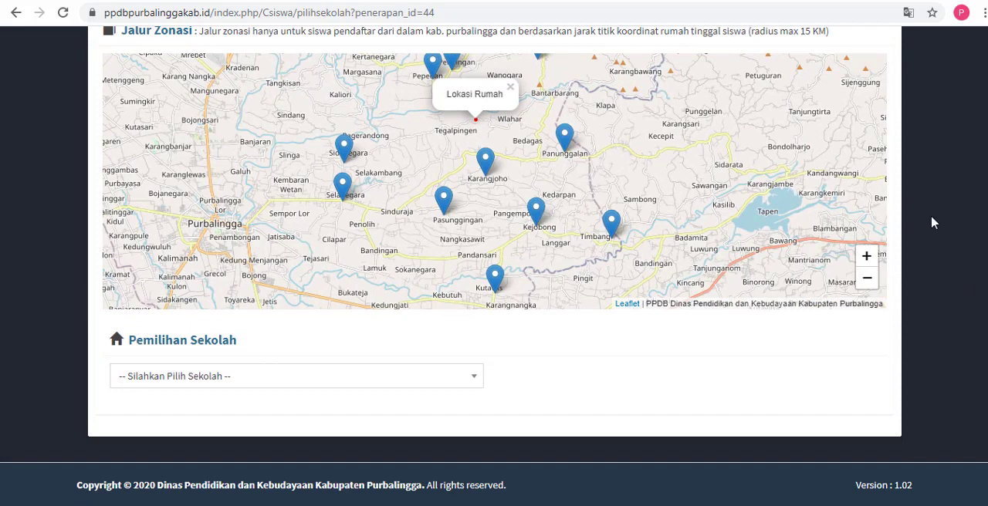
scroll(985, 237, up, 1)
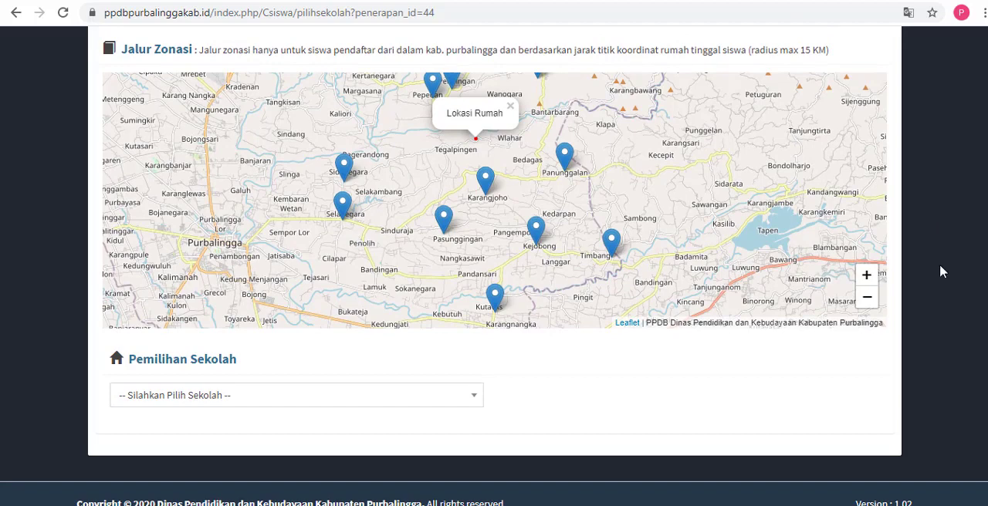
scroll(977, 287, down, 1)
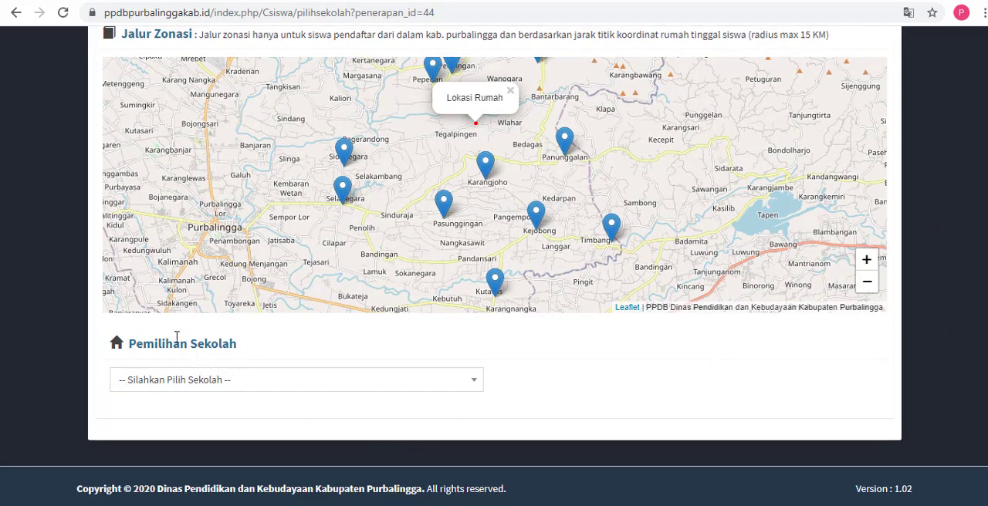
drag(128, 344, 239, 350)
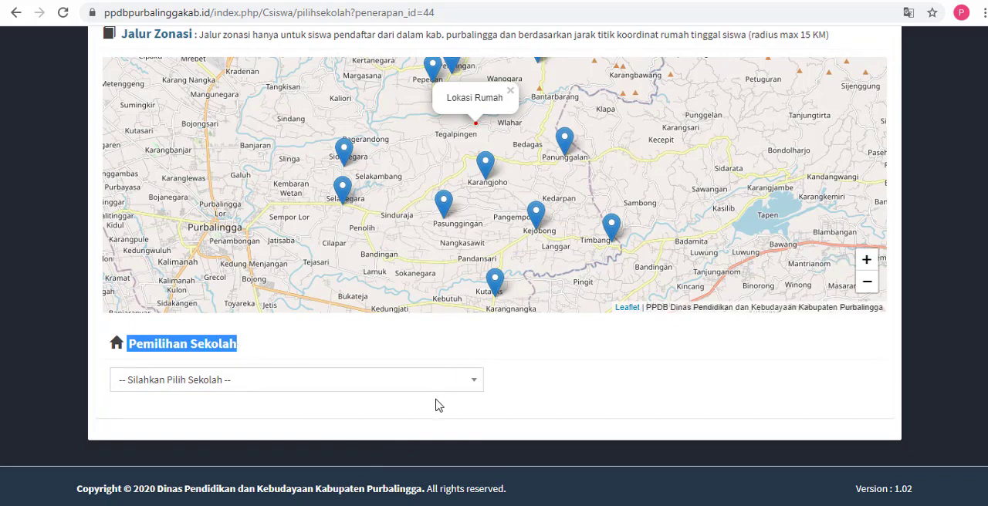
Step: Choose SMP Negeri 3 Pengadegan as the Zonasi school and highlight its name in the school profile
click(467, 381)
mouse_move(473, 263)
mouse_down()
mouse_move(474, 296)
mouse_move(476, 262)
mouse_up()
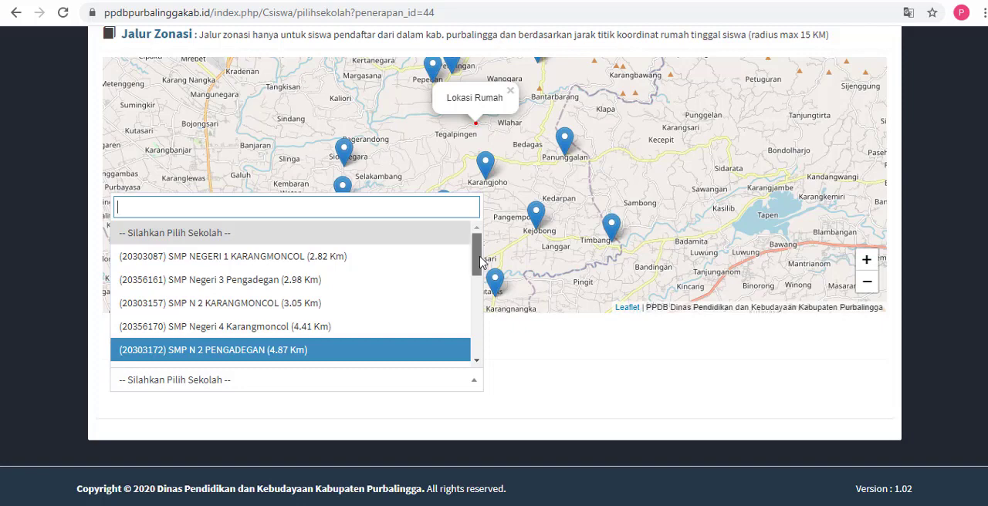
click(409, 284)
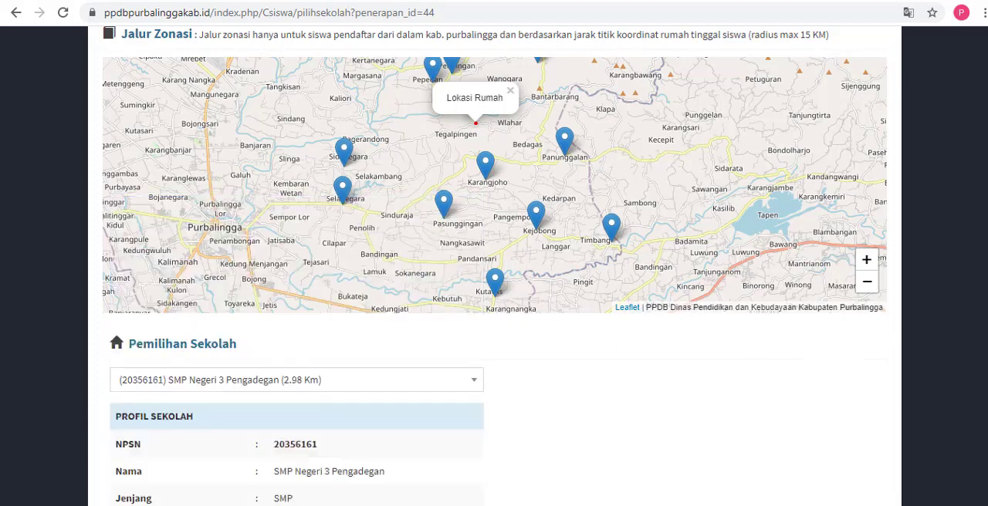
scroll(494, 262, down, 4)
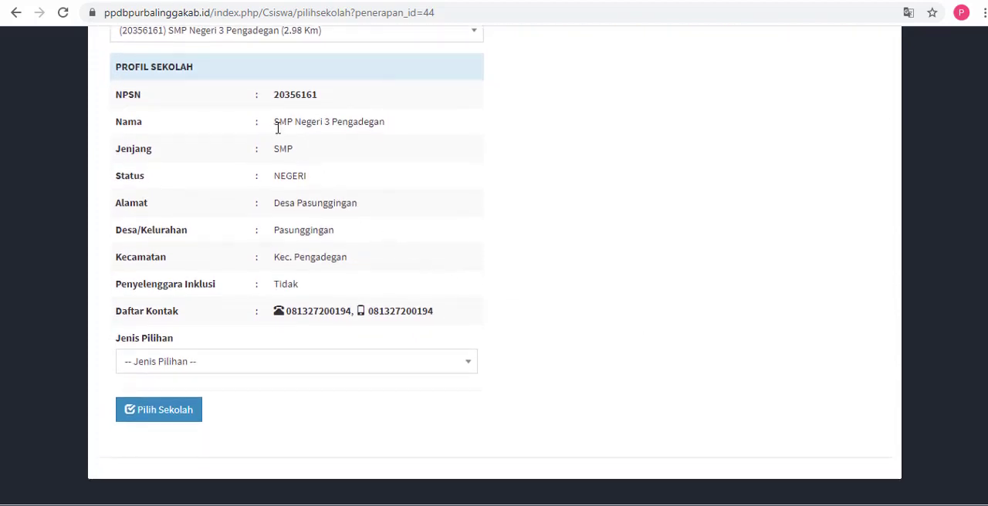
drag(275, 125, 398, 134)
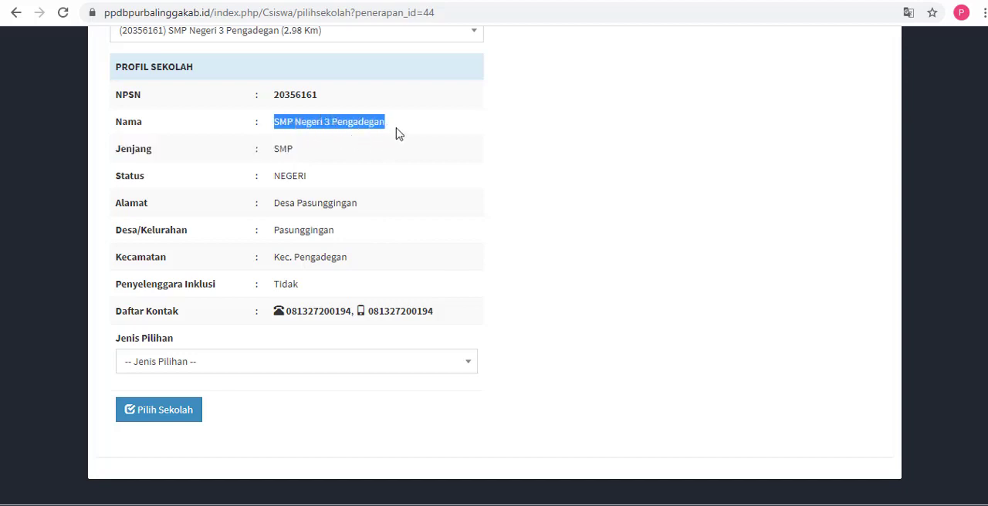
drag(275, 122, 395, 135)
Step: Set the choice type to Pilihan 1 (Negeri) Negeri and reselect SMP Negeri 3 Pengadegan in the school list
click(176, 361)
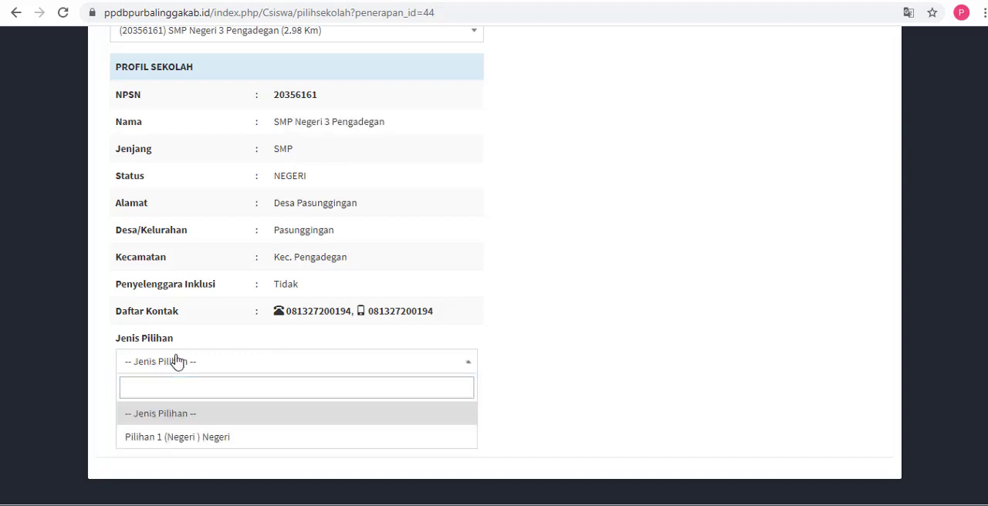
click(188, 439)
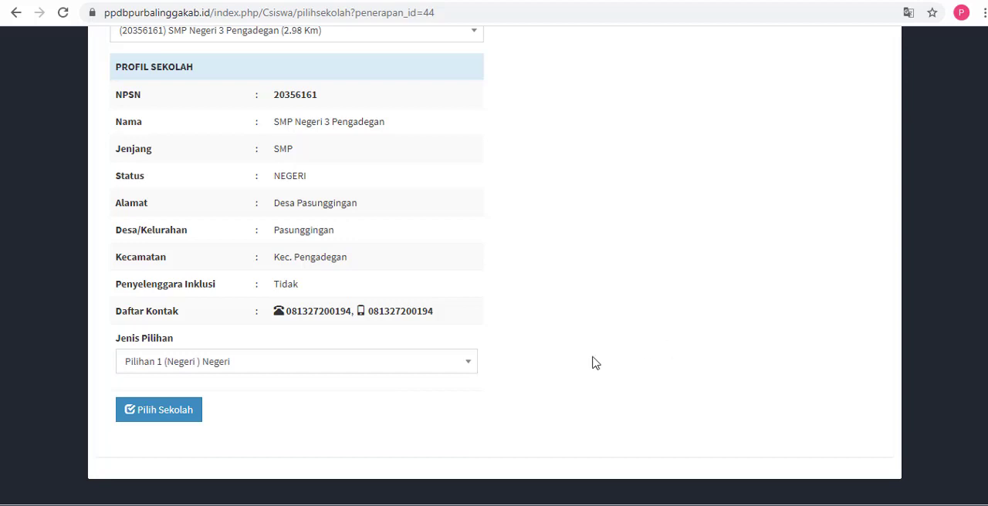
scroll(856, 255, up, 2)
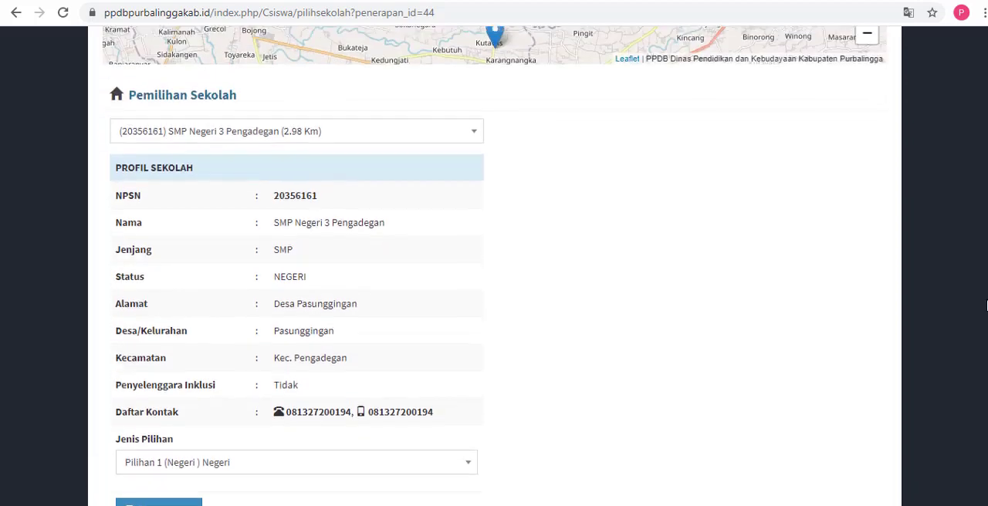
click(473, 158)
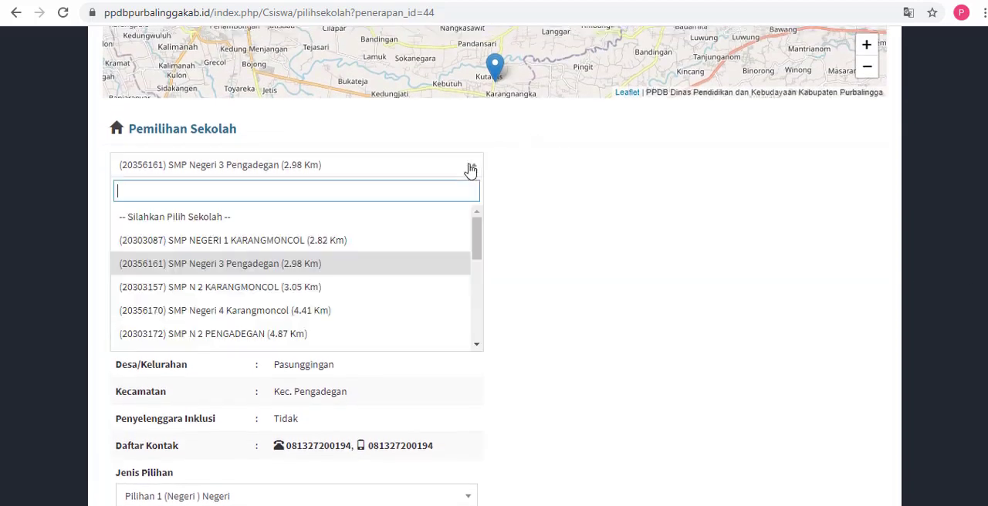
click(381, 277)
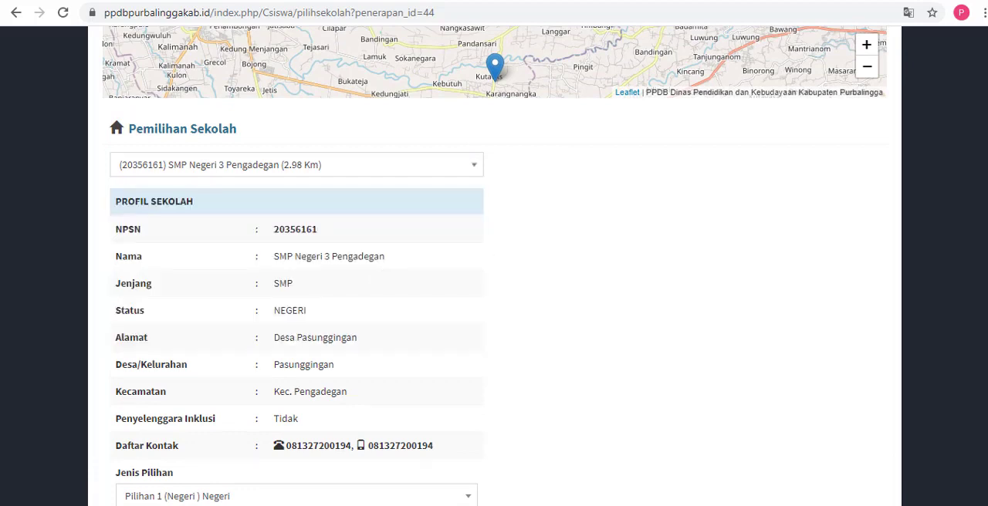
Step: Reselect Pilihan 1 (Negeri) Negeri as the choice type and submit the Zonasi school choice
scroll(626, 376, down, 3)
click(324, 325)
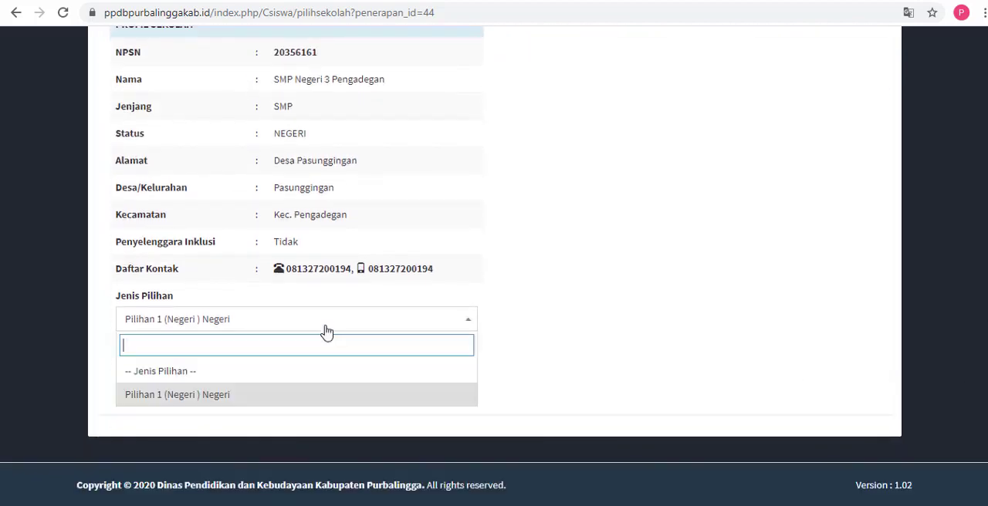
click(258, 397)
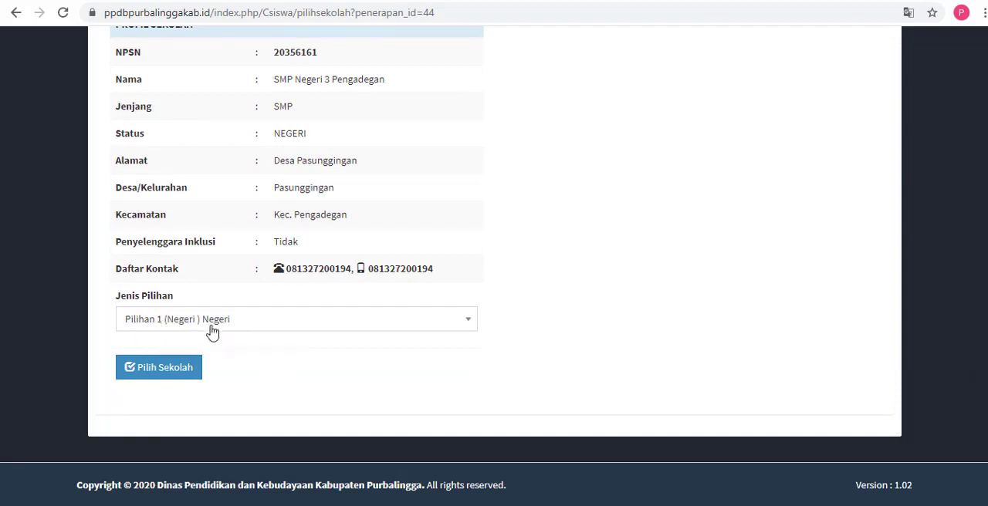
click(165, 372)
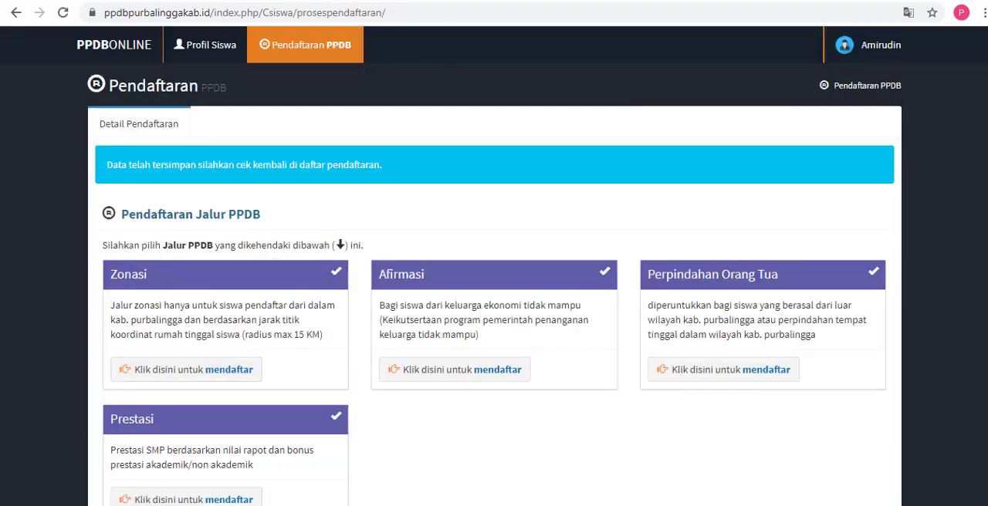
Step: Bring up the Notepad note, highlight "PILIHAN 1" and "PILIHAN 2" in turn, and return to the registration page
click(421, 505)
drag(417, 189, 309, 186)
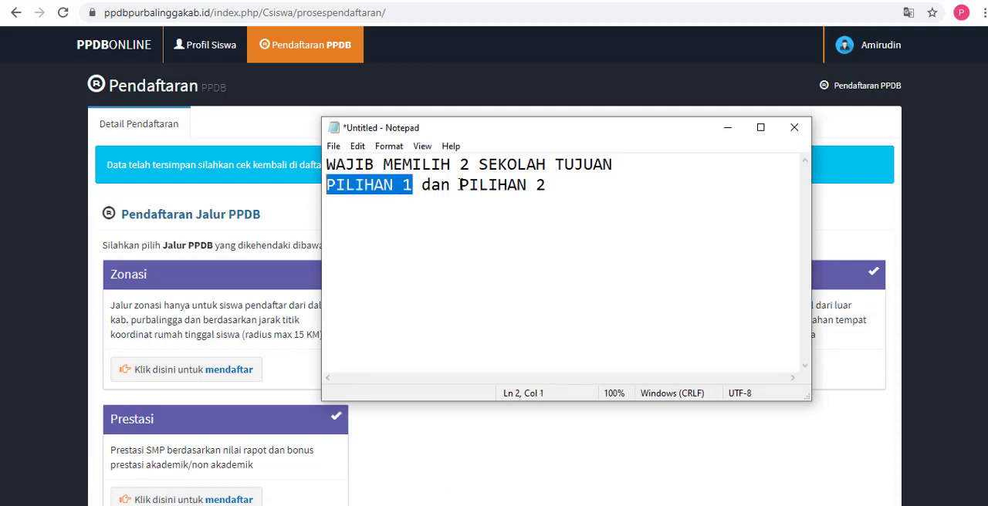
drag(460, 185, 547, 199)
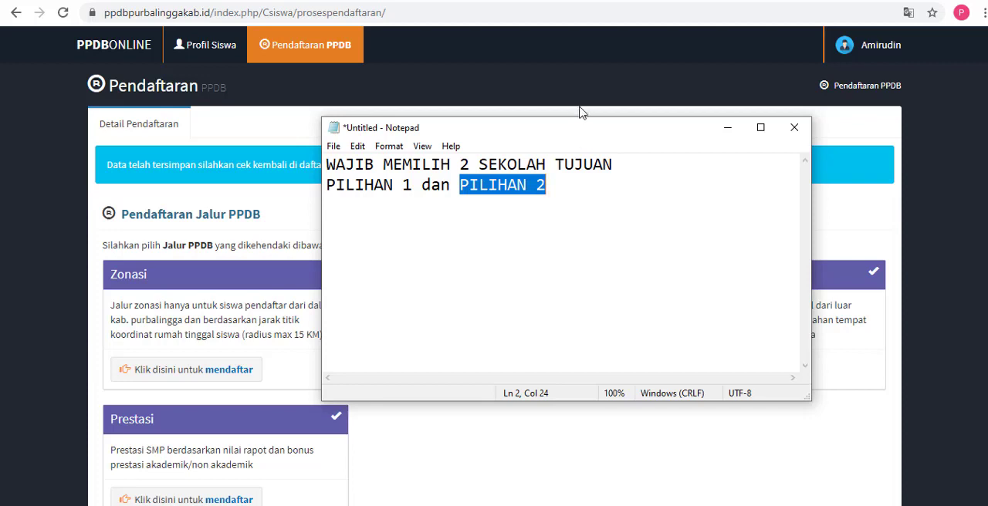
click(346, 186)
click(481, 185)
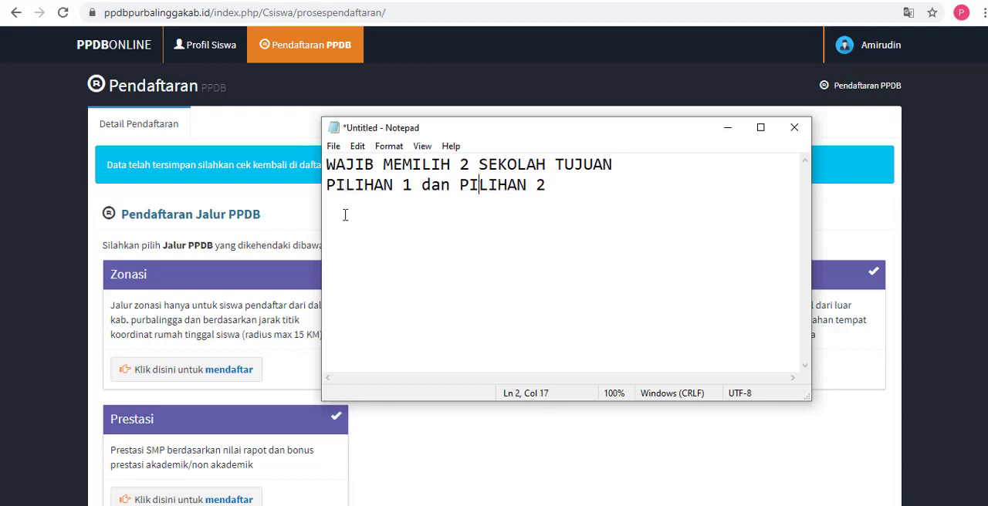
click(289, 216)
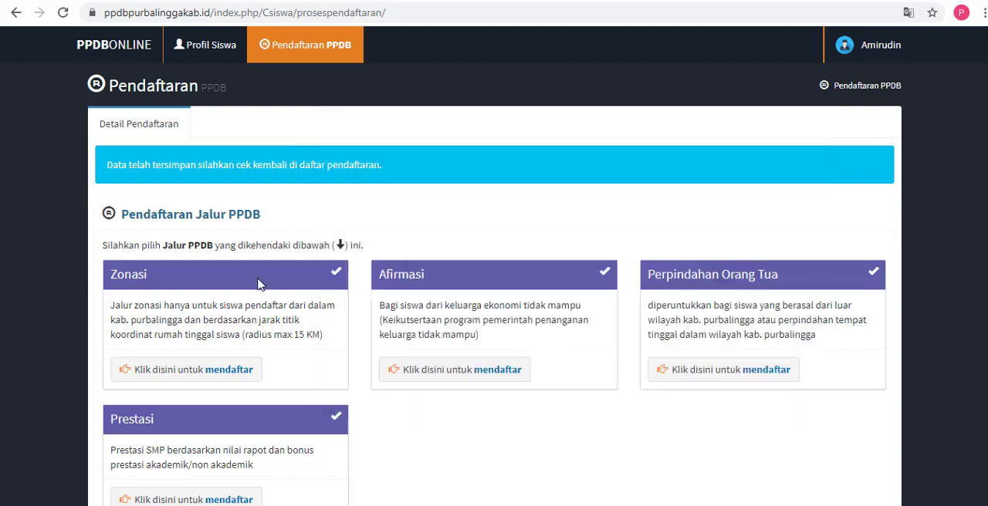
Step: Open registration for the Prestasi path and center its school map around the home location
scroll(292, 272, down, 1)
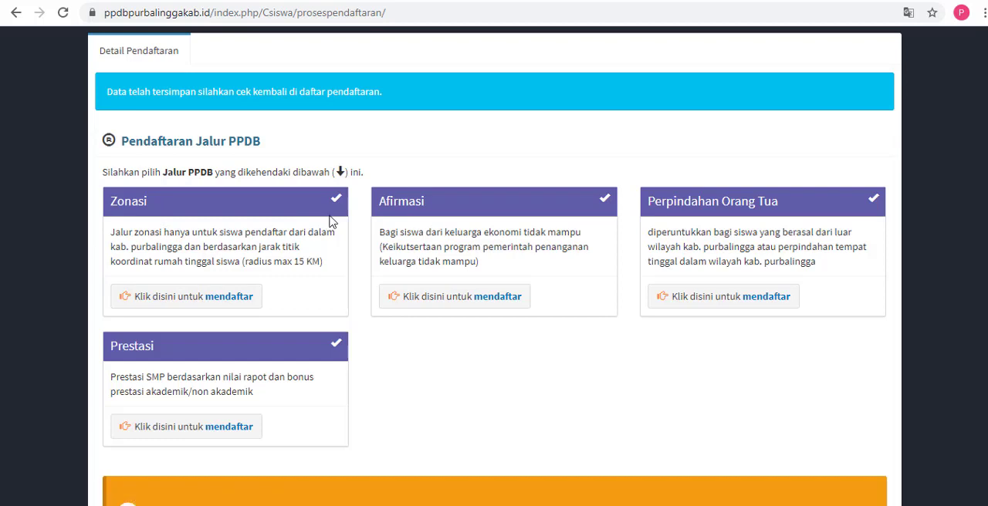
scroll(363, 221, down, 1)
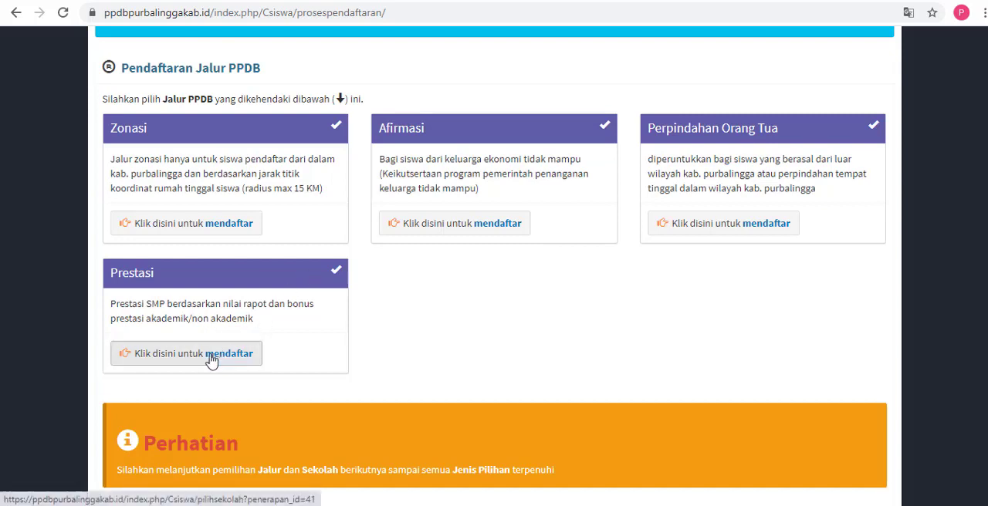
scroll(206, 308, down, 1)
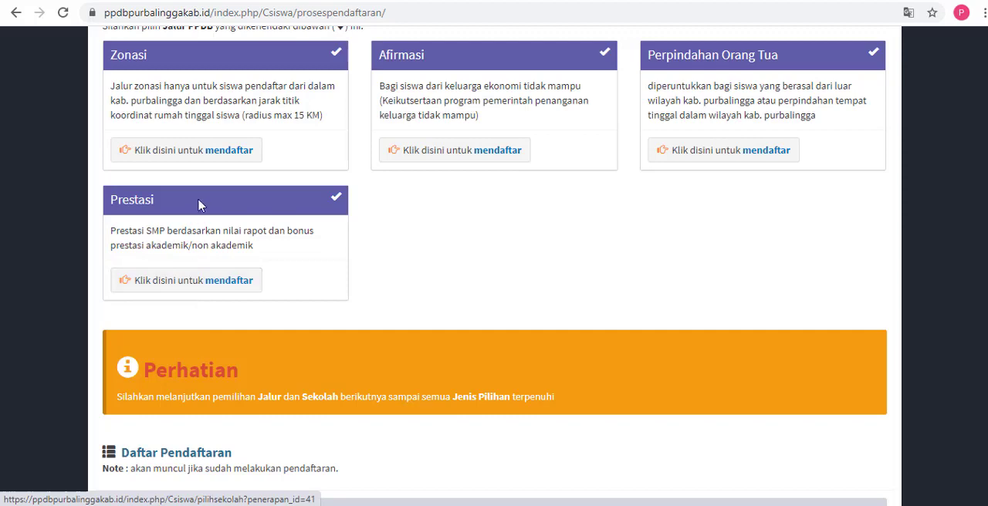
click(193, 289)
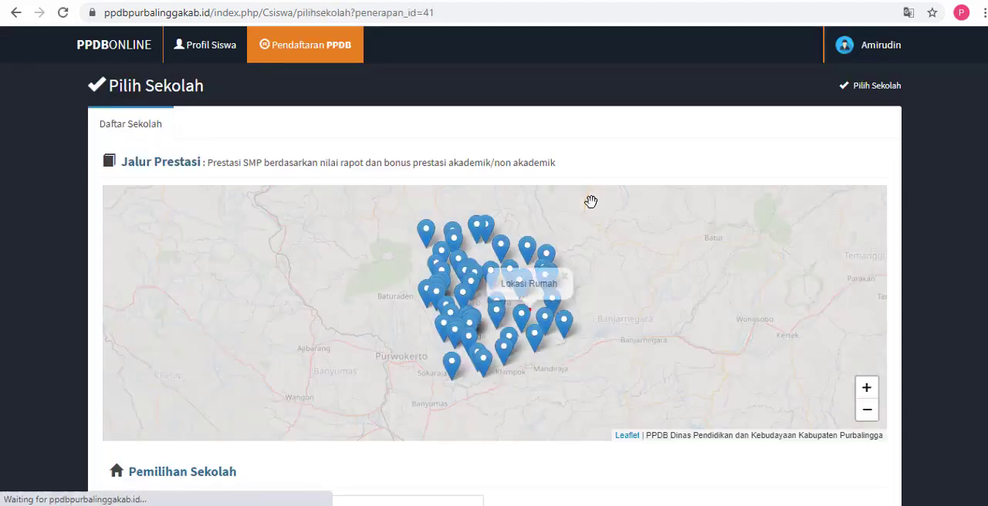
scroll(711, 245, up, 1)
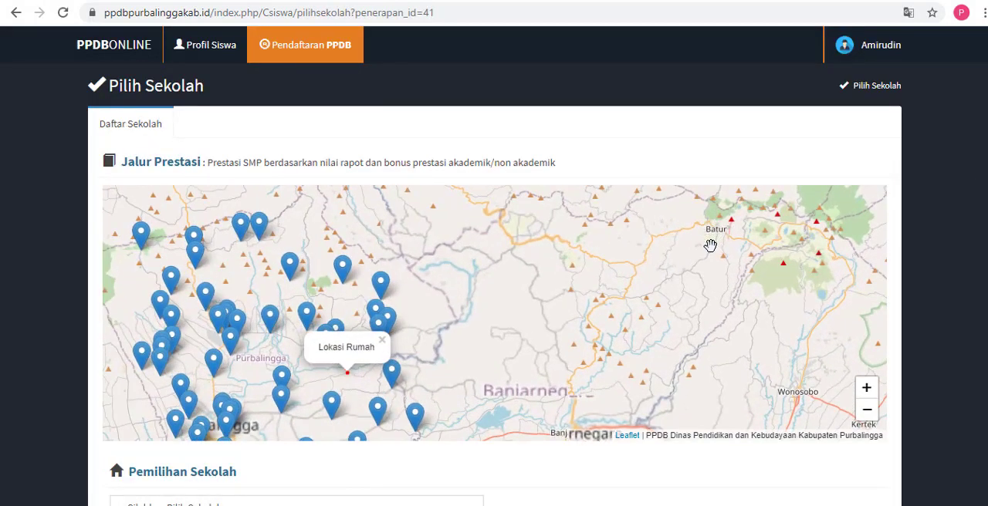
drag(673, 260, 791, 232)
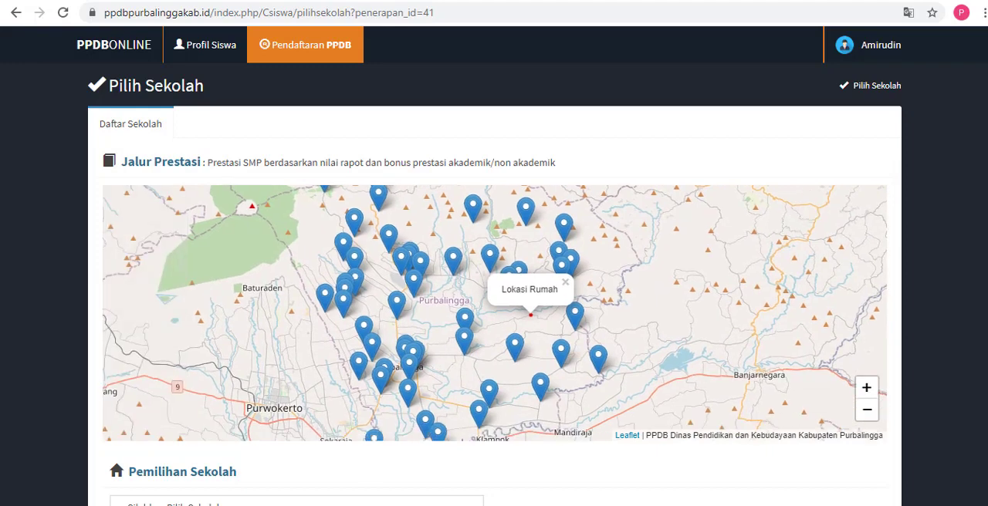
Step: Choose SMP NEGERI 1 KALIGONDANG in the Prestasi school list and highlight its name in the school profile
scroll(612, 409, down, 2)
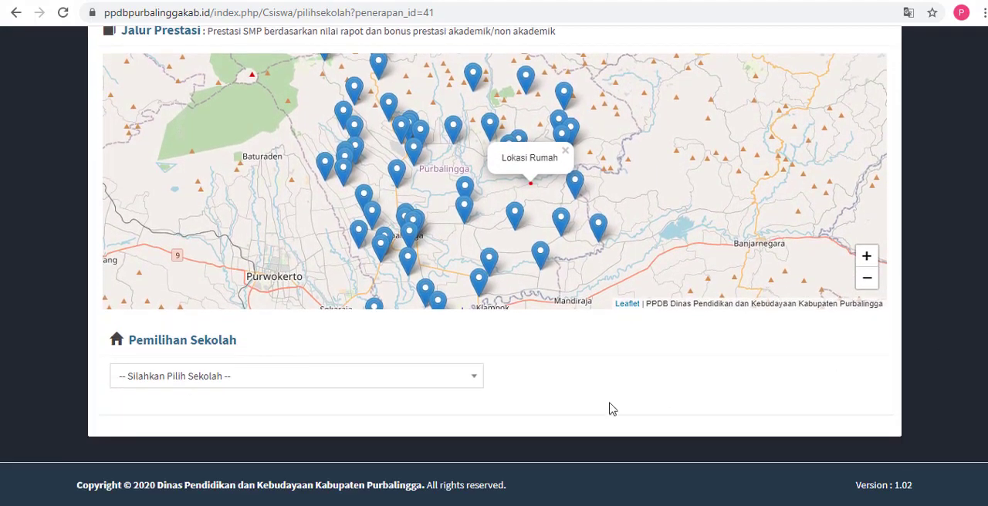
click(463, 381)
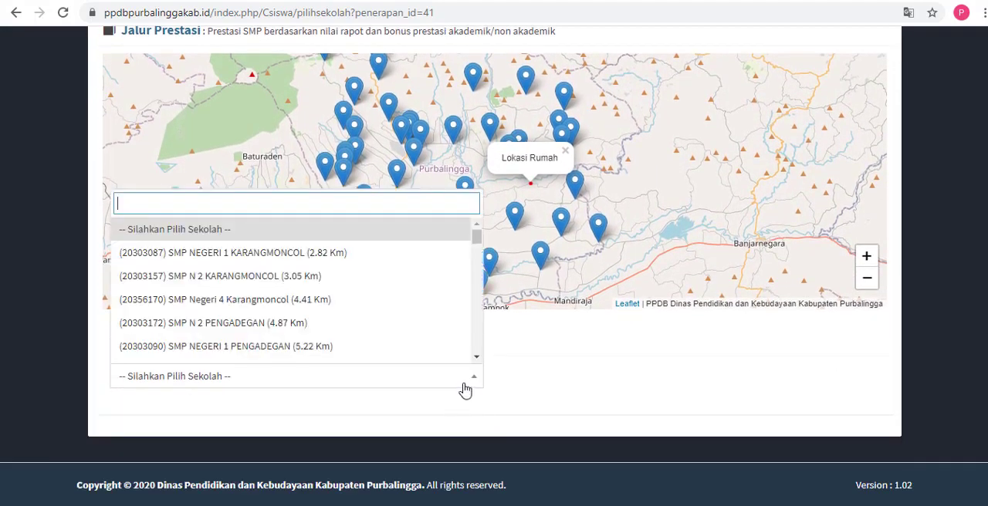
mouse_move(476, 239)
mouse_down()
mouse_move(473, 280)
mouse_move(475, 257)
mouse_up()
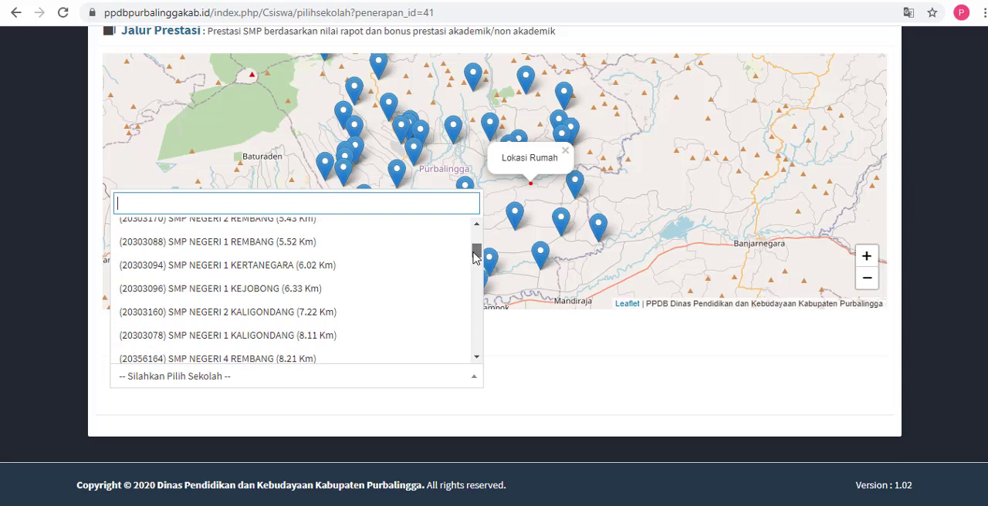
click(353, 342)
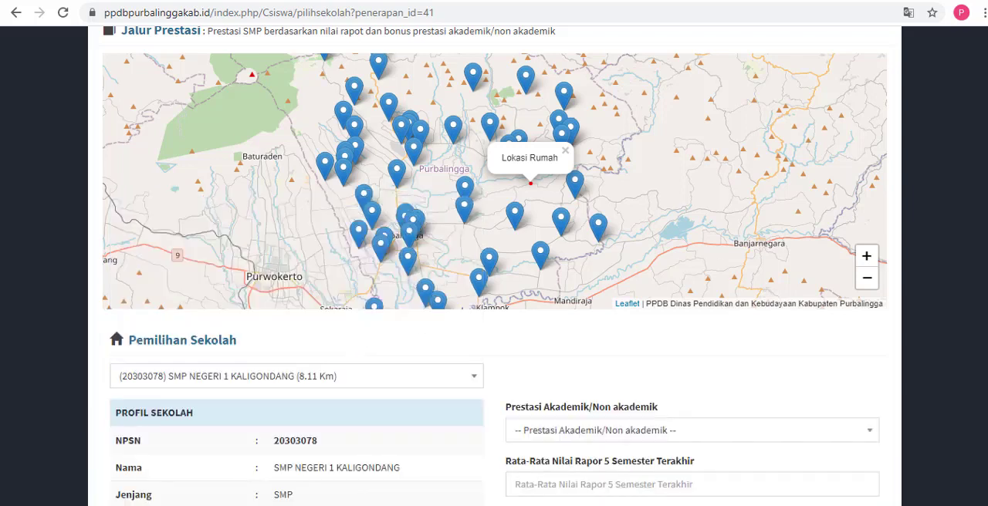
scroll(353, 341, down, 3)
scroll(977, 275, down, 3)
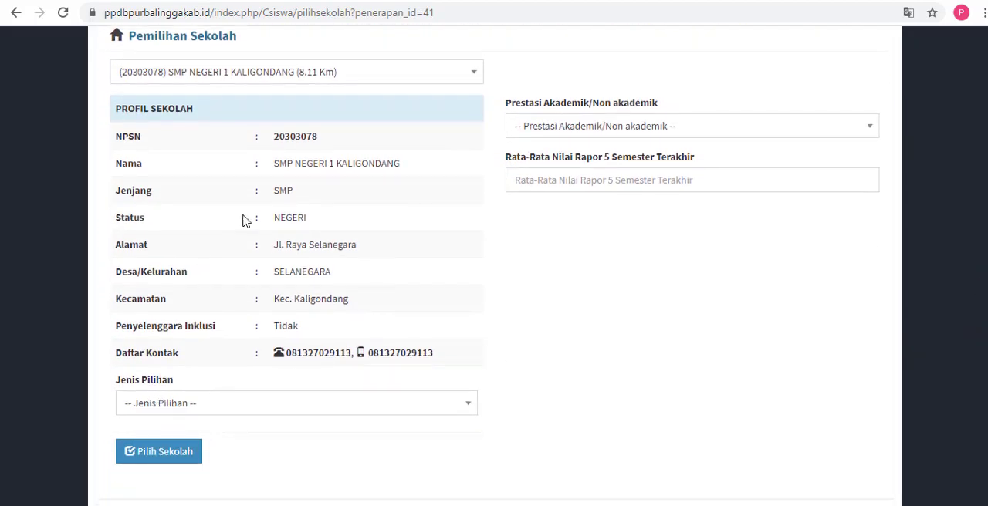
drag(275, 166, 410, 172)
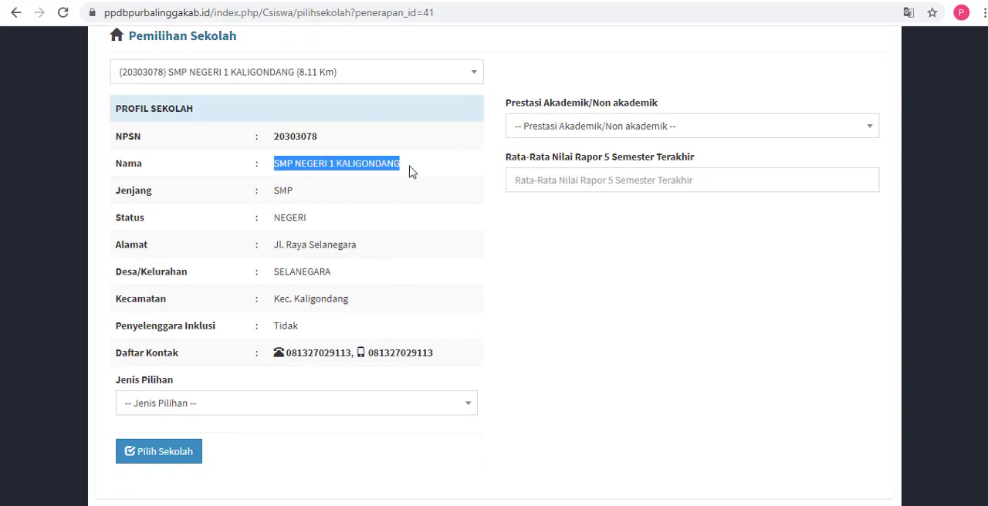
Step: Set the choice type to Pilihan 2 (Negeri) Negeri and try to submit the school choice
click(242, 406)
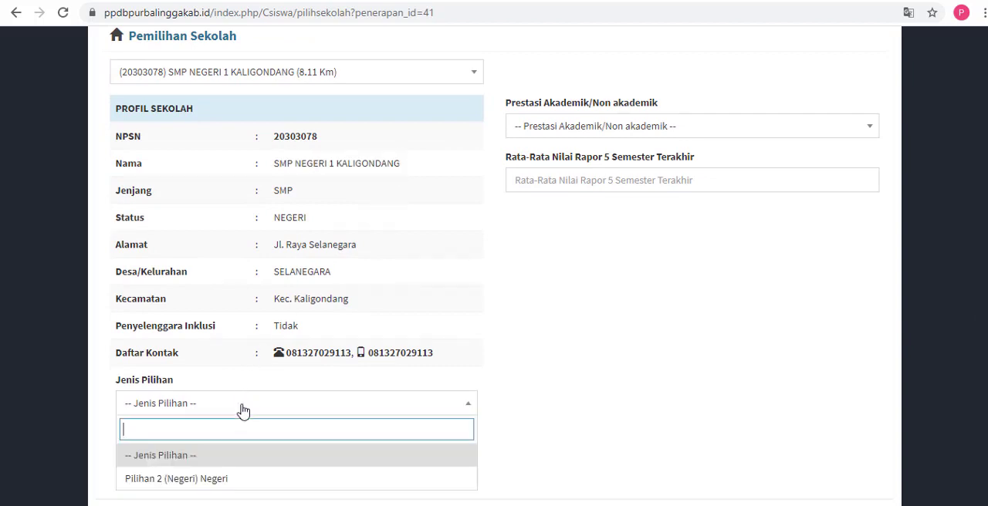
click(220, 479)
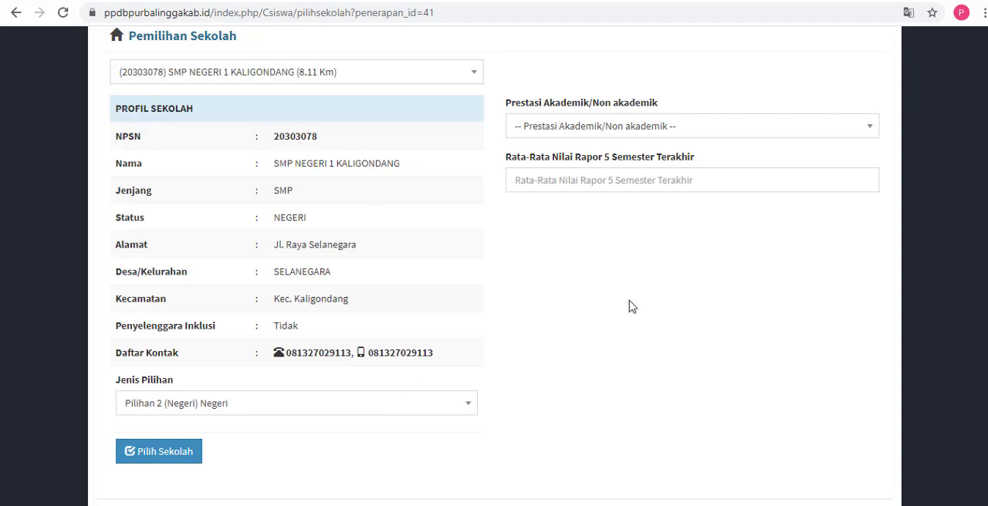
click(177, 460)
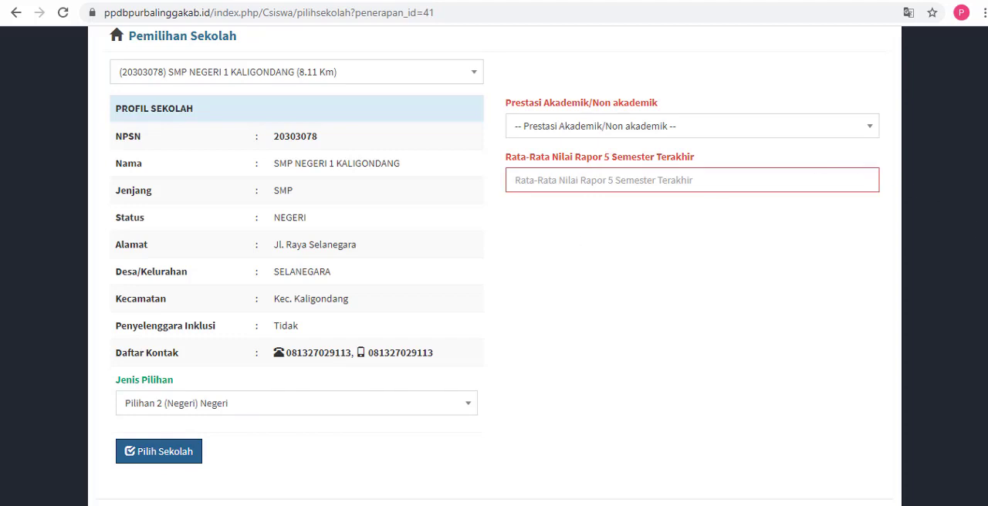
Step: Look through the Prestasi Akademik/Non akademik options and choose Tidak Ada Prestasi Akademik/Non Akademik (0)
scroll(494, 263, up, 1)
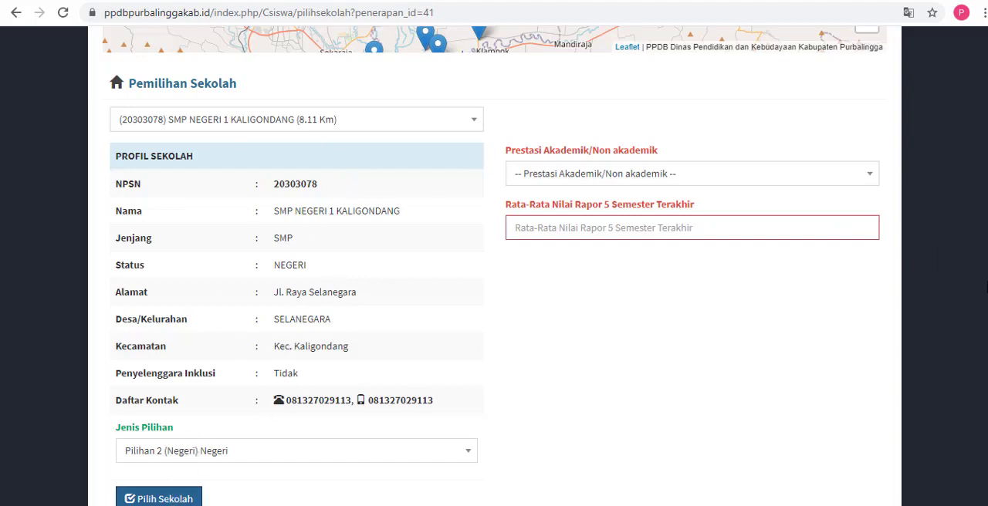
scroll(986, 270, up, 1)
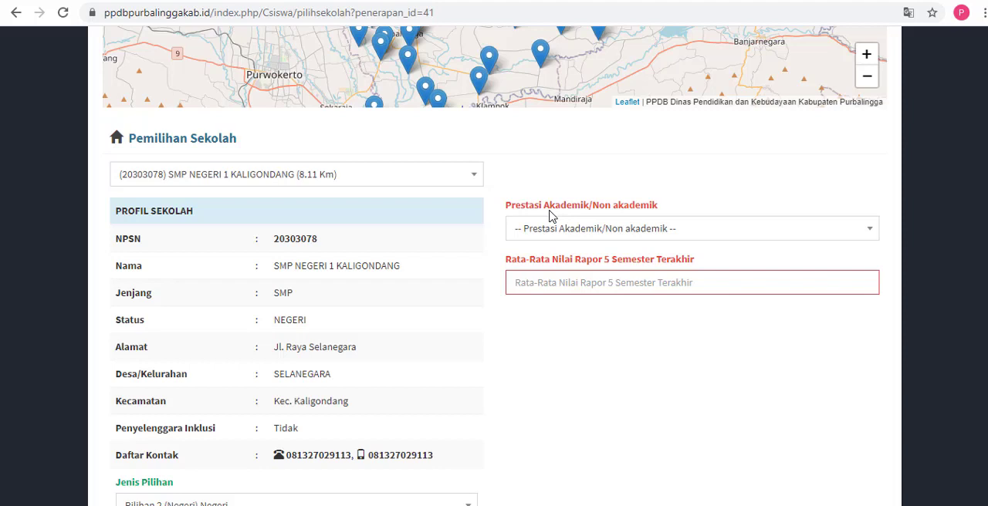
click(598, 234)
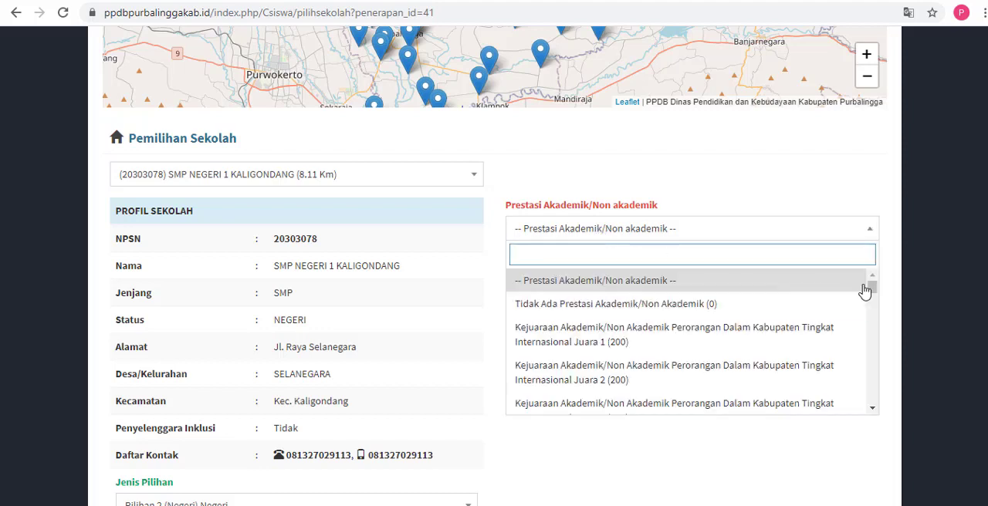
drag(873, 292, 866, 323)
scroll(863, 318, down, 1)
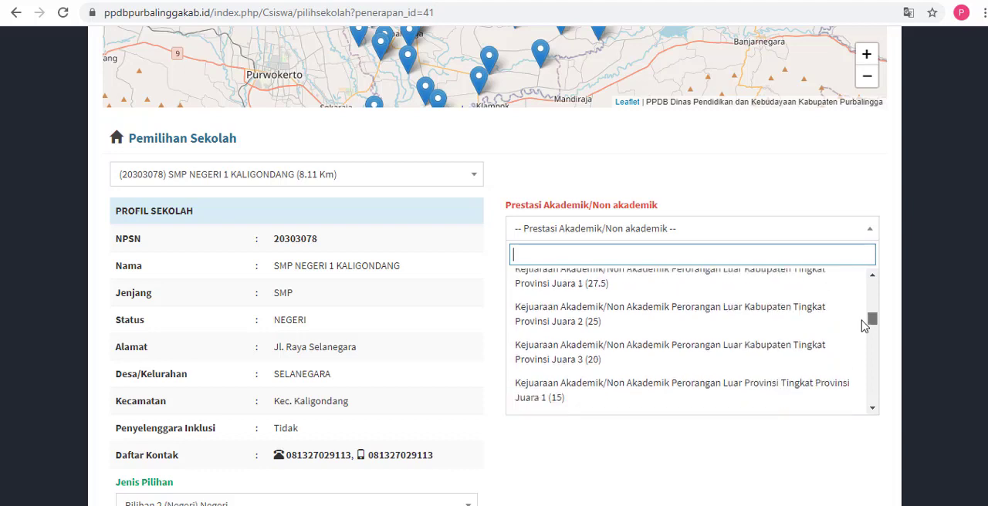
scroll(864, 325, up, 10)
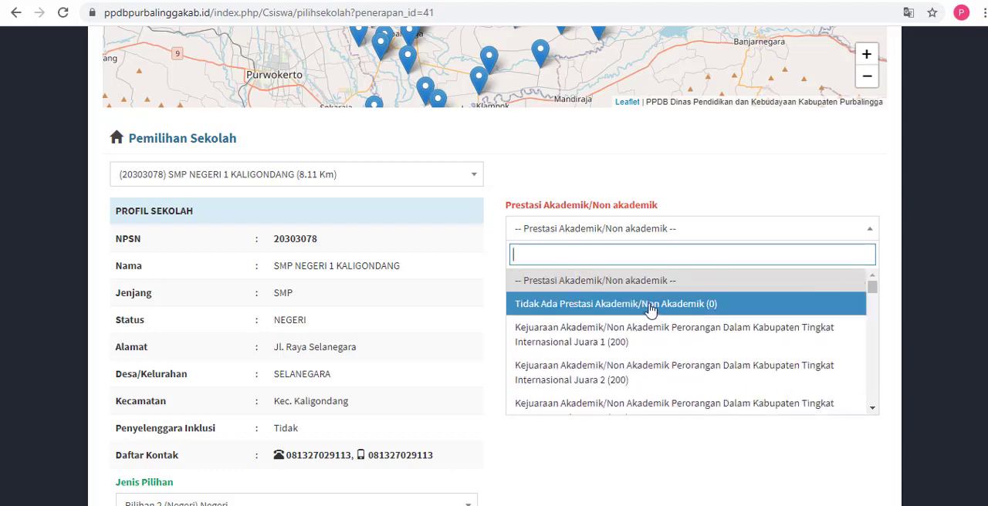
click(649, 306)
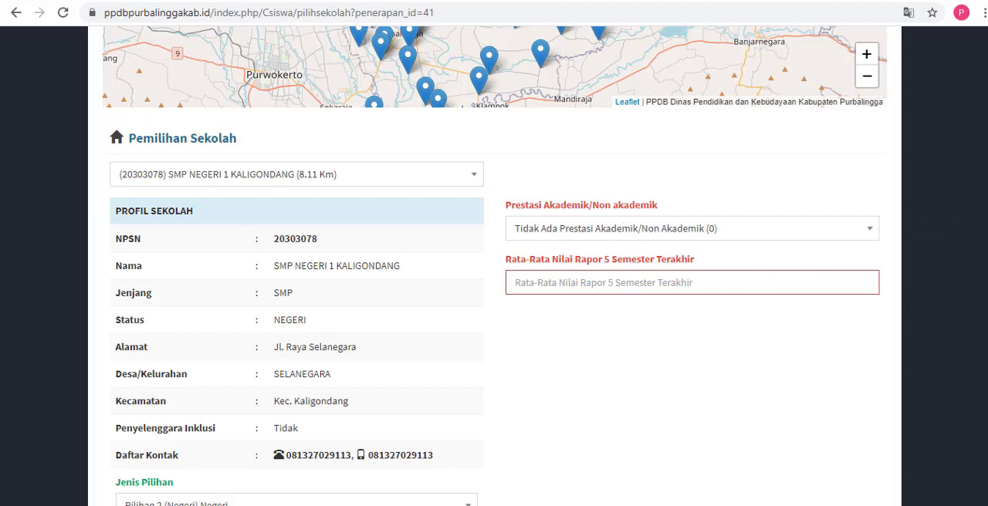
Step: View Suket Nilai.jpg from the !!UPLOAD folder, examine its report card averages up close, and return to the registration page
scroll(625, 263, down, 1)
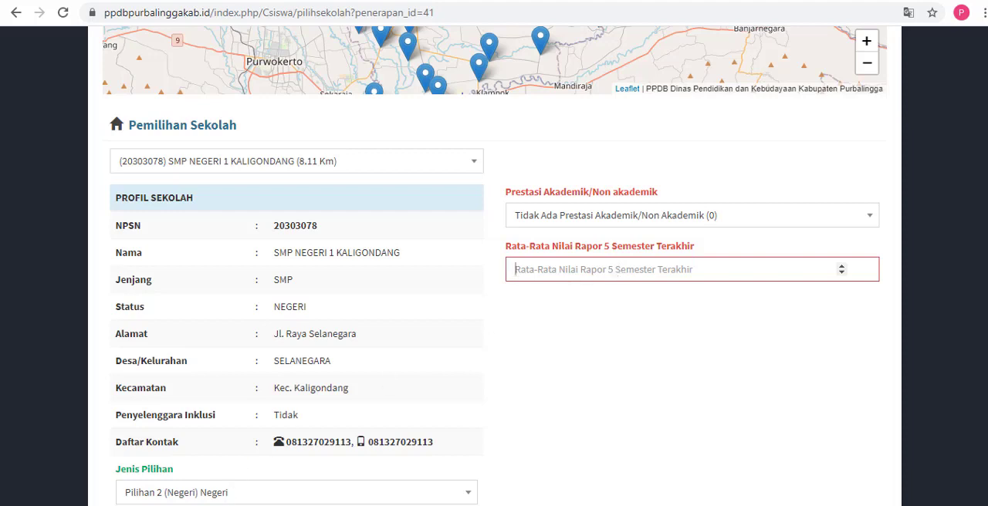
mouse_move(146, 505)
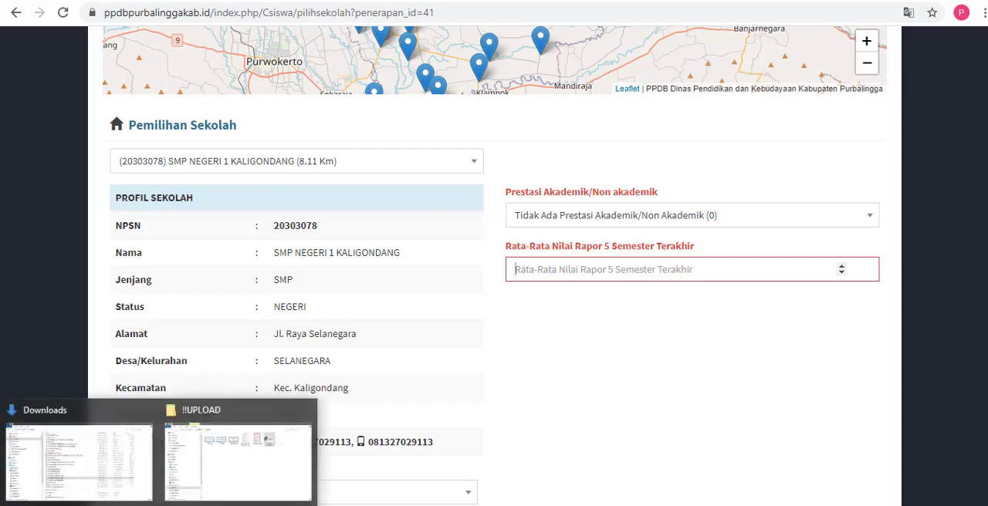
click(203, 471)
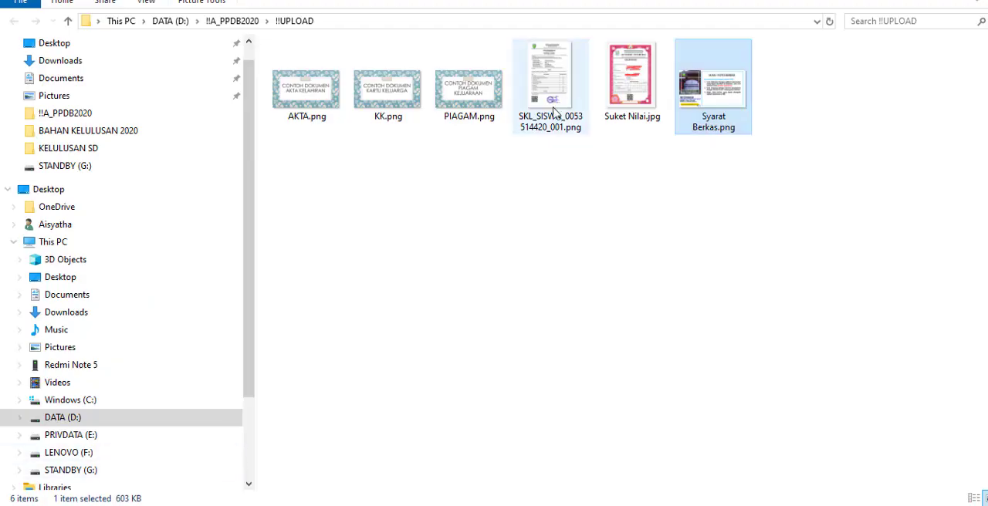
click(636, 104)
double_click(635, 104)
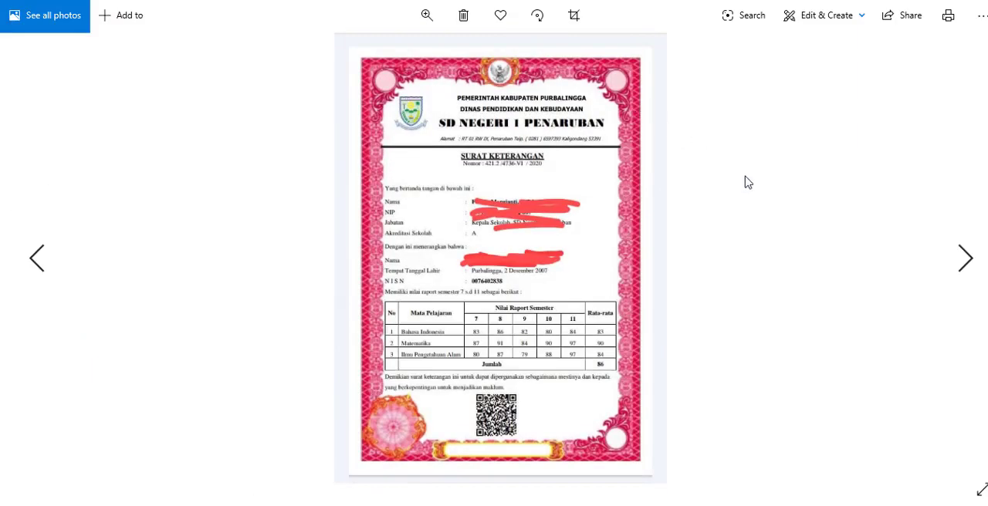
scroll(780, 191, up, 2)
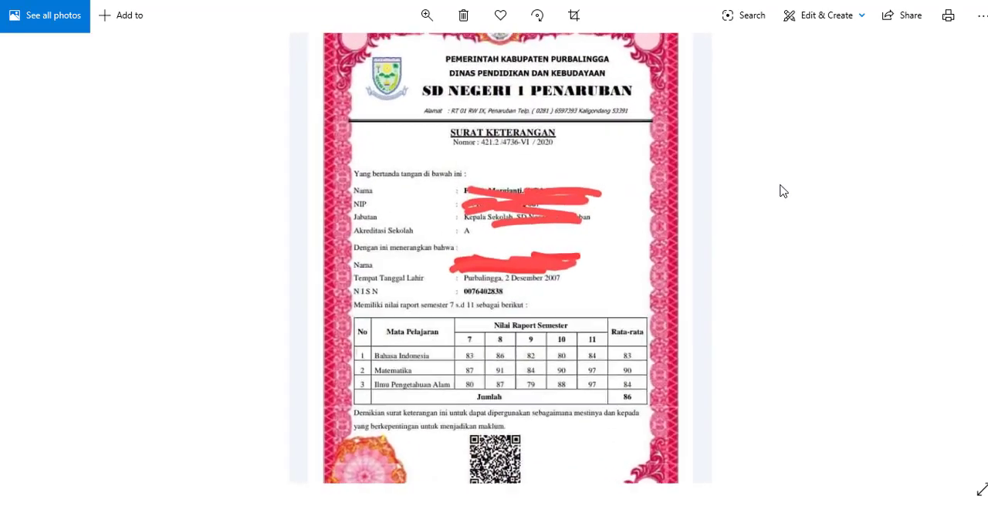
drag(655, 308, 635, 114)
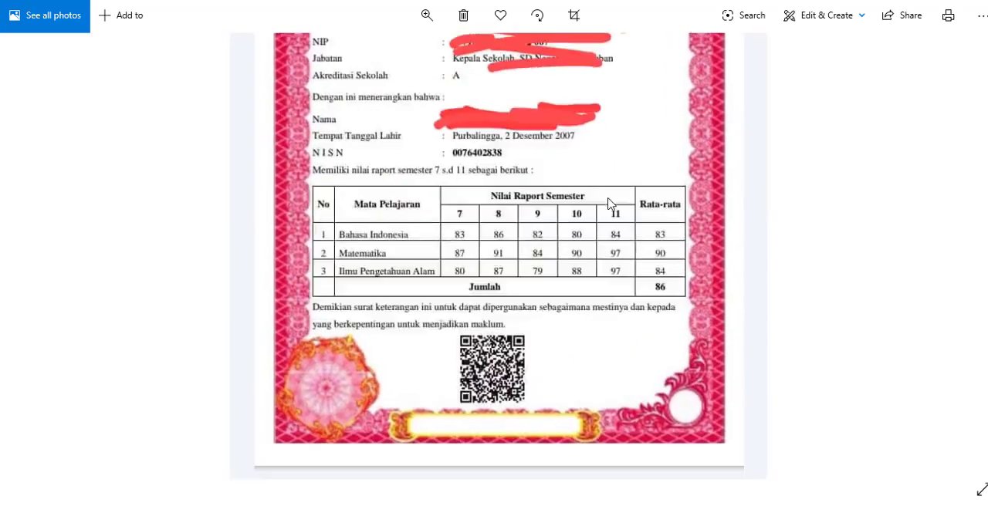
scroll(603, 208, up, 1)
scroll(602, 220, up, 3)
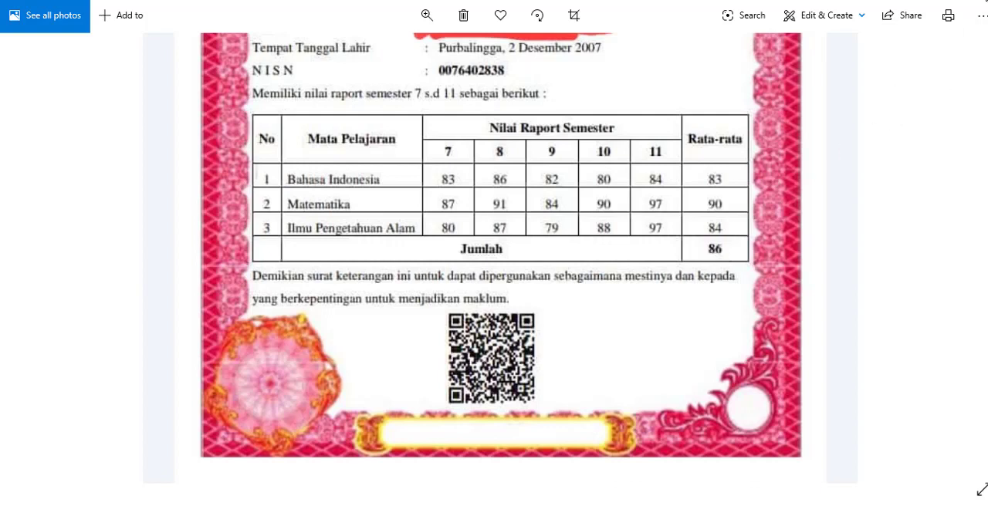
click(987, 0)
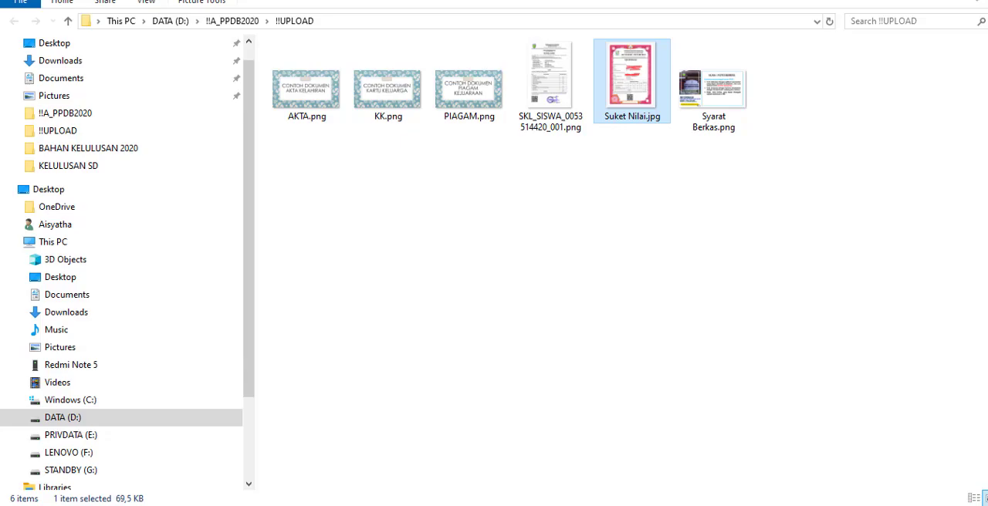
click(248, 505)
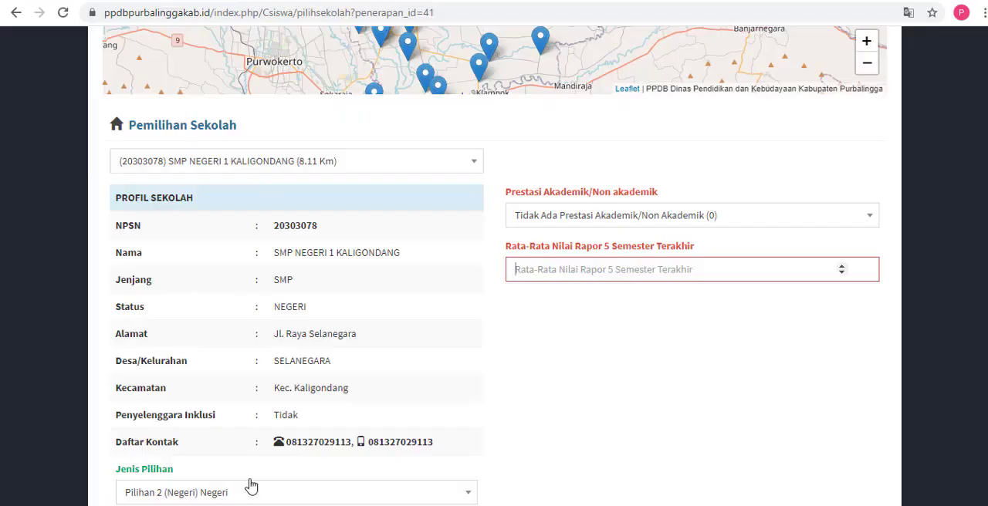
Step: Enter 86 as the average report score of the last five semesters and submit the Prestasi school choice
click(604, 269)
text(86)
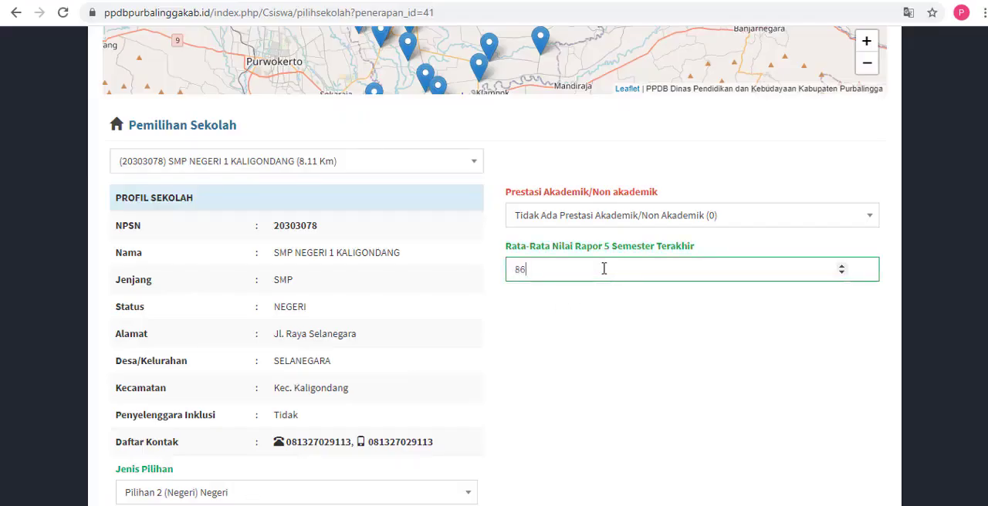
scroll(494, 265, down, 3)
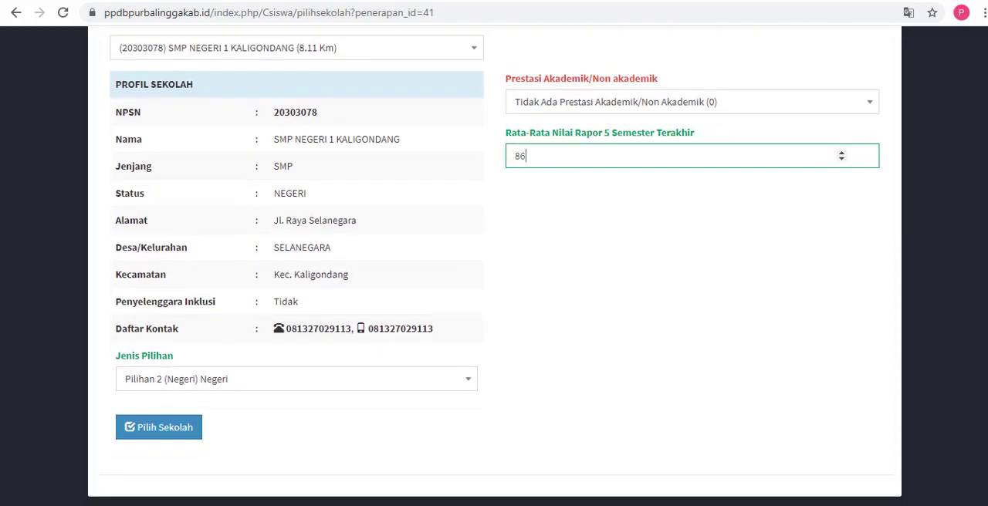
scroll(756, 248, up, 1)
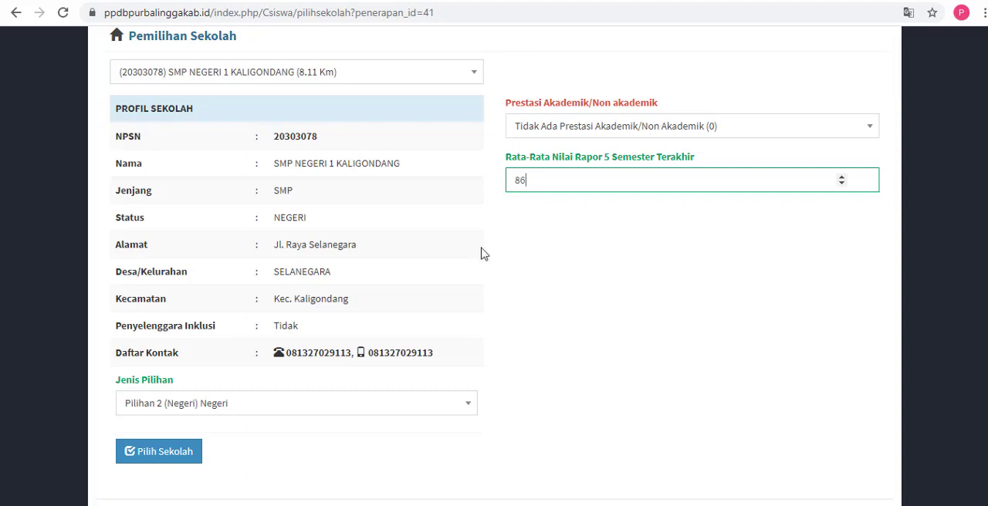
click(165, 462)
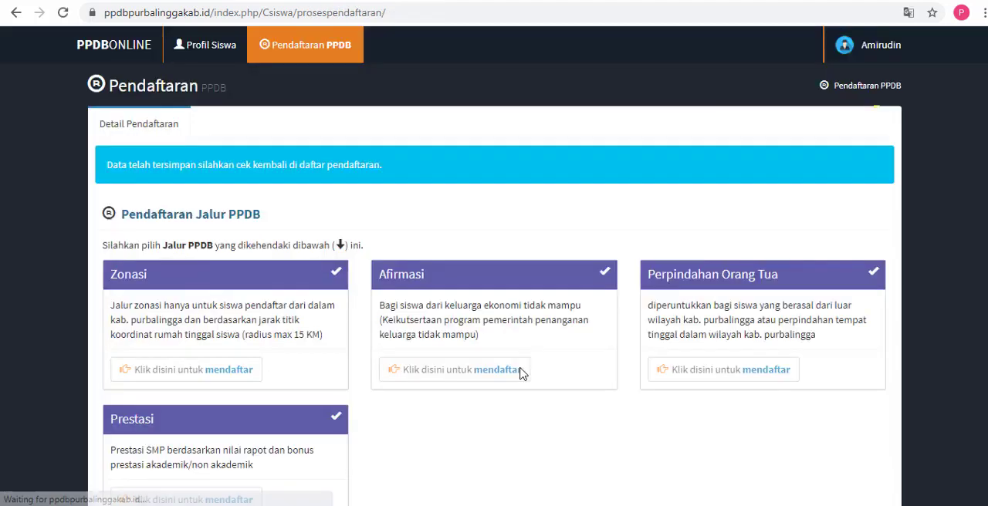
Step: Bring up the Notepad note over the registration page, highlight "PILIHAN 1 dan PILIHAN 2", and minimize the note
scroll(494, 308, down, 2)
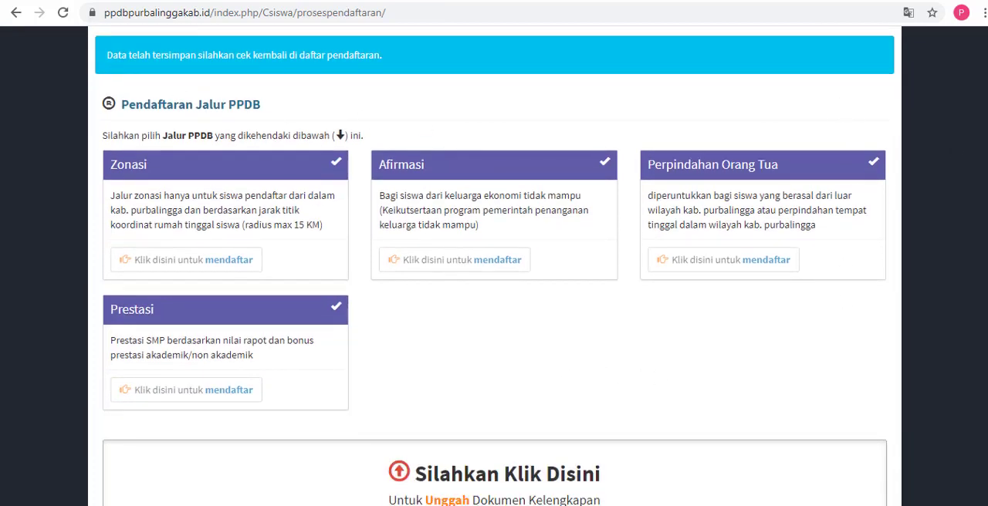
scroll(494, 309, down, 3)
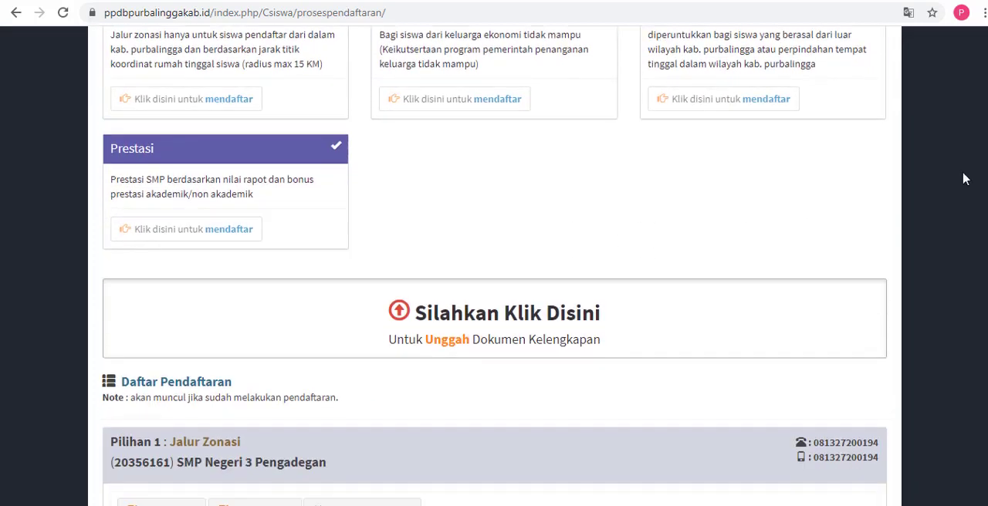
click(417, 505)
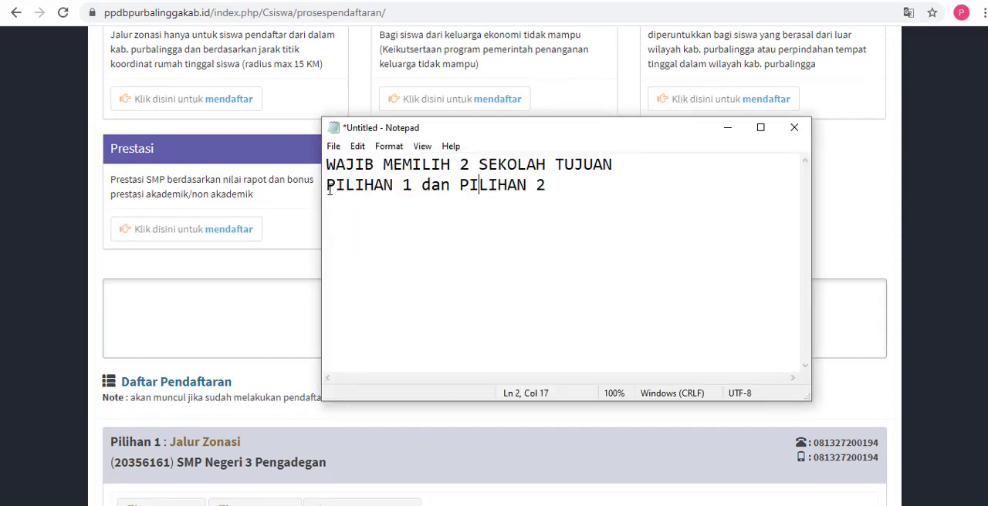
drag(327, 189, 566, 183)
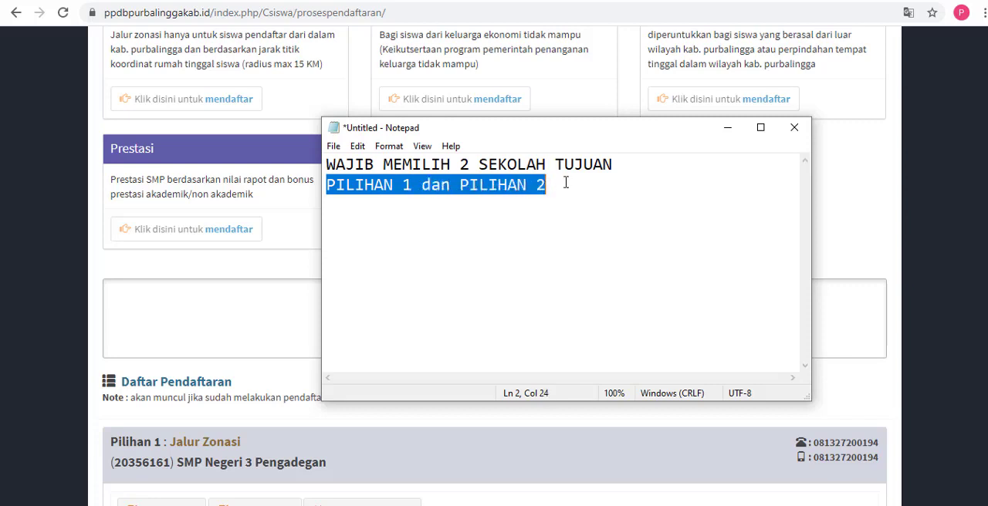
click(725, 136)
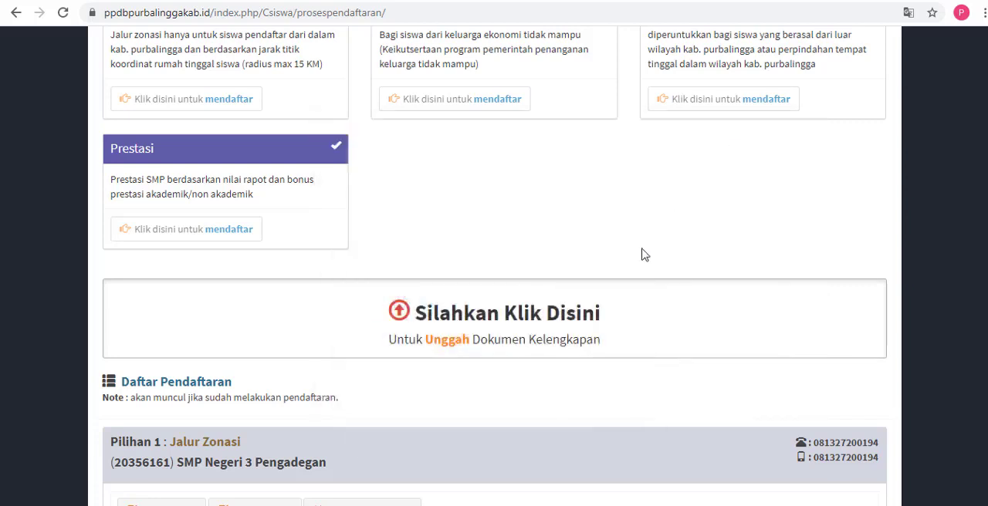
Step: Open the Unggah Dokumen Kelengkapan form and attach the SKL_SISWA PNG from the !!UPLOAD folder as the Ijasah / surat keterangan lulus
scroll(644, 255, down, 1)
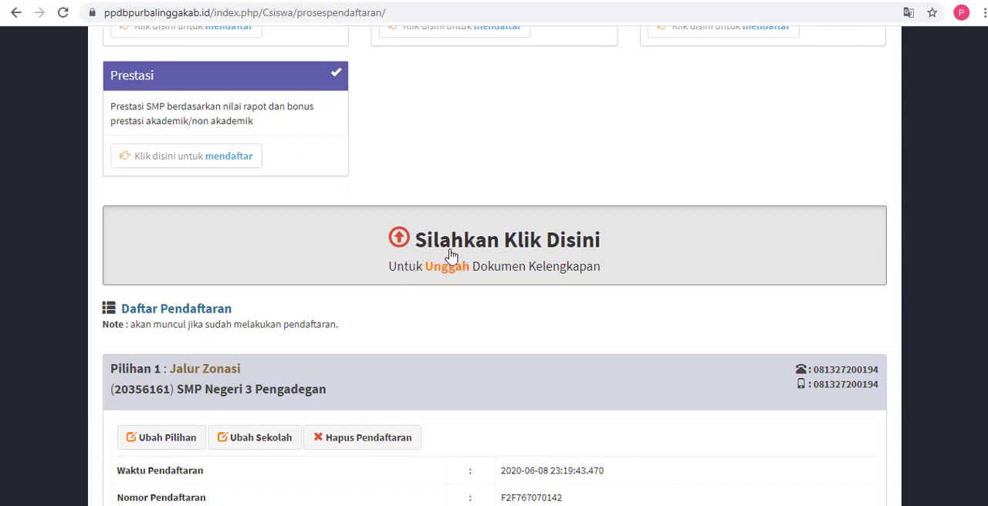
click(540, 251)
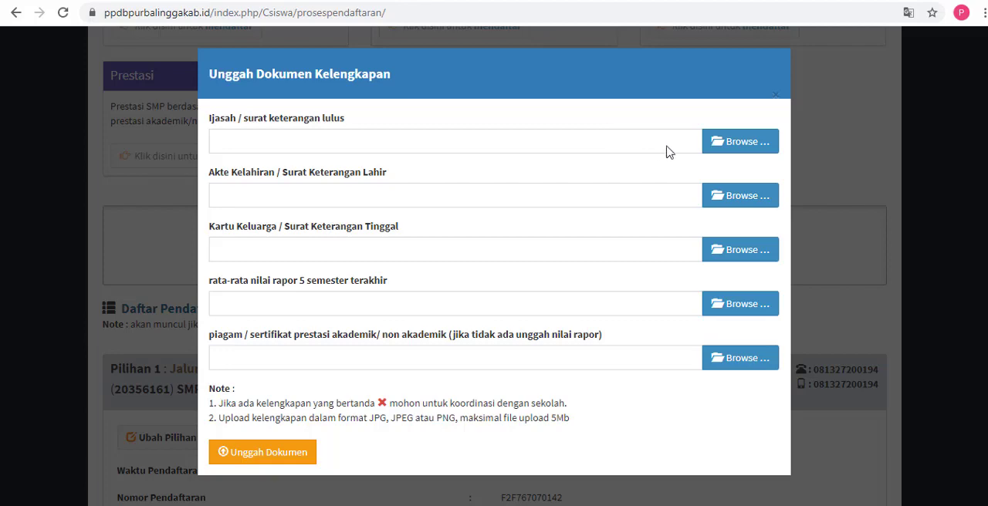
click(735, 146)
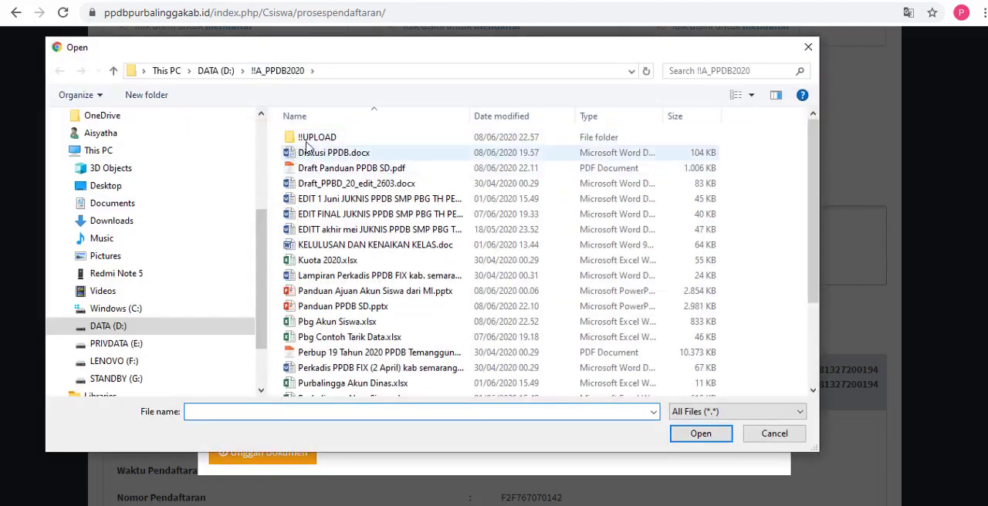
double_click(307, 139)
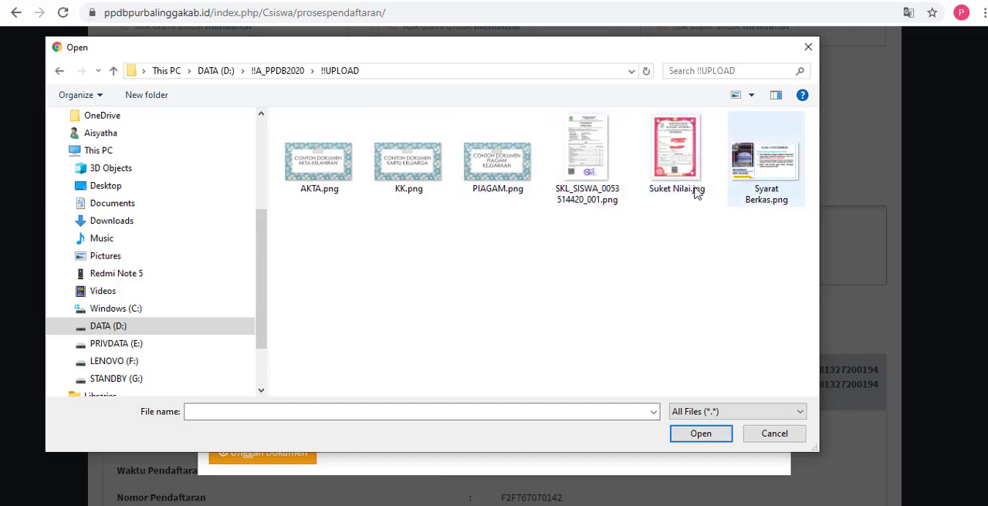
click(593, 178)
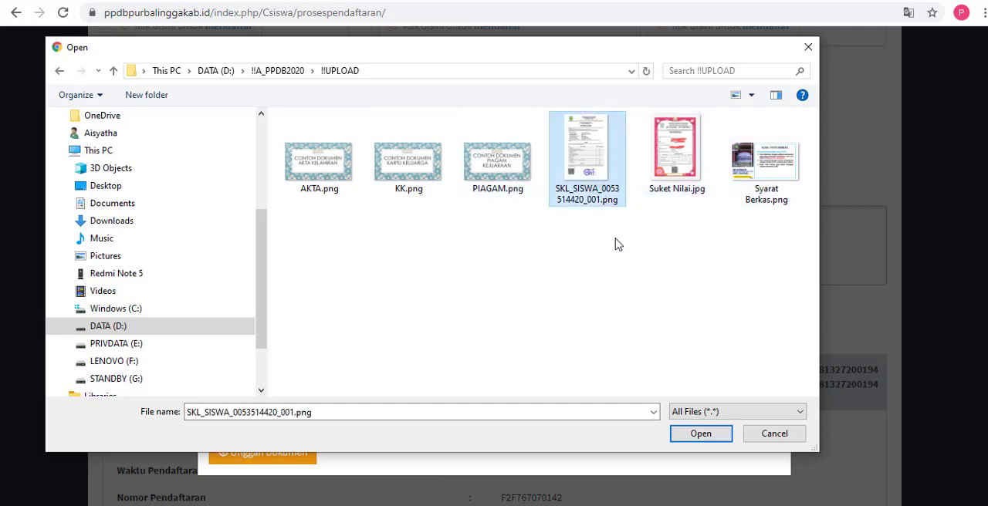
click(710, 436)
Step: Attach AKTA.png as the Akte Kelahiran / Surat Keterangan Lahir document
scroll(488, 272, down, 2)
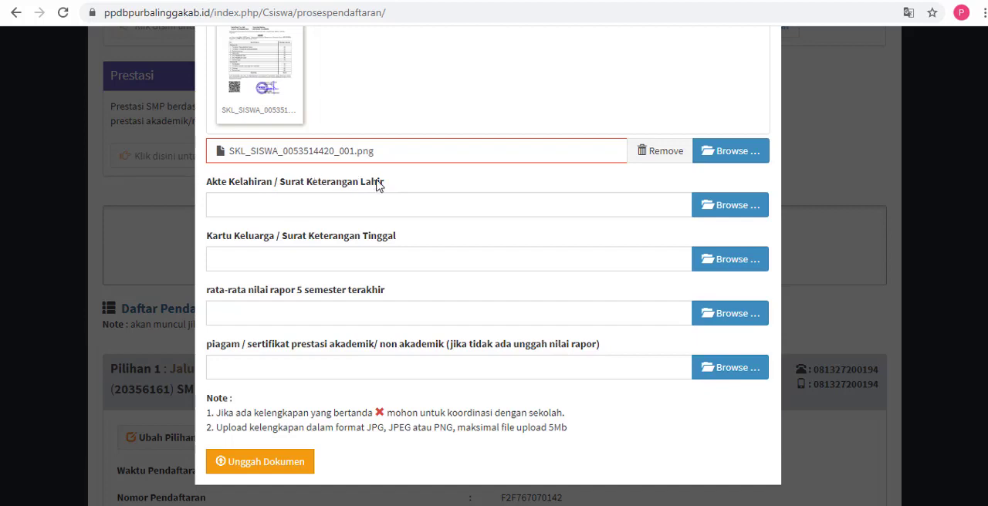
click(713, 206)
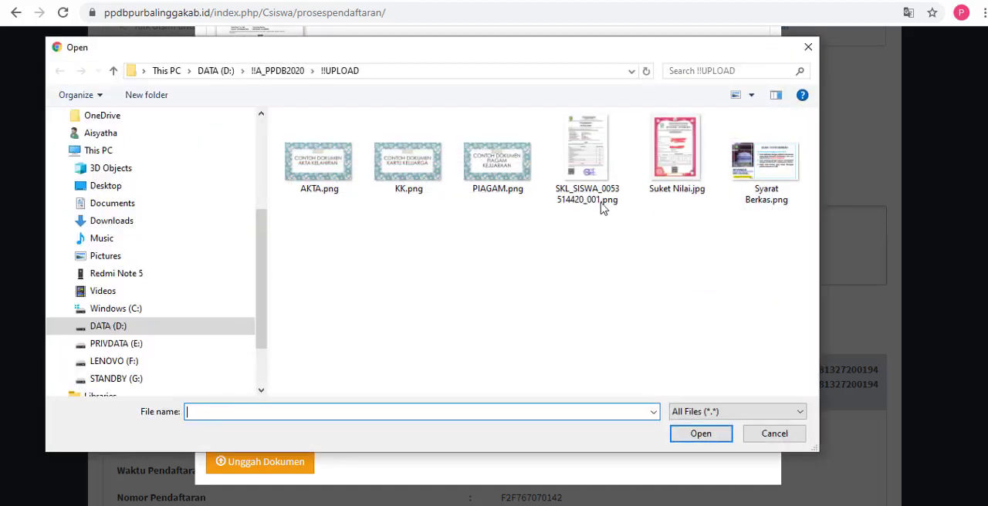
click(333, 185)
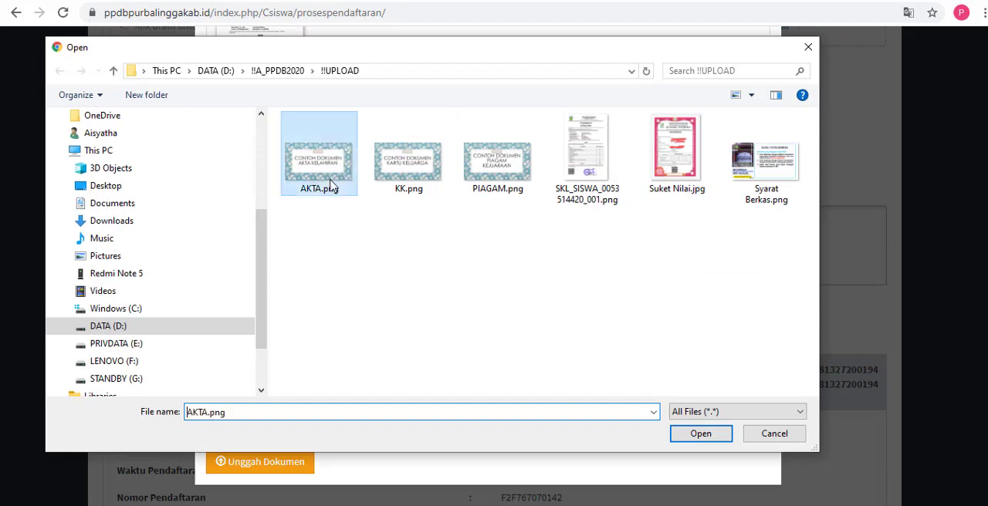
click(699, 434)
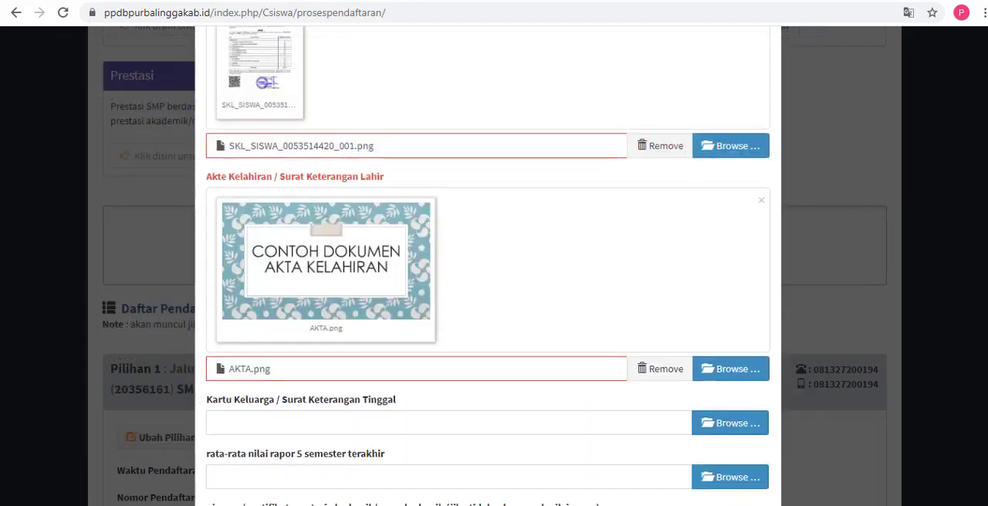
Step: Attach KK.png as the Kartu Keluarga / Surat Keterangan Tinggal document
scroll(790, 242, down, 2)
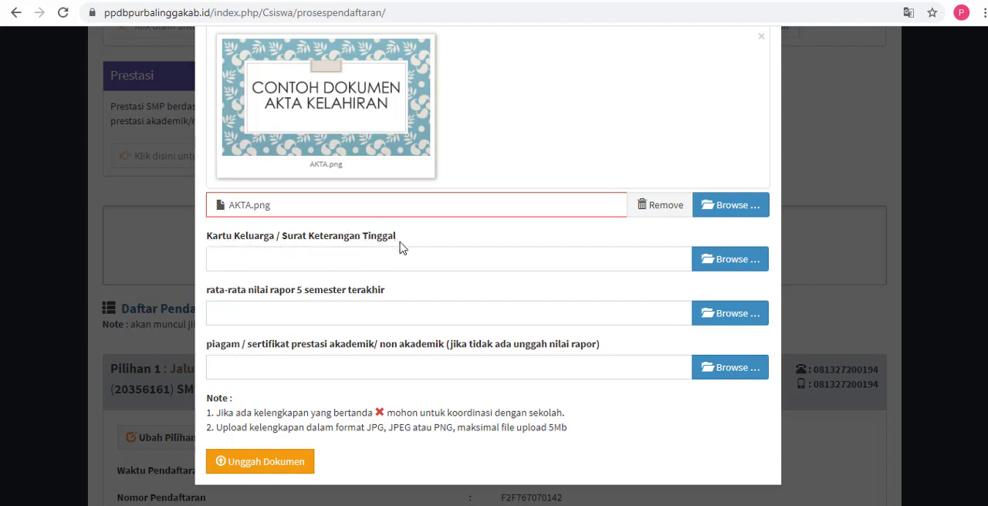
click(710, 258)
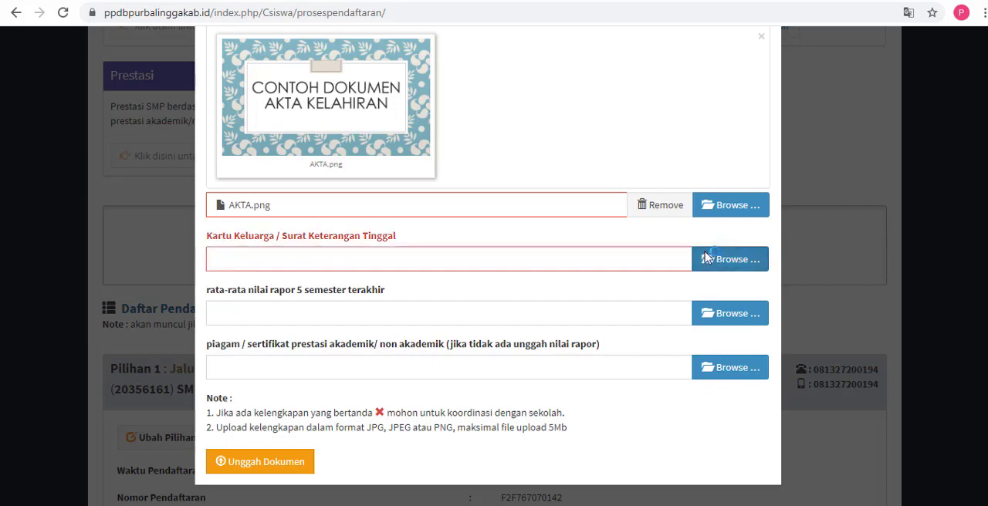
click(417, 176)
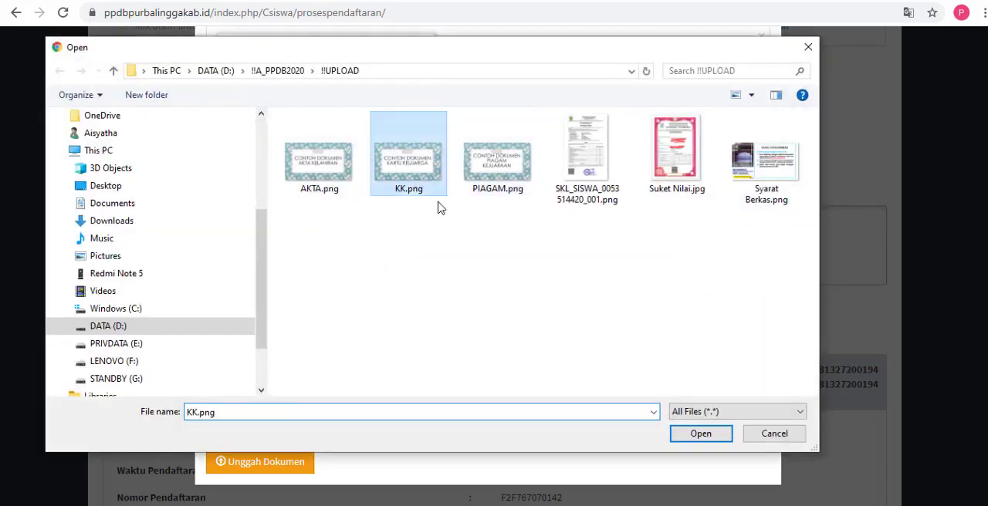
click(699, 434)
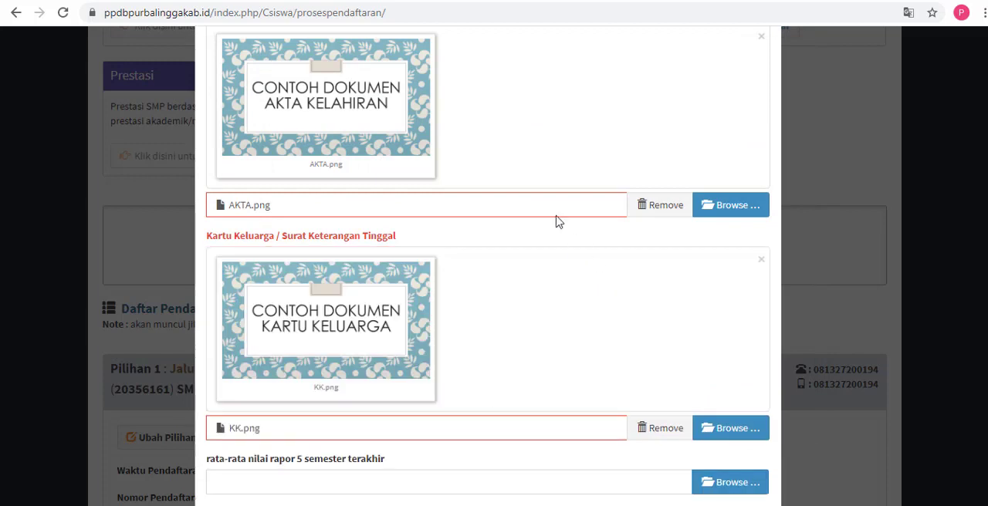
Step: Attach Suket Nilai.jpg as the document for rata-rata nilai rapor 5 semester terakhir
scroll(559, 222, down, 2)
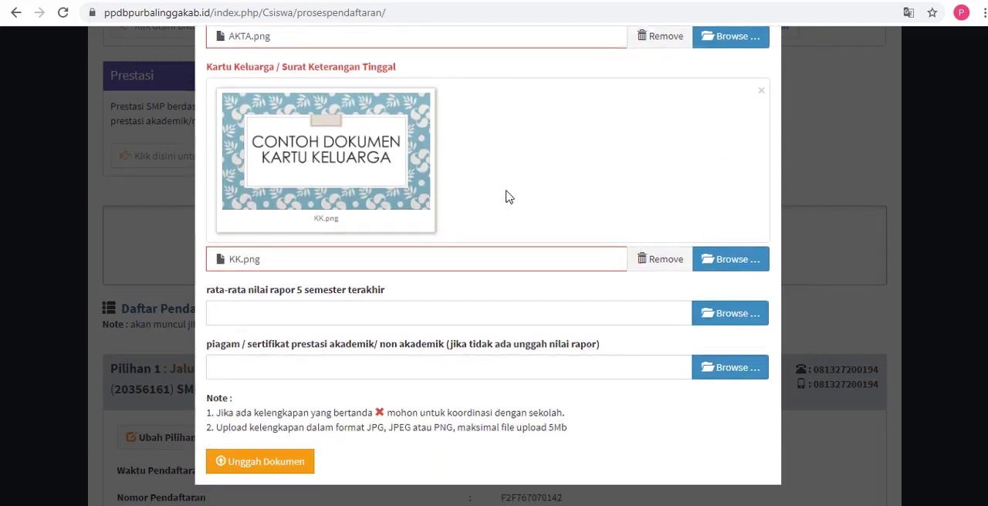
click(297, 320)
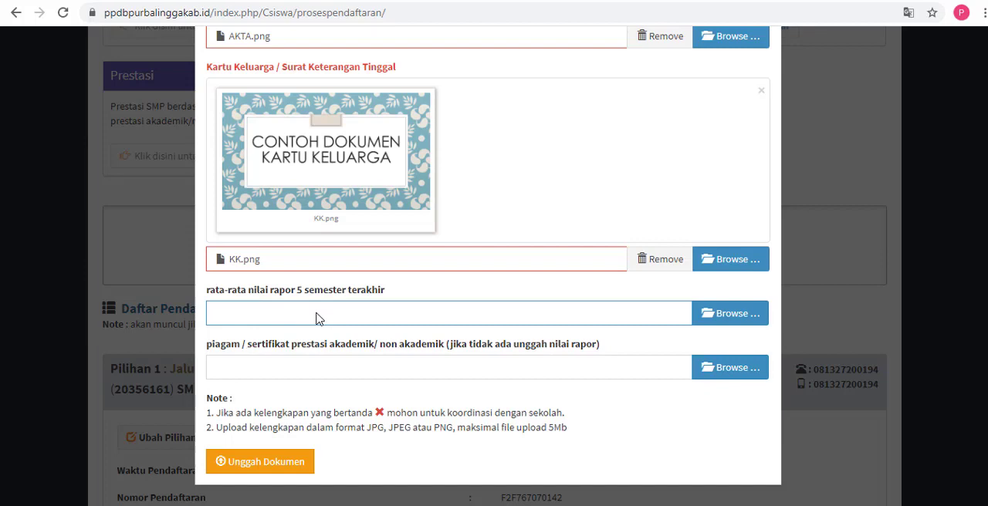
click(705, 317)
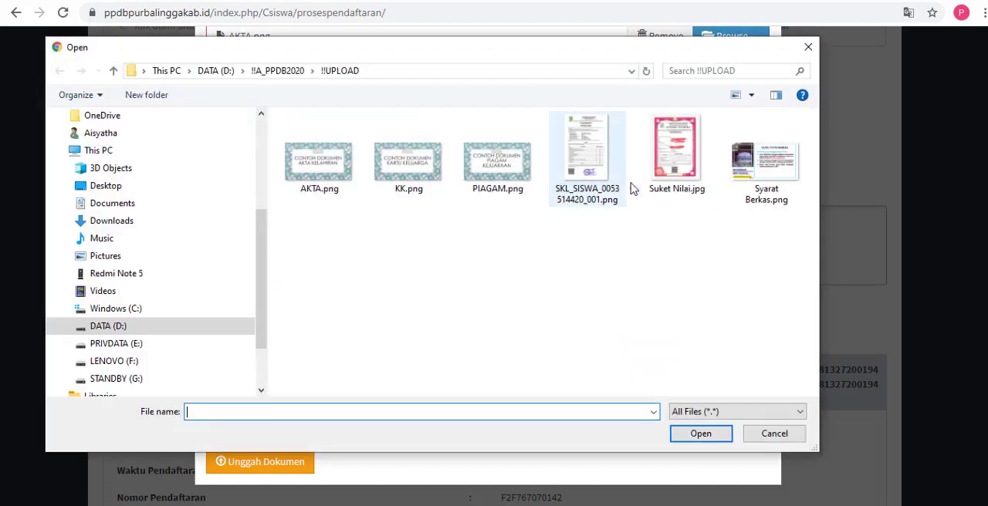
click(669, 172)
click(698, 434)
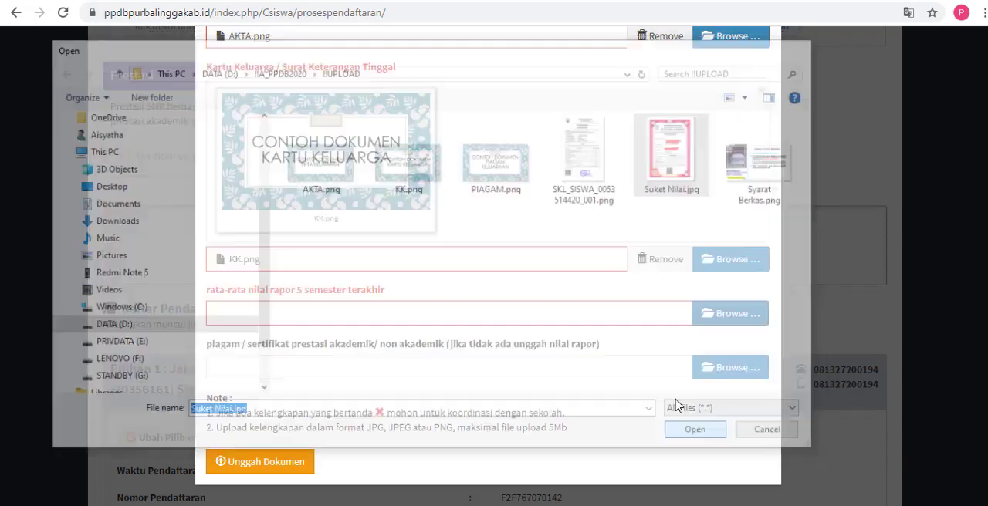
Step: Switch to the Notepad note and replace its text with the line "Siswa mendaftar di Jalur Prestasi"
scroll(488, 262, down, 3)
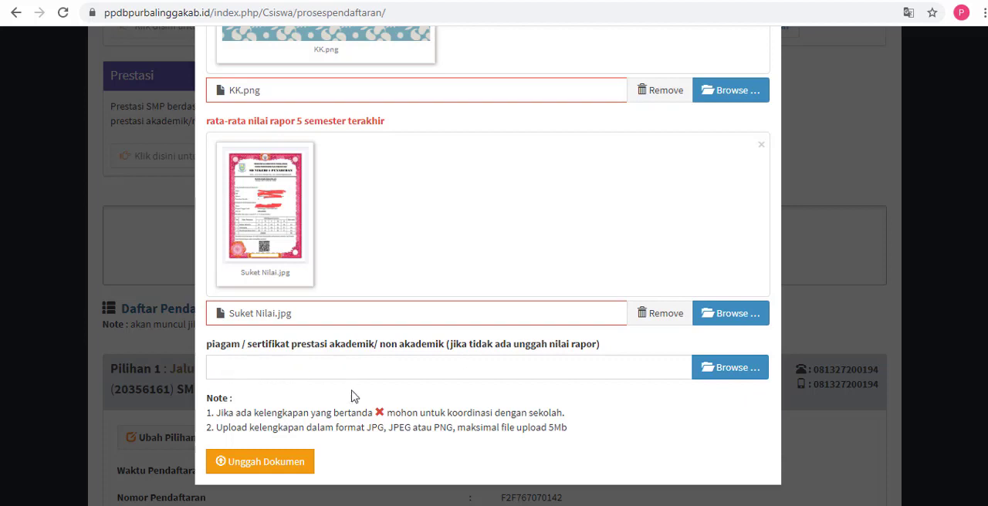
click(392, 505)
drag(565, 204, 300, 148)
text(Siswa)
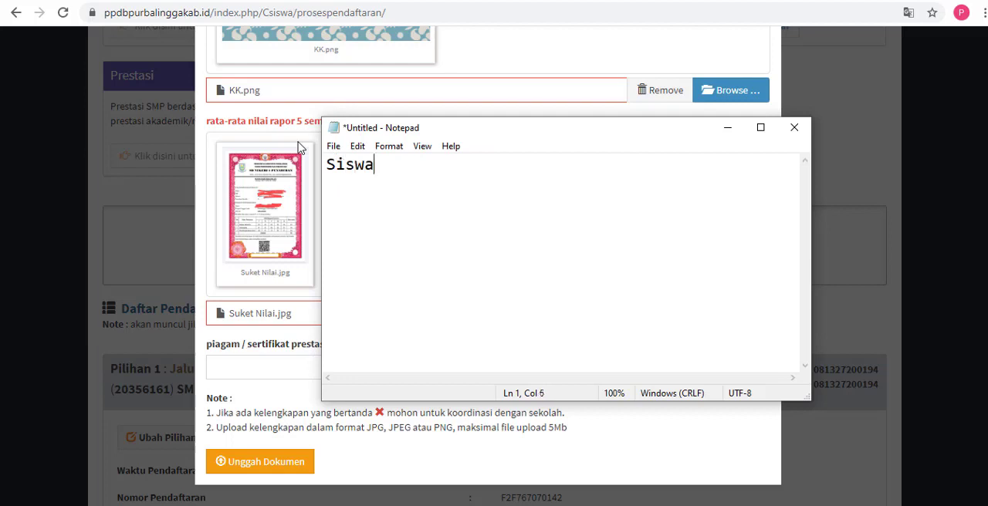
text( mendaftar)
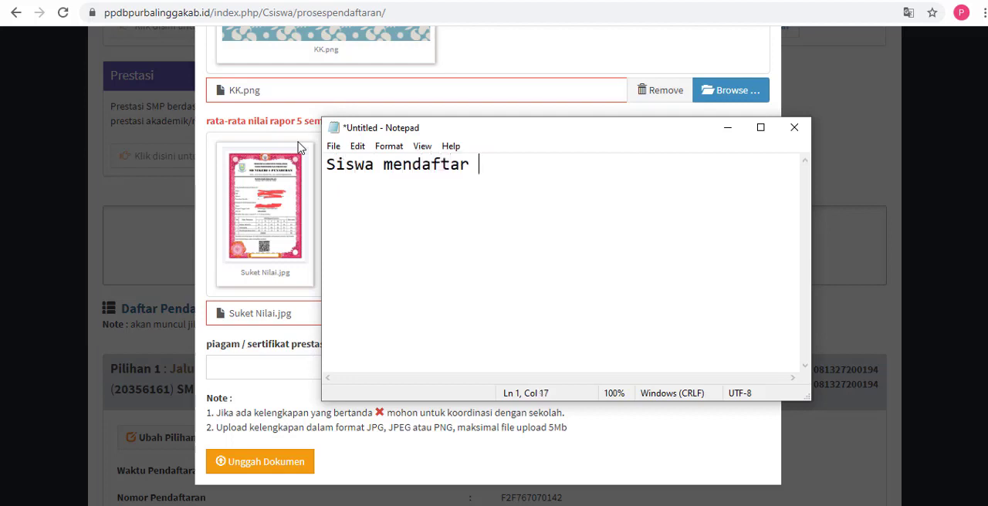
text( di Jalur)
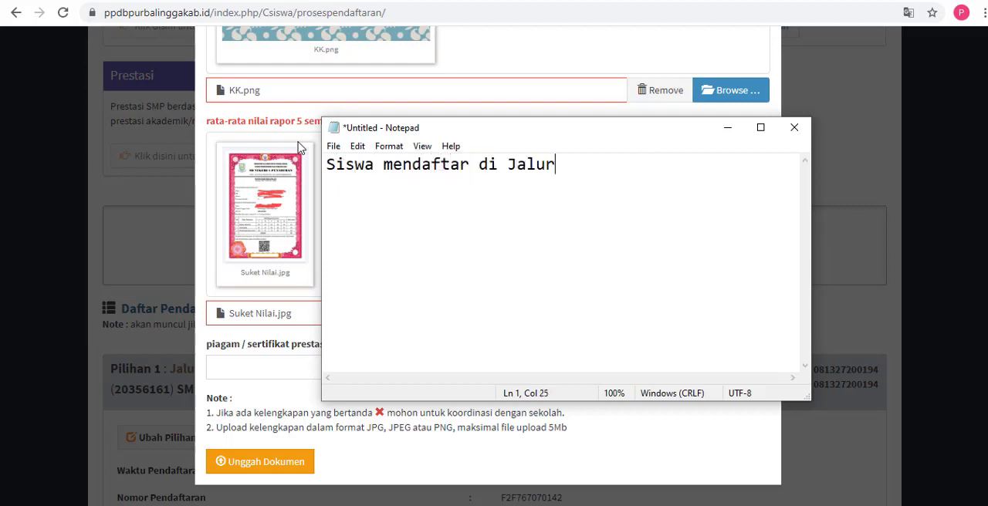
text( Prestasi)
key(Return)
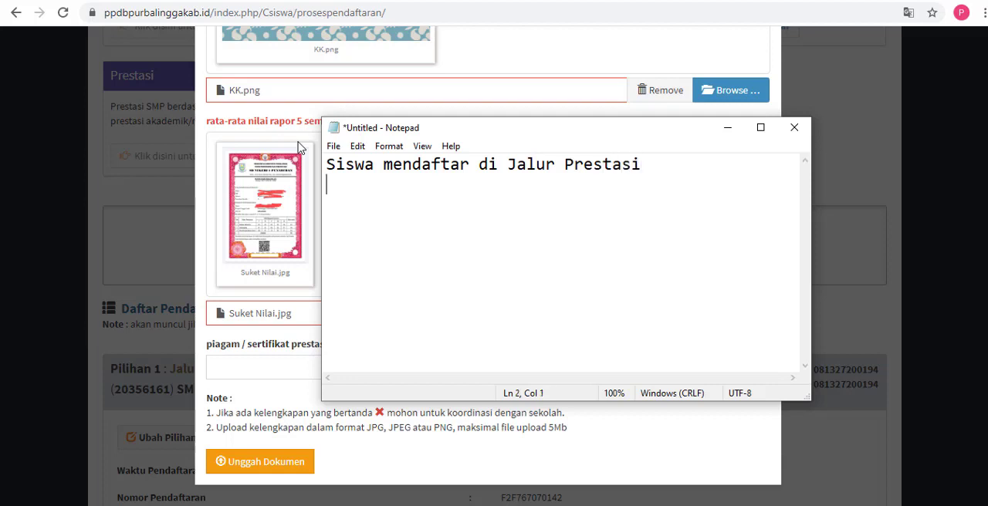
Step: Add "Tidak Memiliki Piagam" as the second line of the note
text(Tidak Memi)
key(BackSpace)
text(mi)
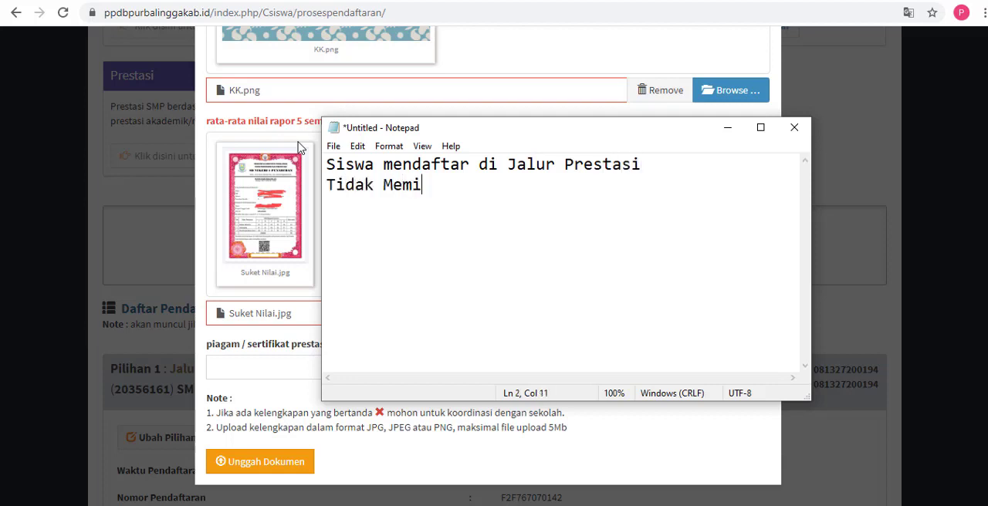
text(liki Piaa)
key(BackSpace)
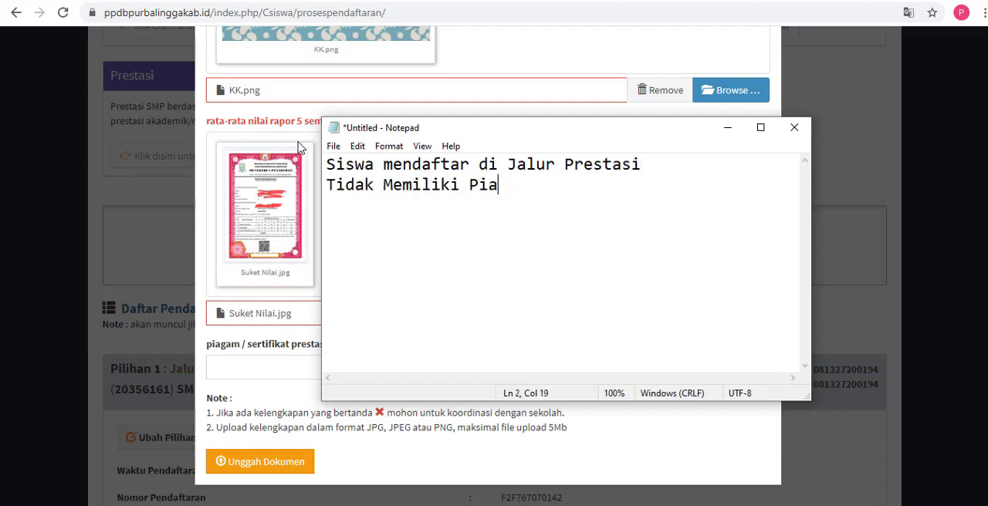
text(h)
key(BackSpace)
text(gam Upload kema)
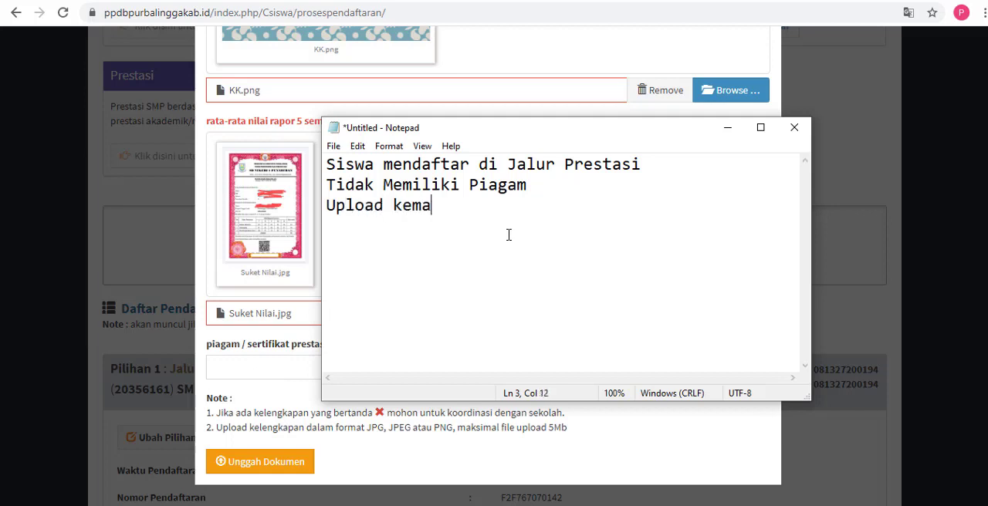
Step: Add two more lines to the note: "Upload kembali Surat Keterangan Nilai" and "di kolom Piagam / sertifikat"
key(BackSpace)
text(bali)
text( Surat Ek)
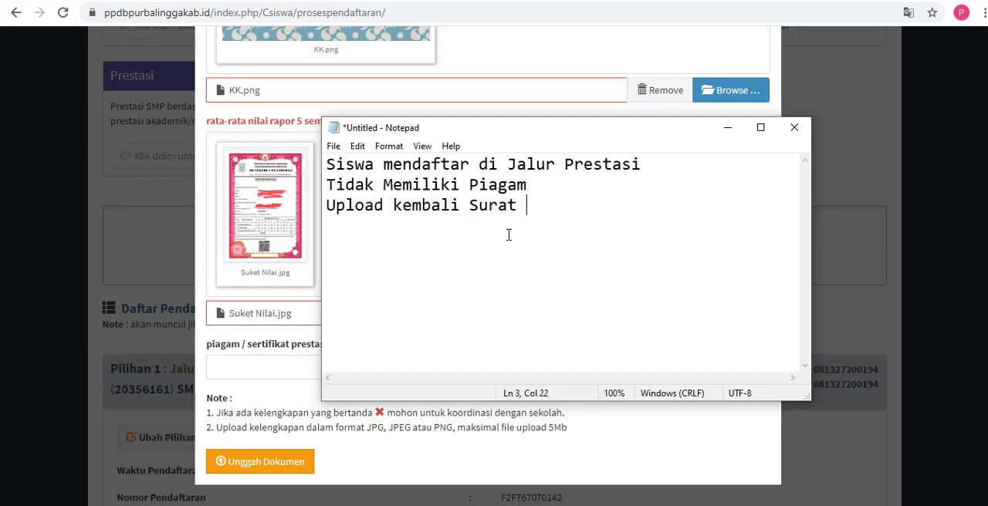
key(BackSpace)
key(BackSpace)
text(Keterangan Nilai)
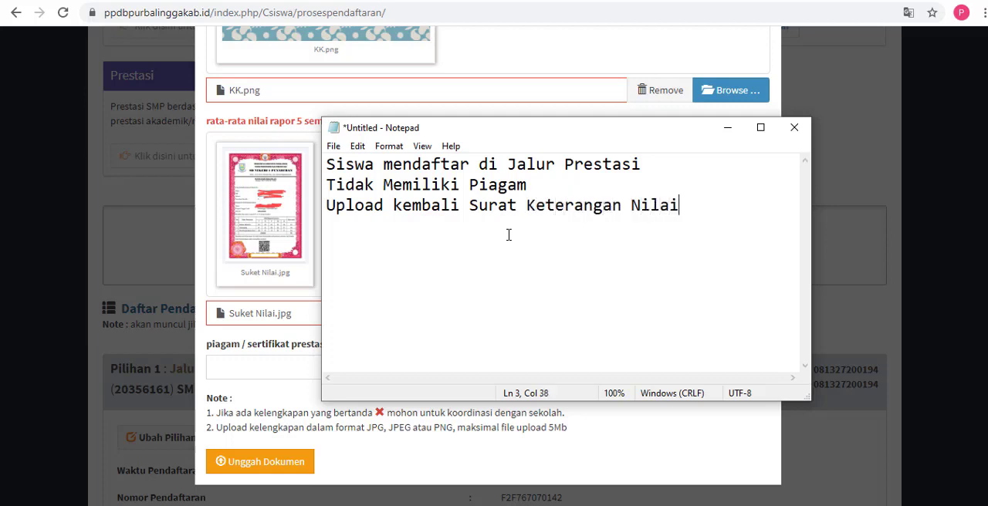
key(Return)
text(di kolom )
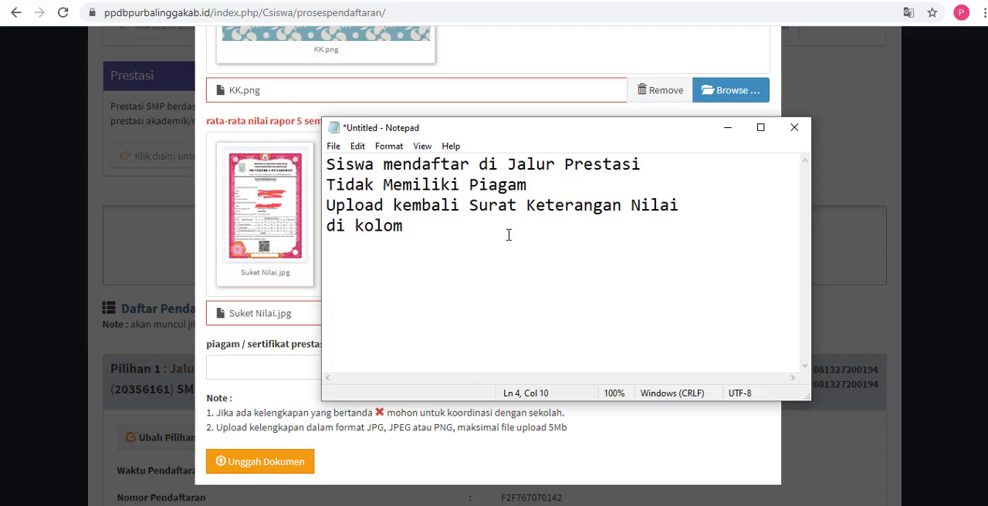
text(Piagam )
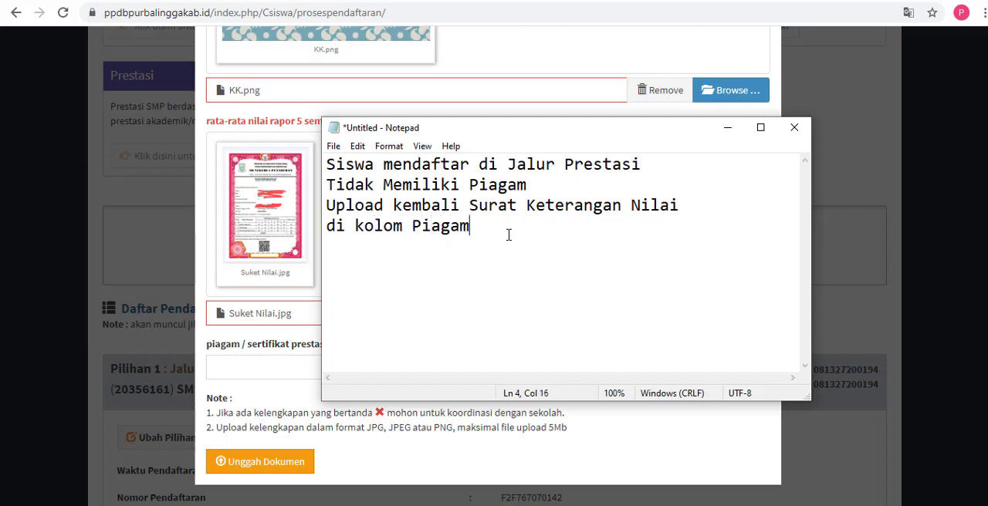
text(/ sertifikat)
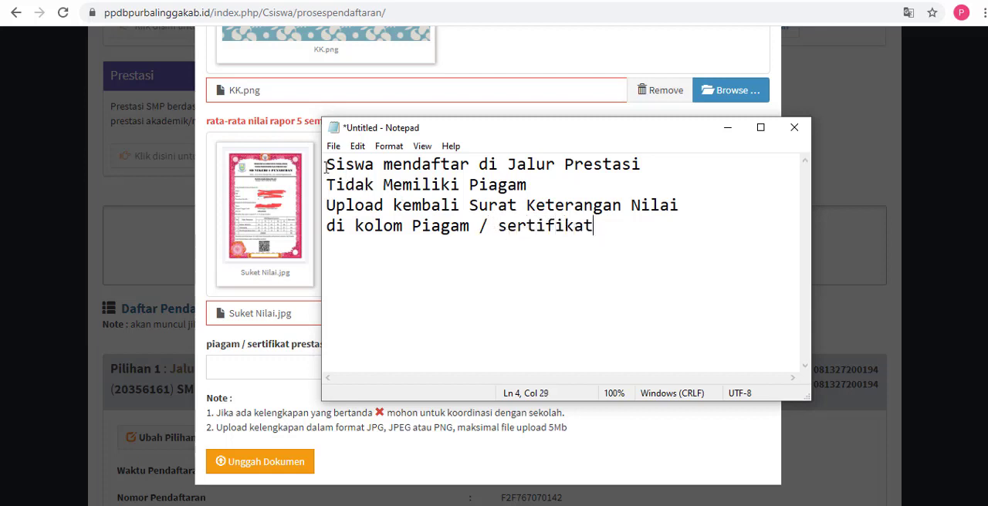
Step: Highlight the whole note, reposition the Notepad window over the upload form, and highlight the first line and "Tidak Memiliki Piagam" in turn
drag(325, 165, 643, 232)
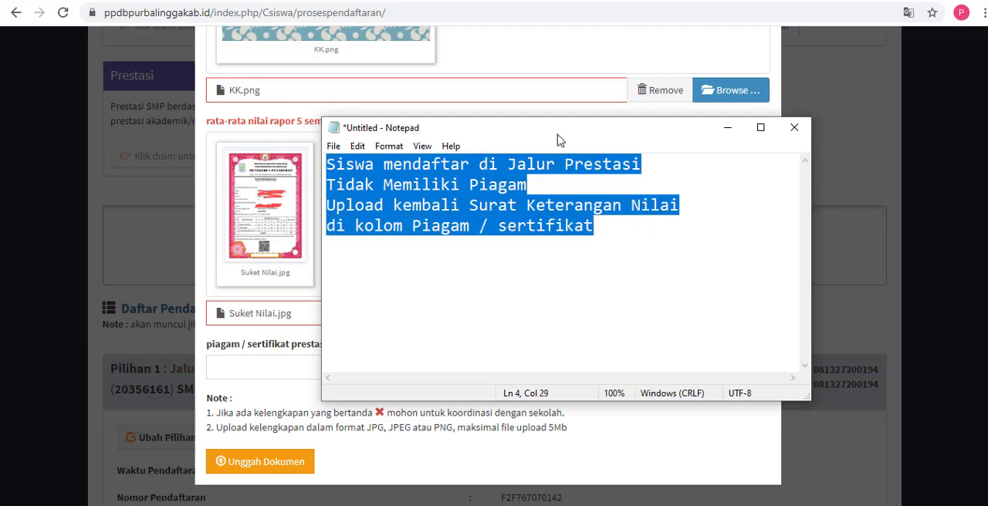
drag(530, 128, 500, 122)
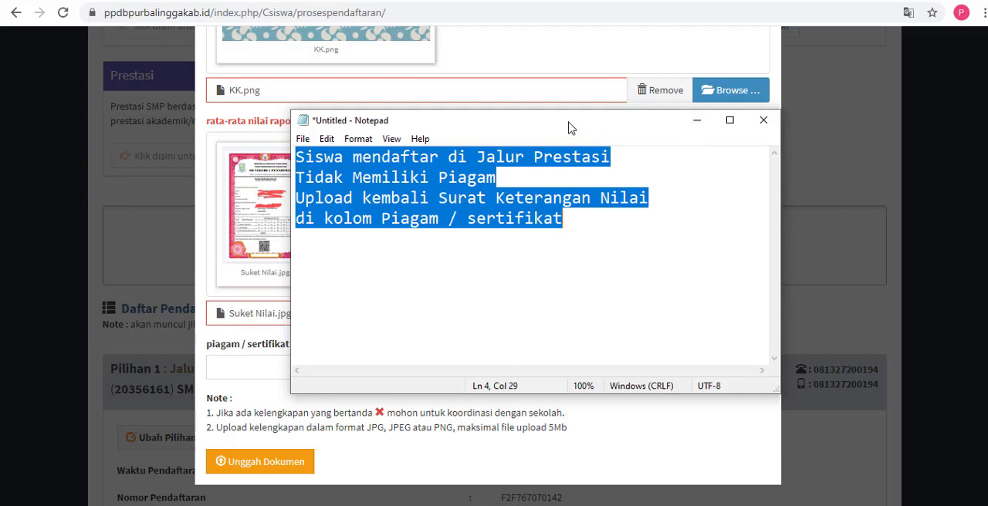
drag(571, 126, 620, 120)
click(567, 151)
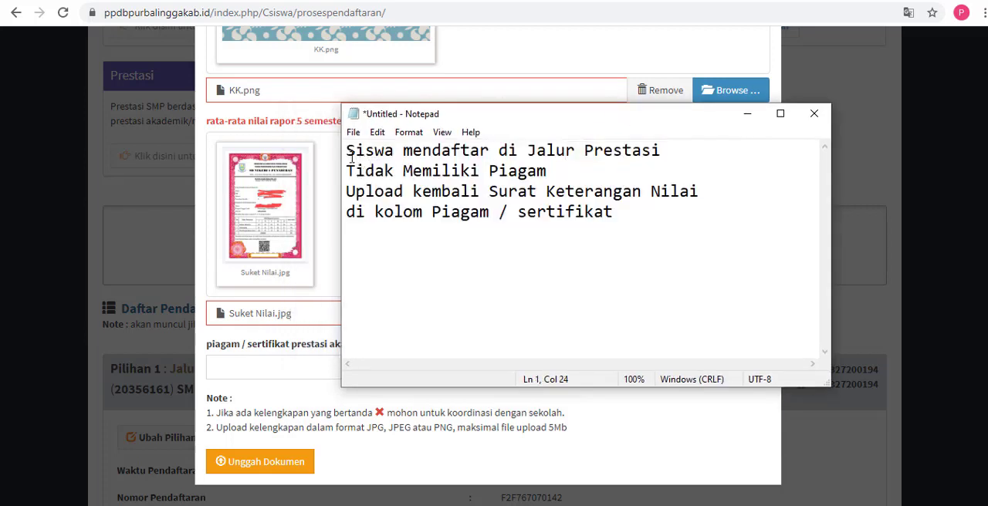
drag(352, 156, 567, 152)
drag(347, 172, 551, 176)
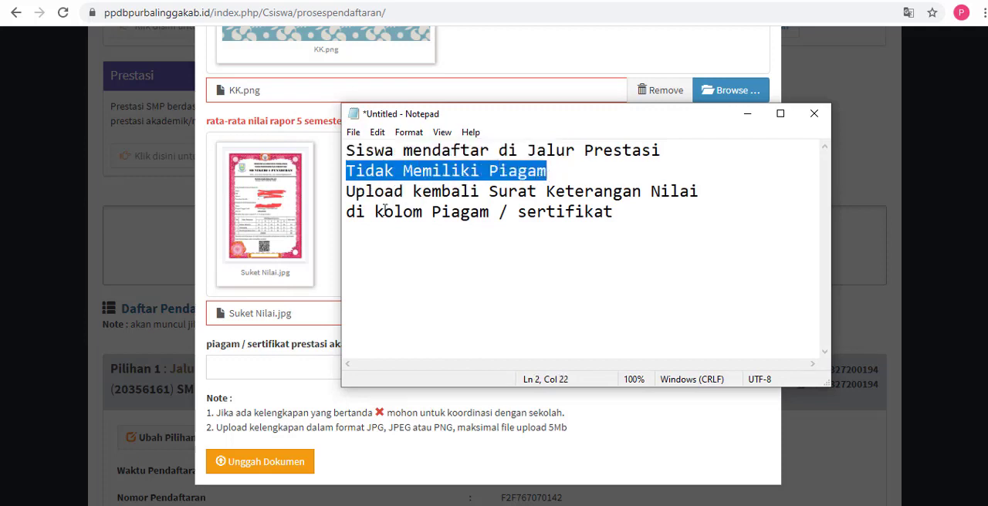
Step: Highlight the note's last two lines and attach Suket Nilai.jpg to the piagam / sertifikat prestasi field of the upload form
drag(349, 192, 702, 213)
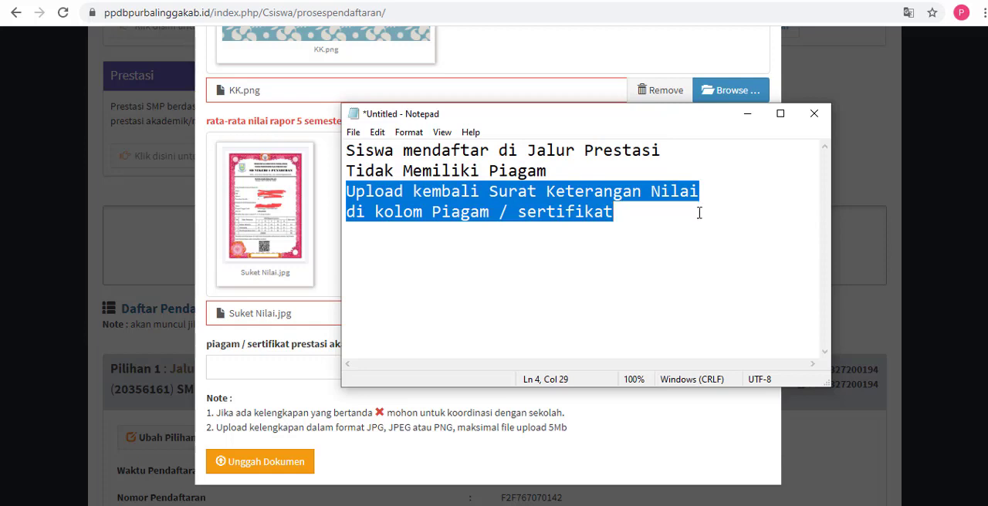
click(264, 374)
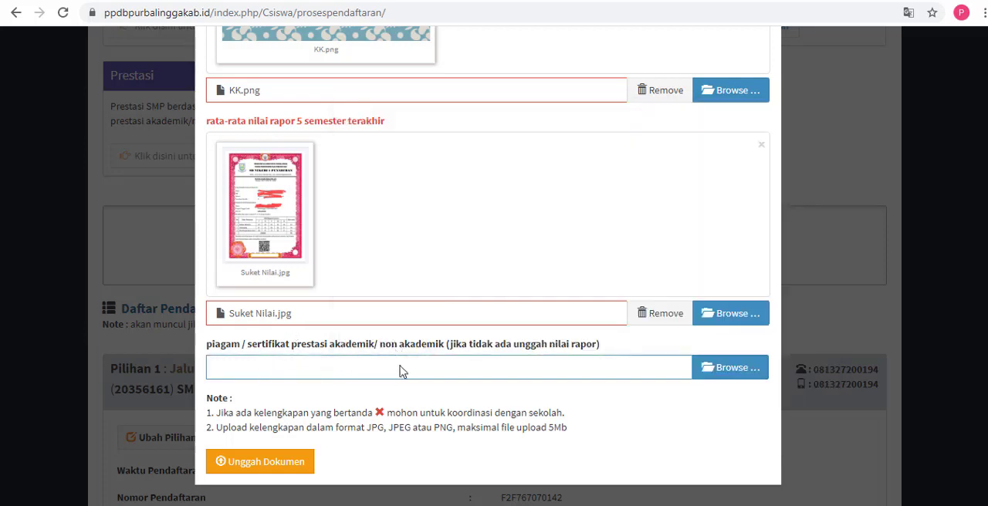
click(712, 371)
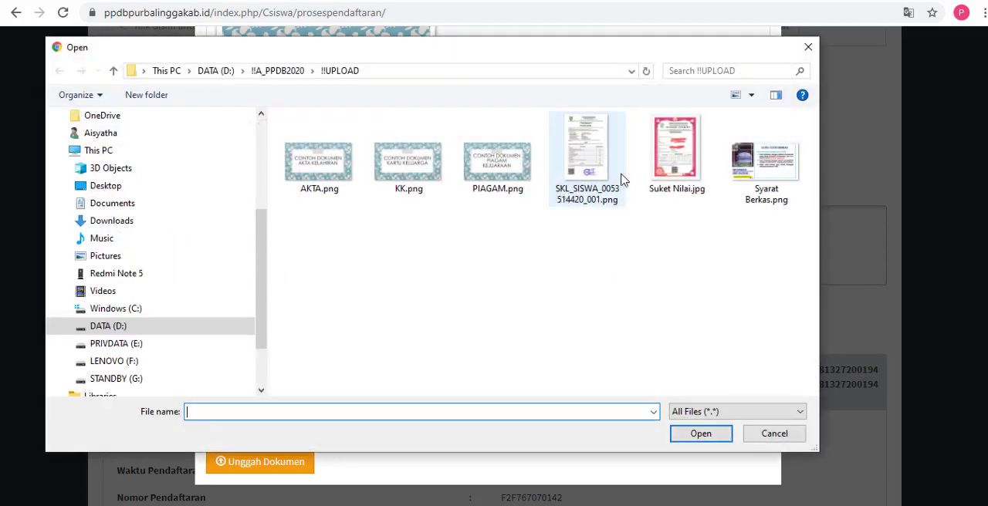
click(667, 167)
click(716, 439)
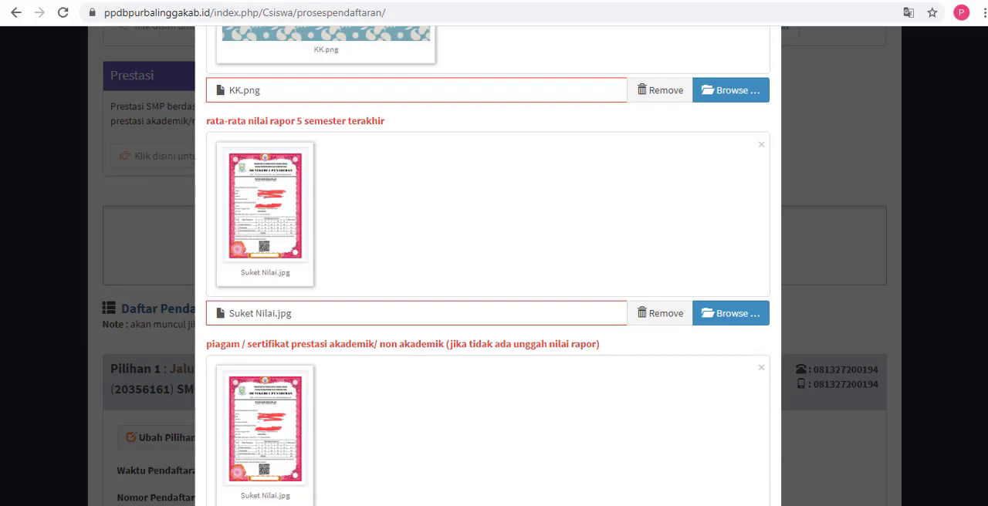
Step: Review all documents attached in the Unggah Dokumen Kelengkapan form, from Ijasah / surat keterangan lulus through piagam / sertifikat prestasi
scroll(981, 265, up, 4)
scroll(981, 265, down, 6)
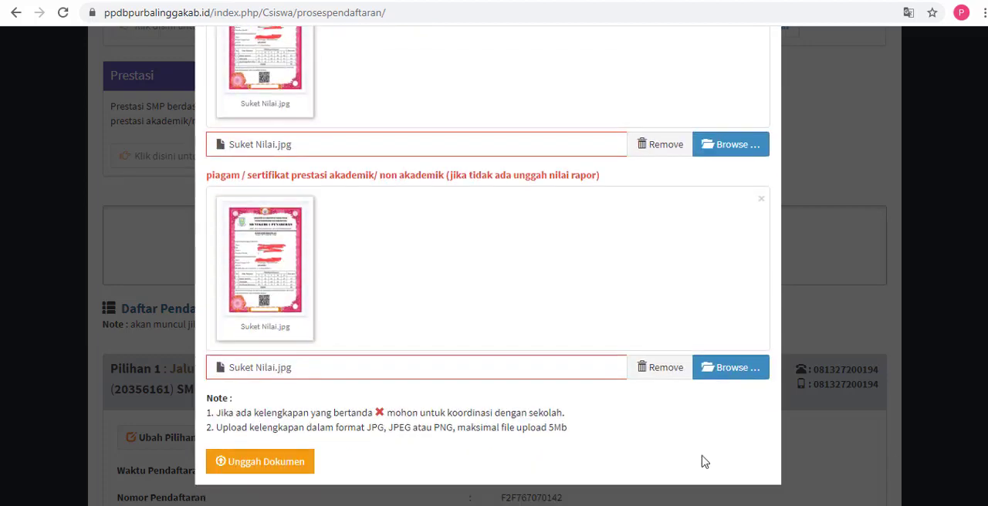
click(231, 464)
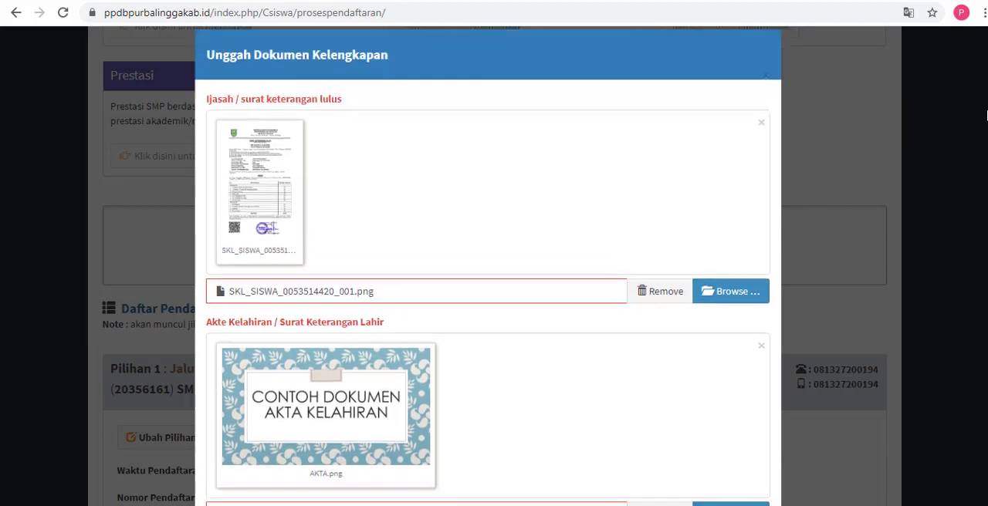
scroll(986, 115, down, 1)
scroll(987, 124, down, 1)
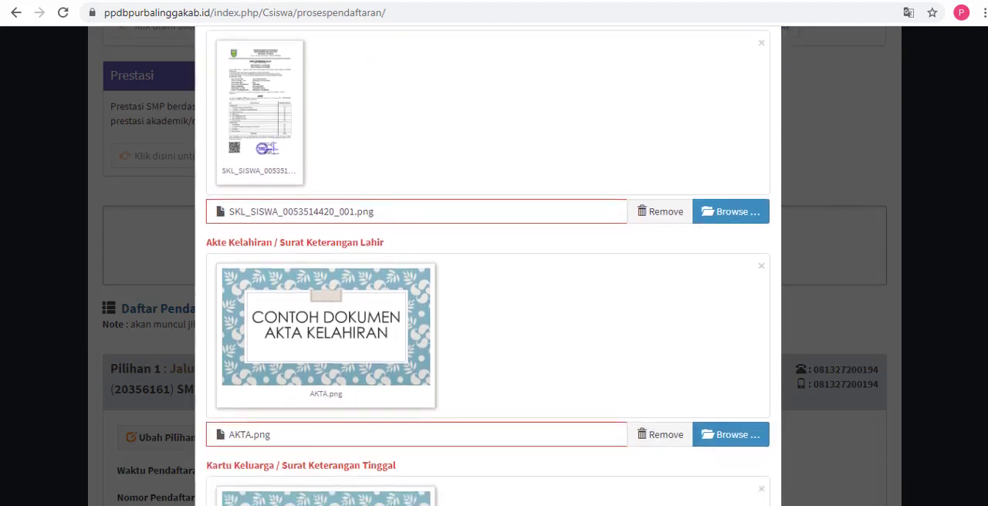
scroll(488, 265, down, 4)
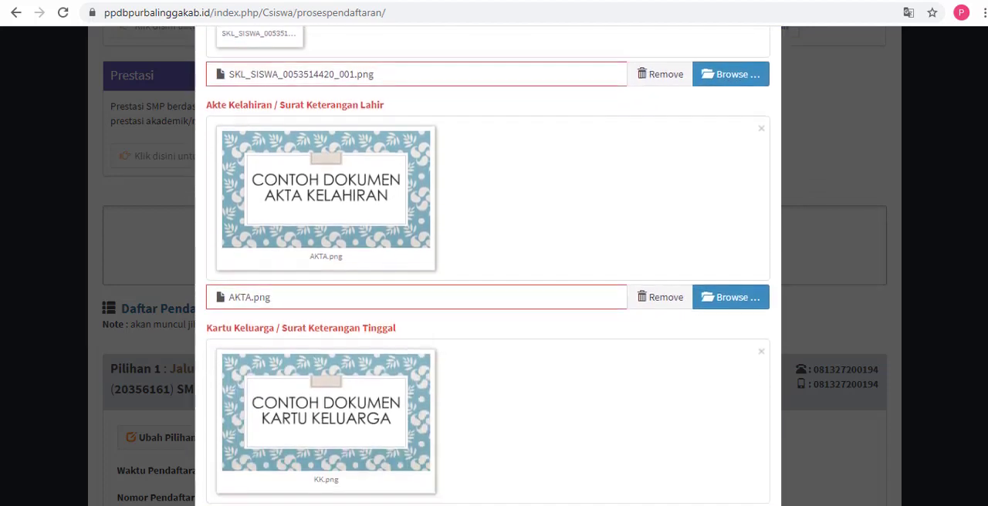
scroll(488, 266, down, 4)
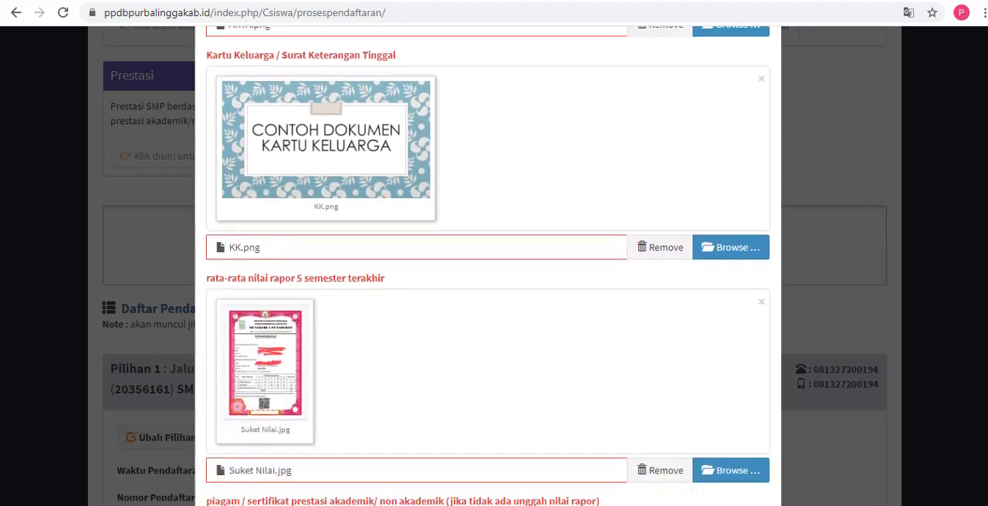
scroll(488, 265, down, 2)
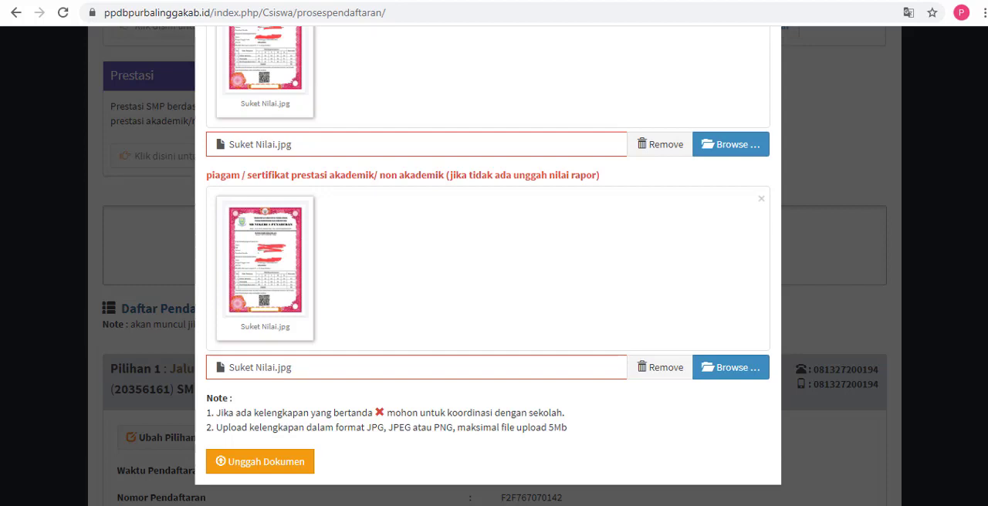
Step: Check the attached documents, remove the rata-rata nilai rapor 5 semester terakhir file and attach Suket Nilai.jpg to that field again
scroll(983, 182, up, 10)
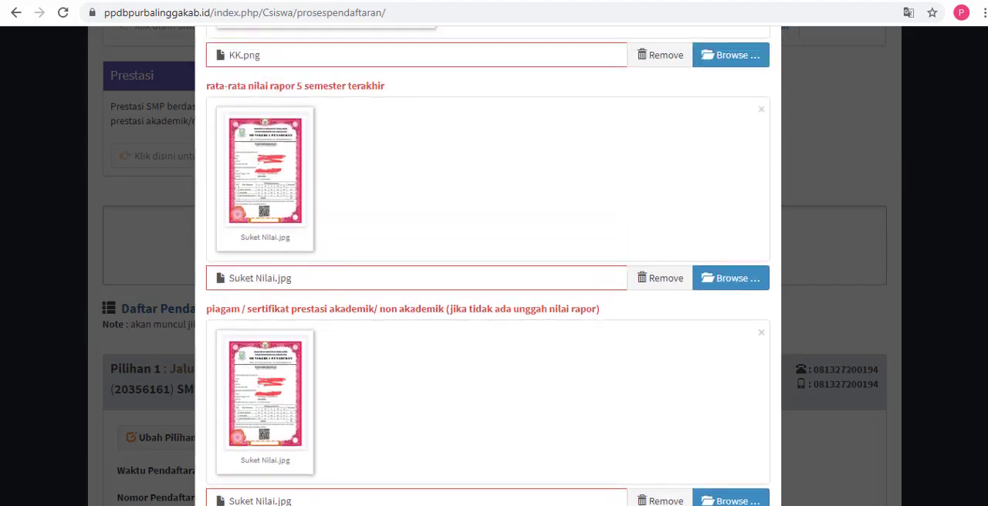
scroll(972, 144, up, 2)
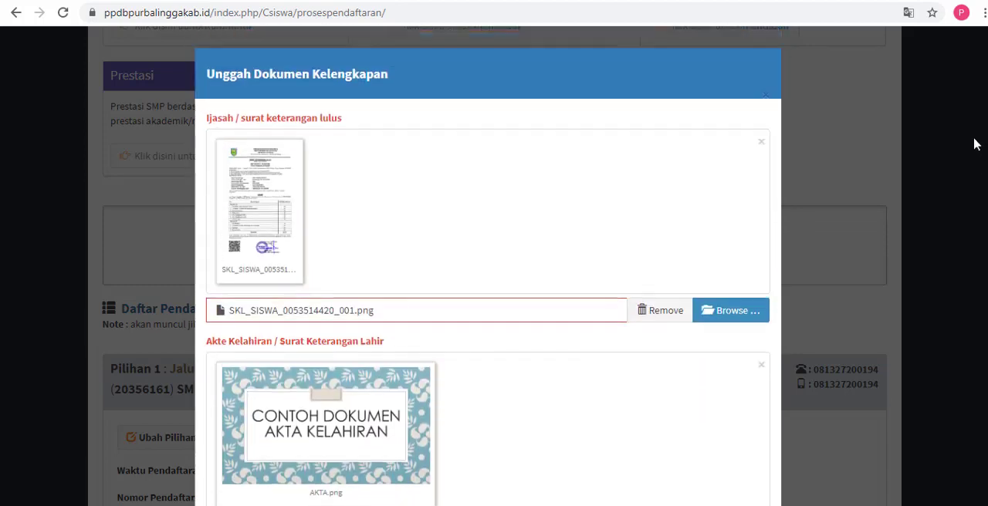
scroll(973, 143, down, 7)
scroll(488, 265, down, 3)
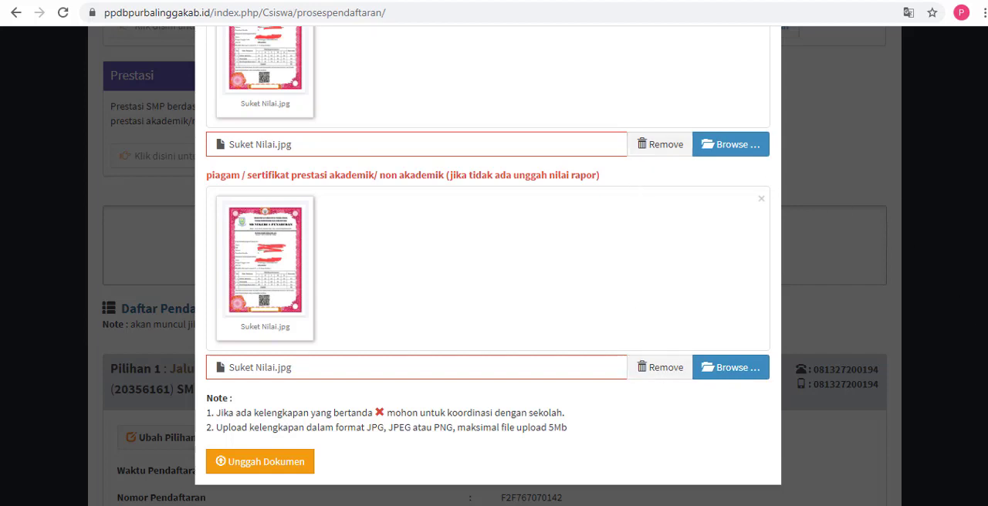
scroll(984, 289, up, 3)
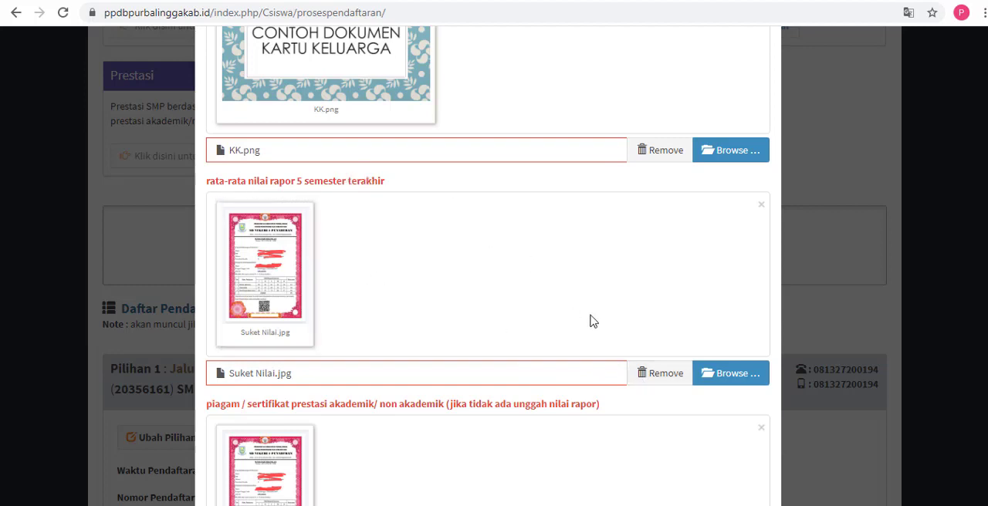
click(657, 378)
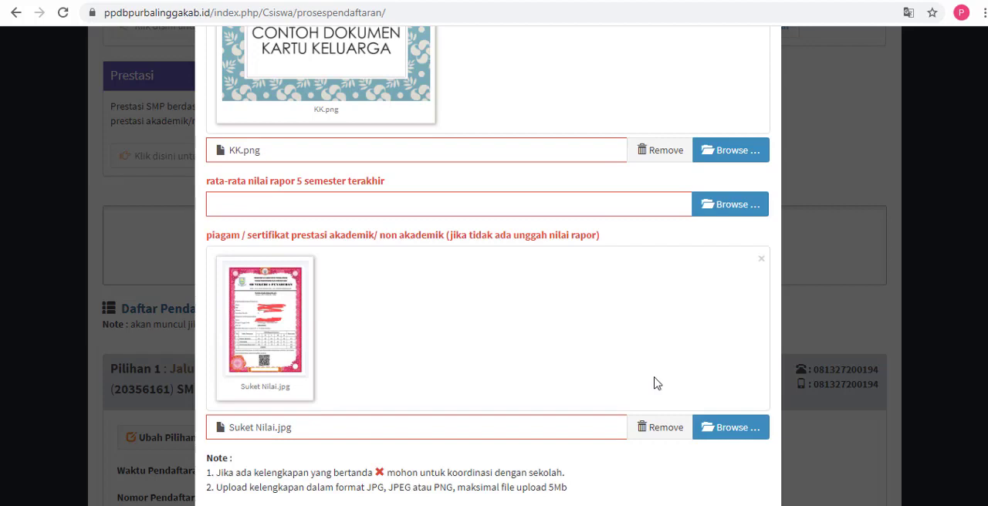
click(720, 210)
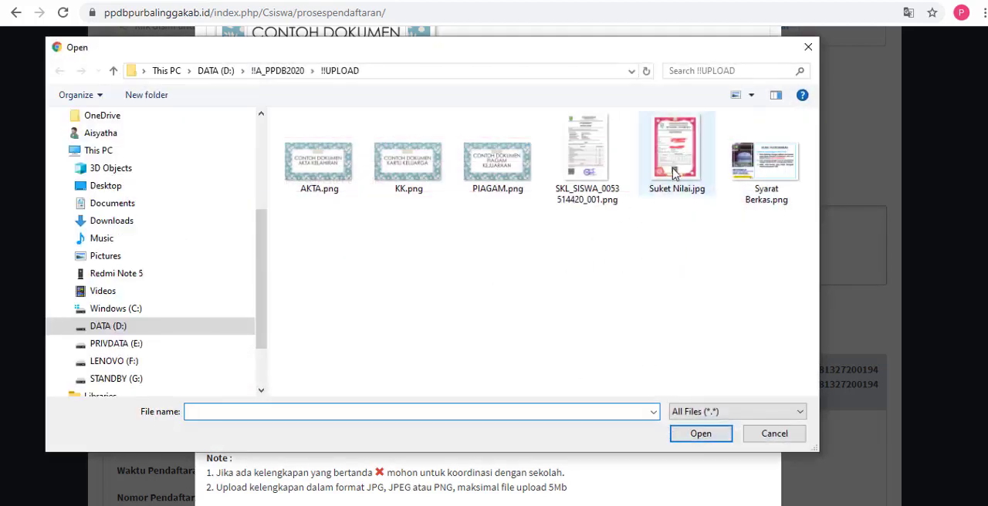
click(653, 199)
click(705, 437)
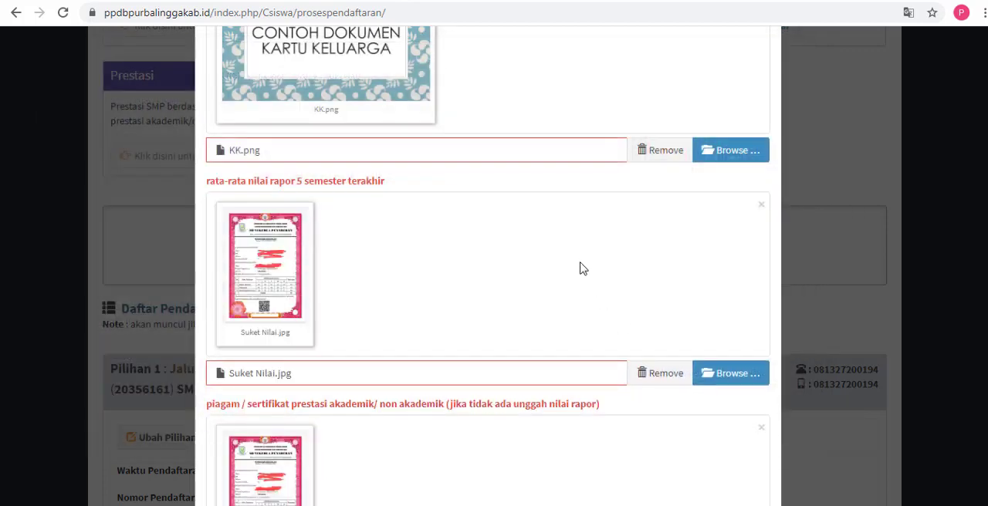
Step: Submit all attached documents with Unggah Dokumen and highlight the upload status message on the registration page
scroll(581, 268, down, 3)
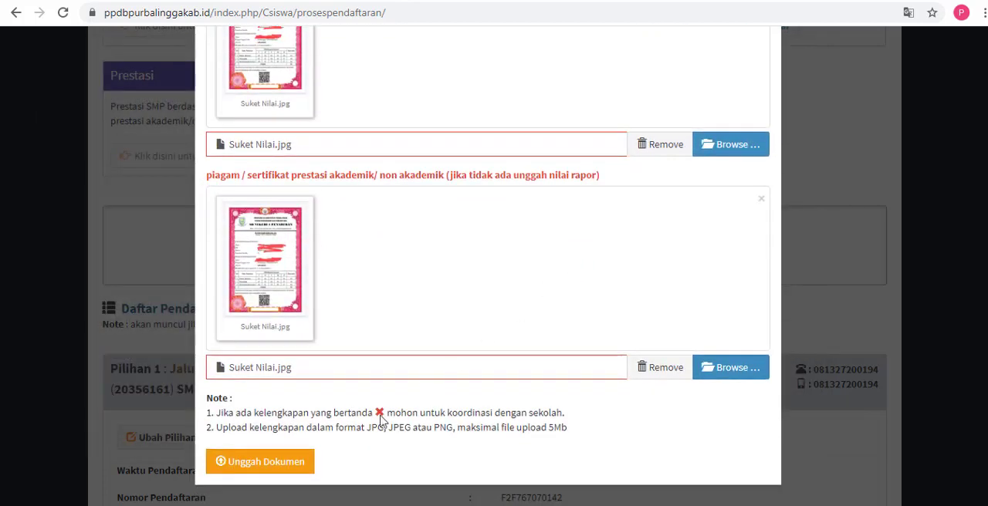
click(308, 462)
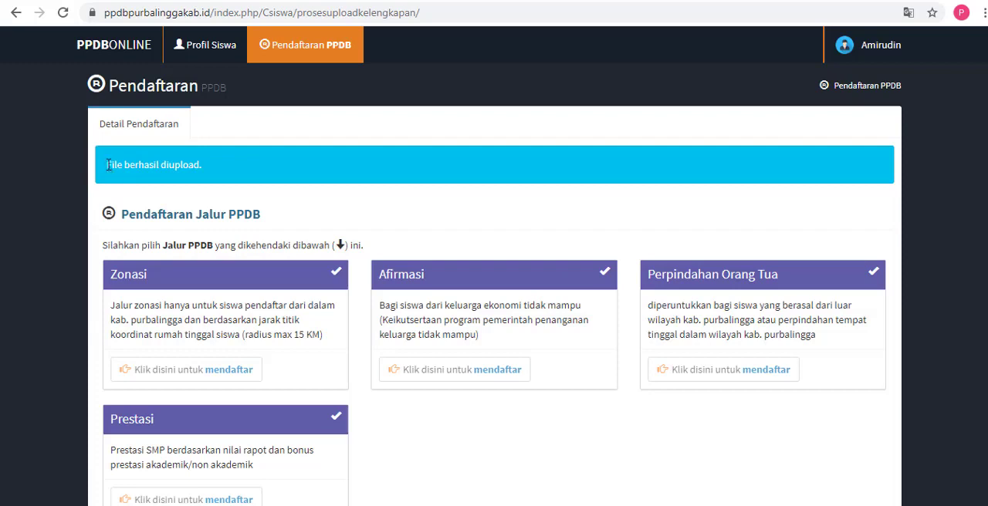
drag(109, 164, 191, 166)
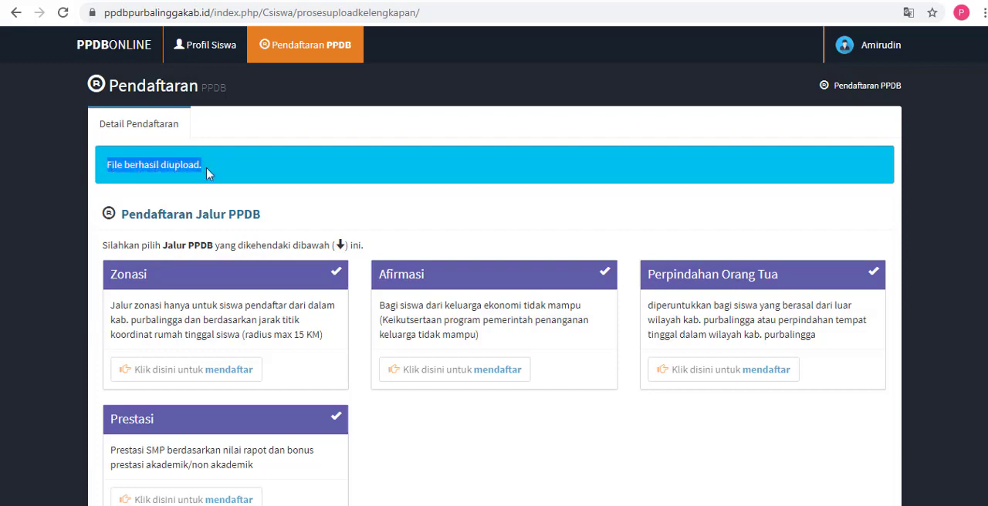
Step: Review the uploaded files and scores of both school choices and highlight the Jalur Zonasi label of Pilihan 1
scroll(494, 308, down, 5)
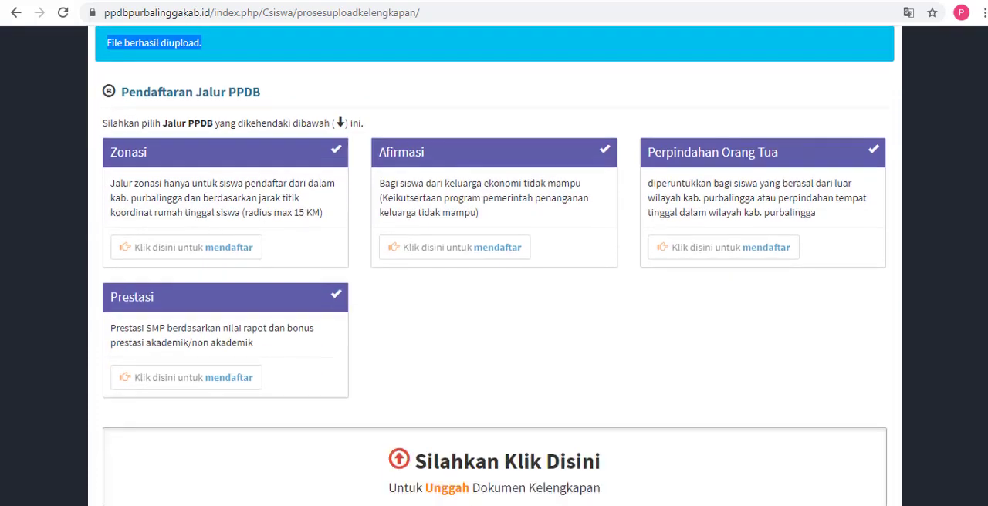
scroll(494, 309, down, 4)
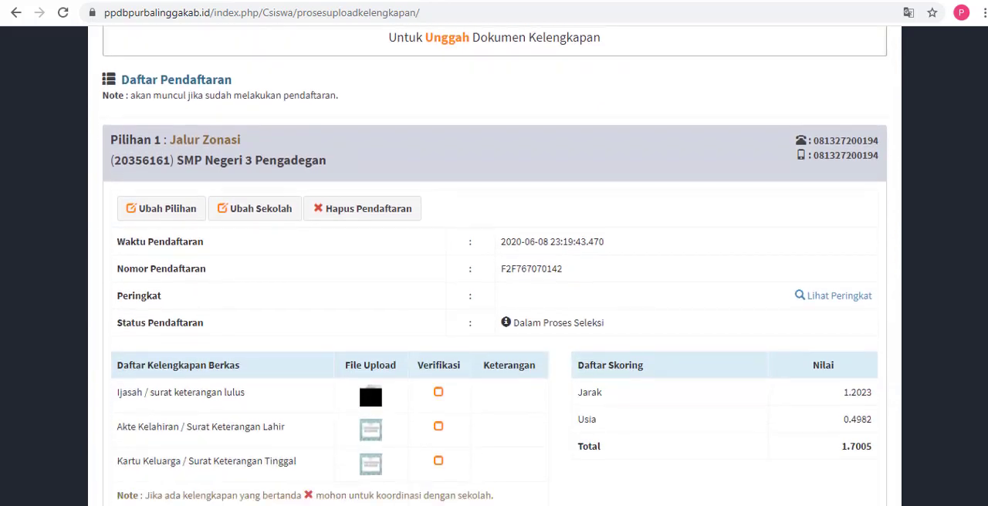
scroll(494, 309, down, 4)
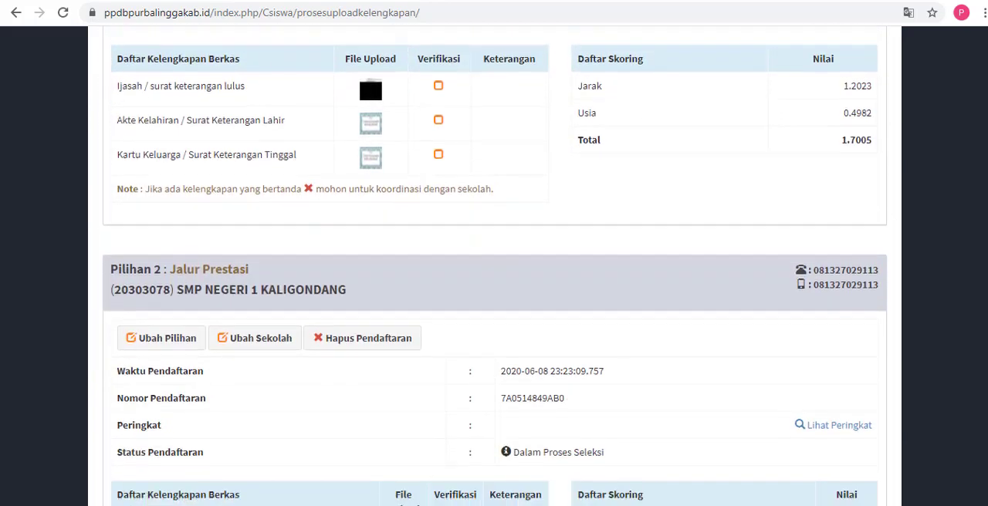
scroll(400, 266, down, 2)
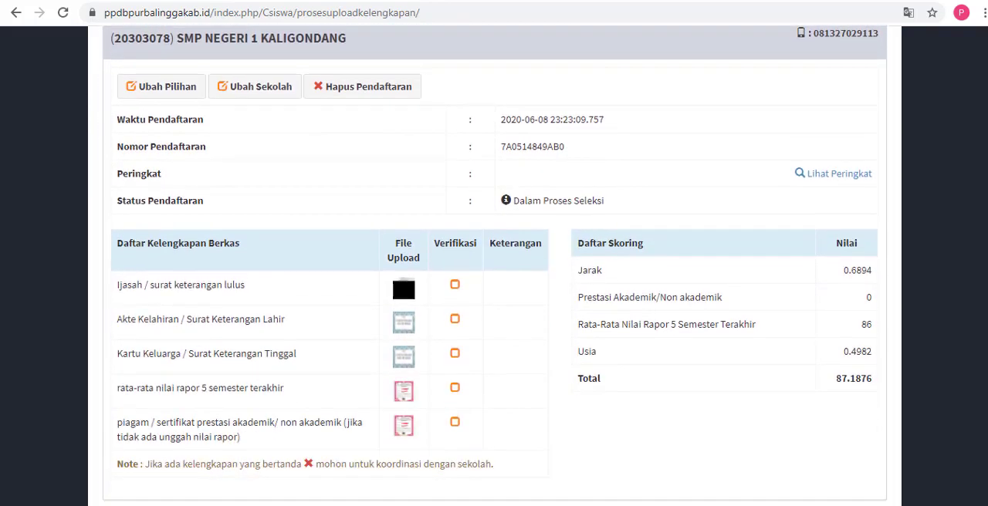
scroll(401, 267, up, 2)
scroll(908, 277, up, 3)
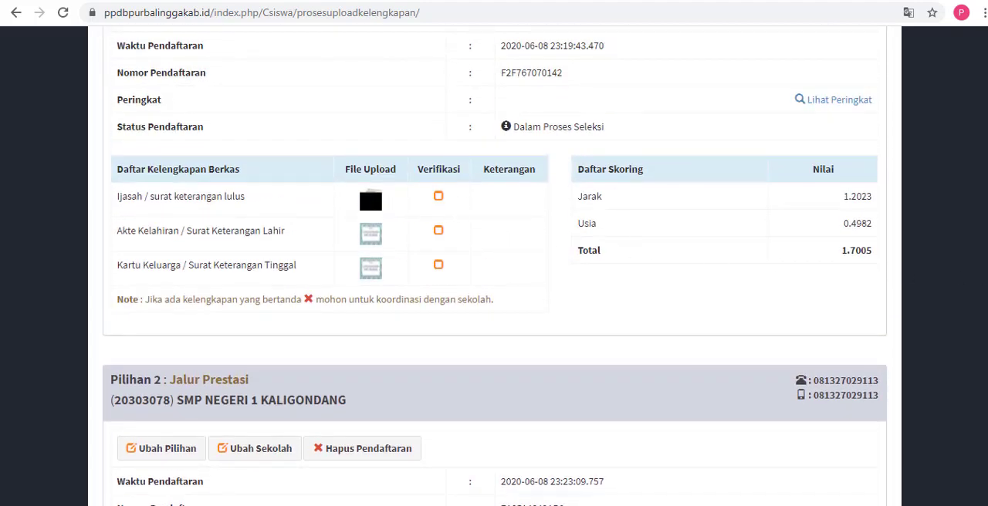
scroll(430, 206, up, 2)
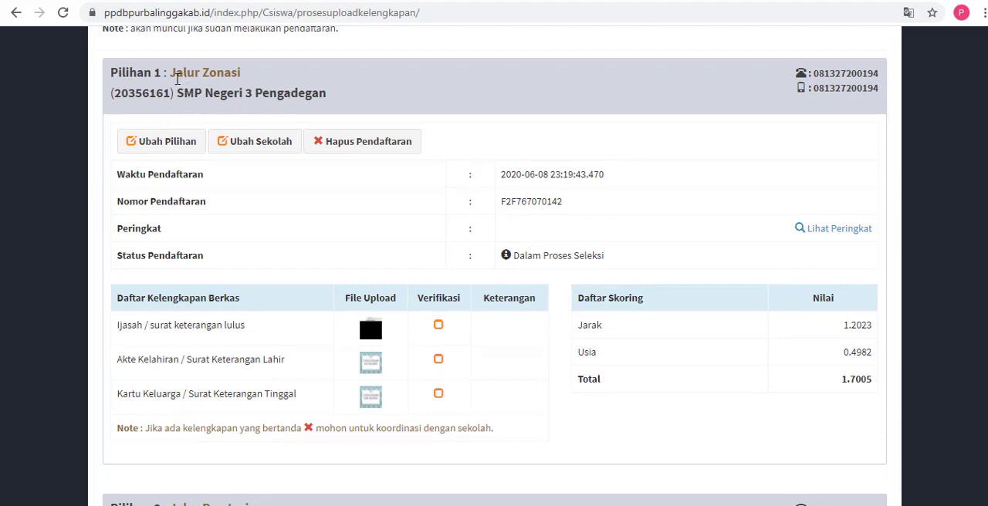
drag(170, 77, 239, 75)
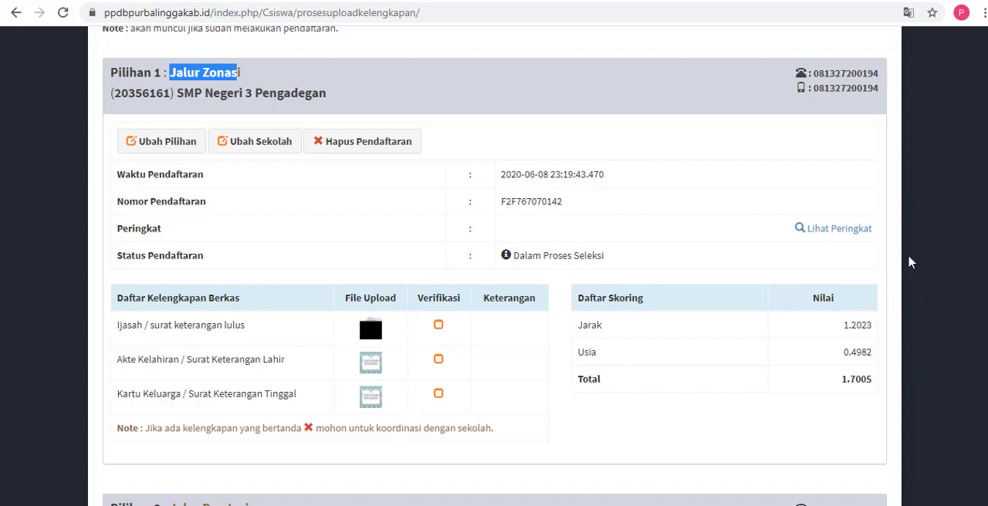
Step: Examine the Pilihan 2 Jalur Prestasi file list, highlighting its rapor 5 semester terakhir entry and its piagam / sertifikat prestasi entry
scroll(909, 263, down, 7)
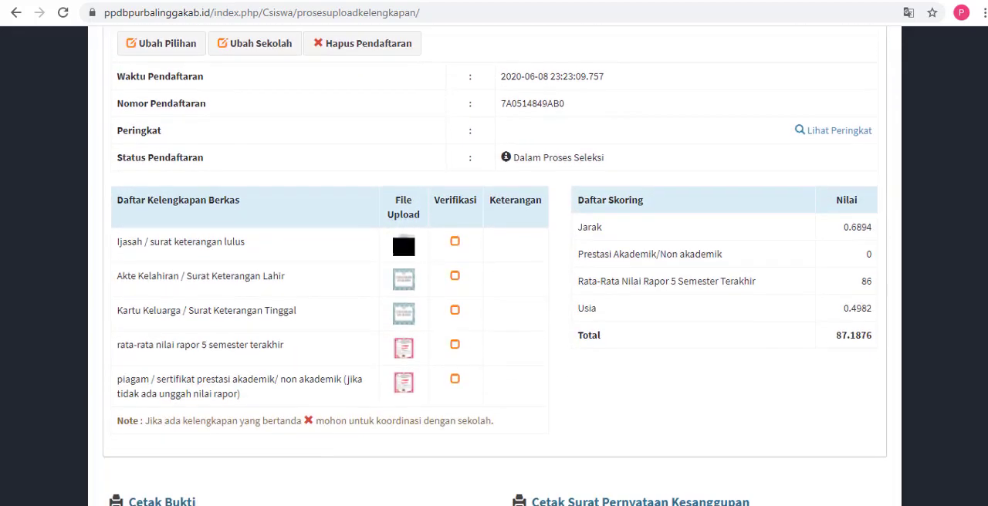
scroll(494, 266, down, 1)
scroll(494, 267, up, 2)
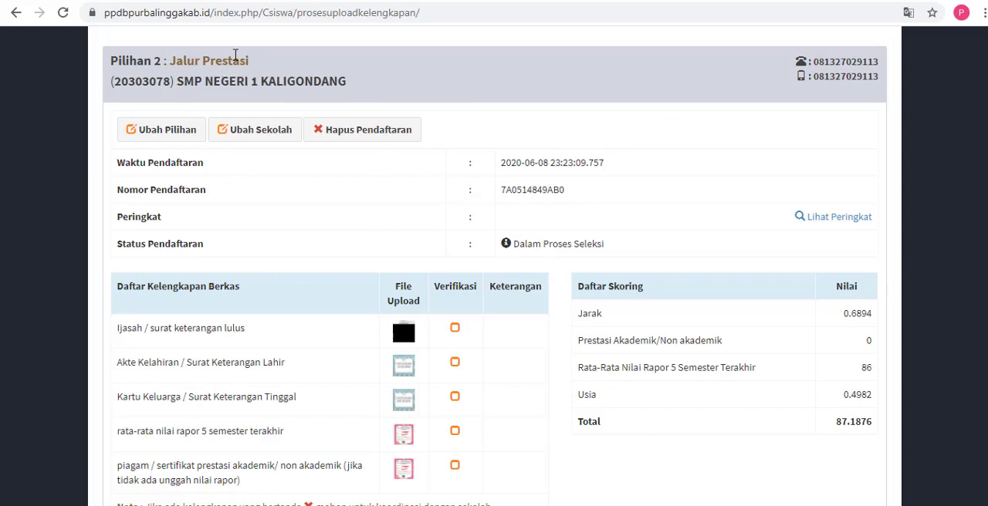
scroll(494, 271, down, 1)
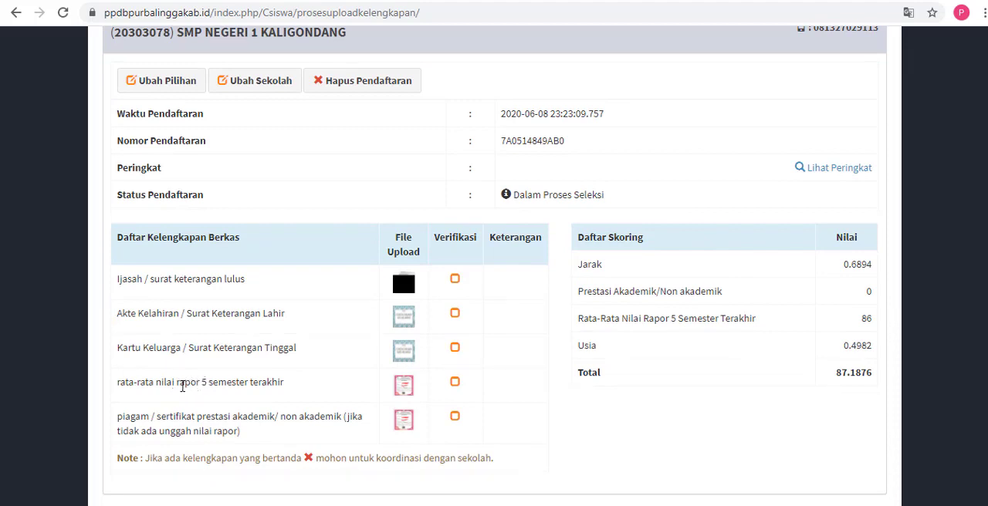
drag(181, 386, 300, 391)
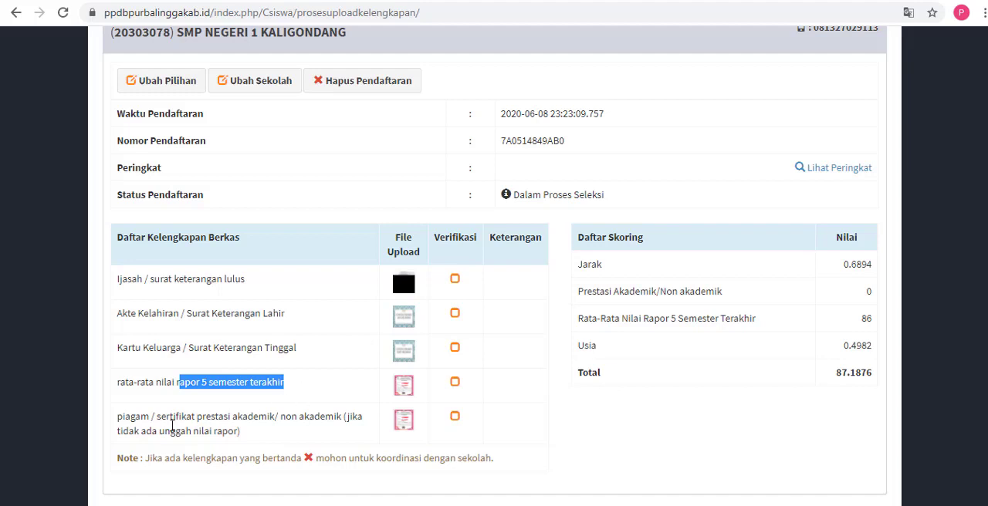
drag(173, 417, 308, 435)
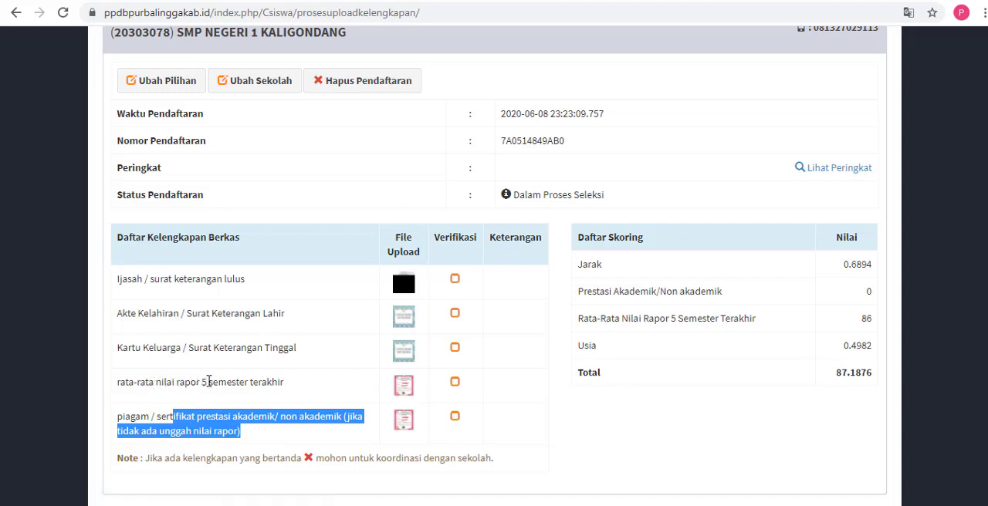
Step: Recheck both choices, open the printable registration proof via Cetak Bukti, read it through and return to the registration page
scroll(494, 308, down, 1)
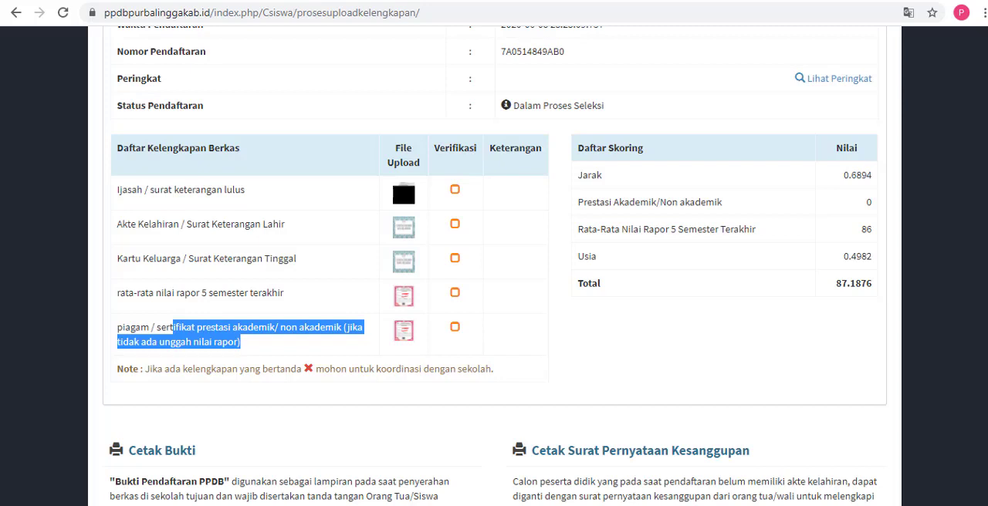
scroll(494, 266, up, 2)
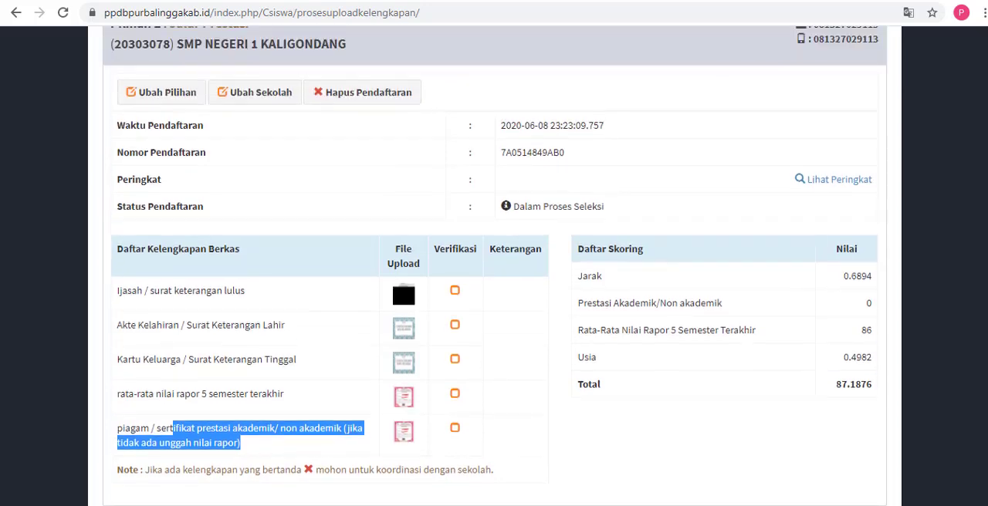
scroll(979, 292, up, 8)
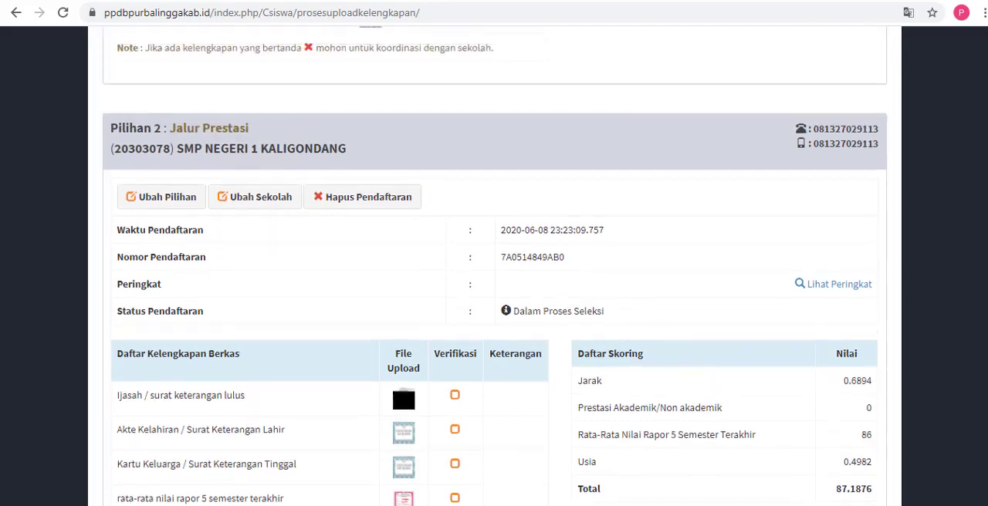
scroll(856, 253, up, 8)
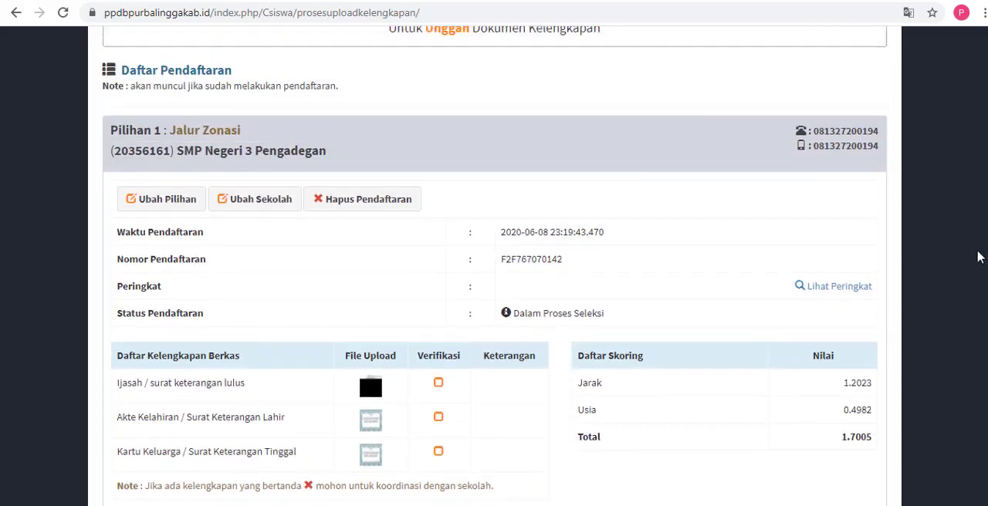
scroll(855, 253, down, 10)
scroll(966, 404, down, 8)
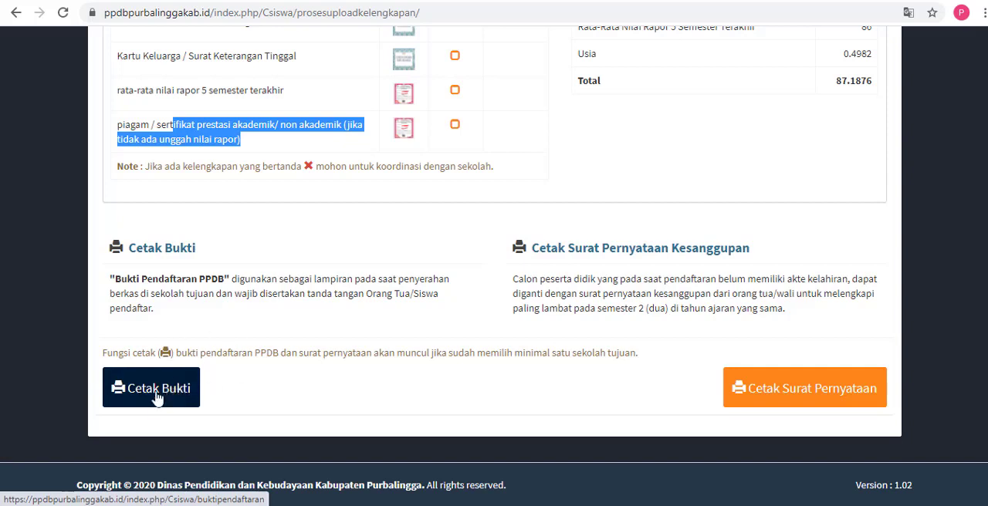
click(165, 396)
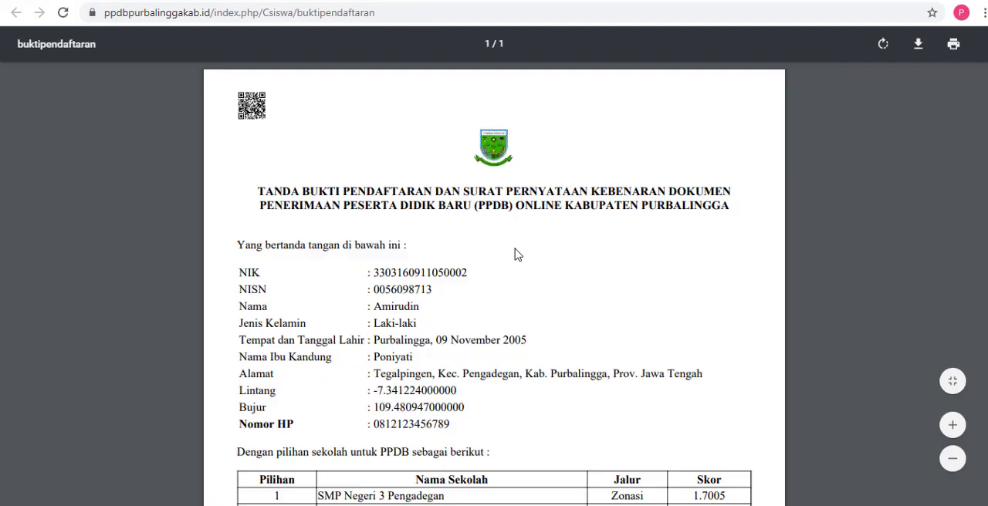
scroll(598, 234, down, 5)
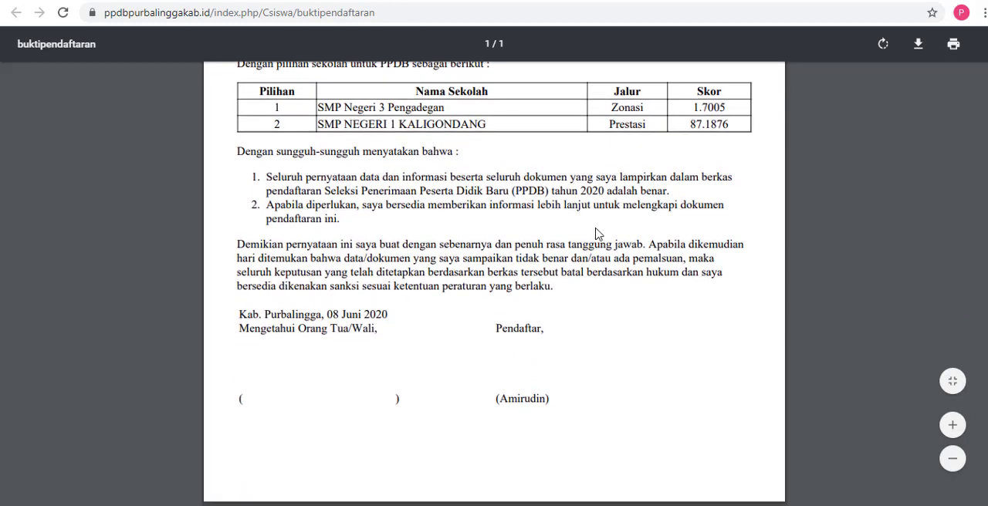
scroll(598, 234, up, 5)
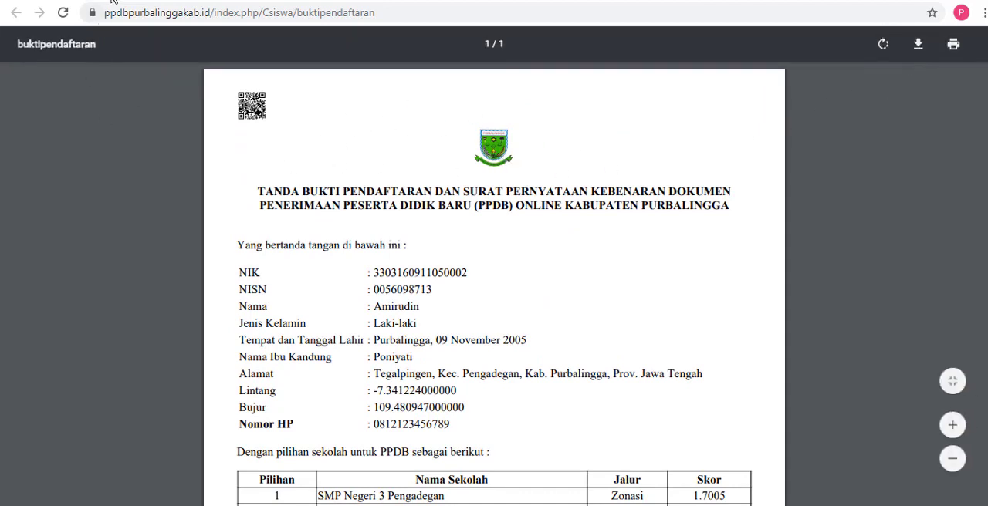
click(77, 1)
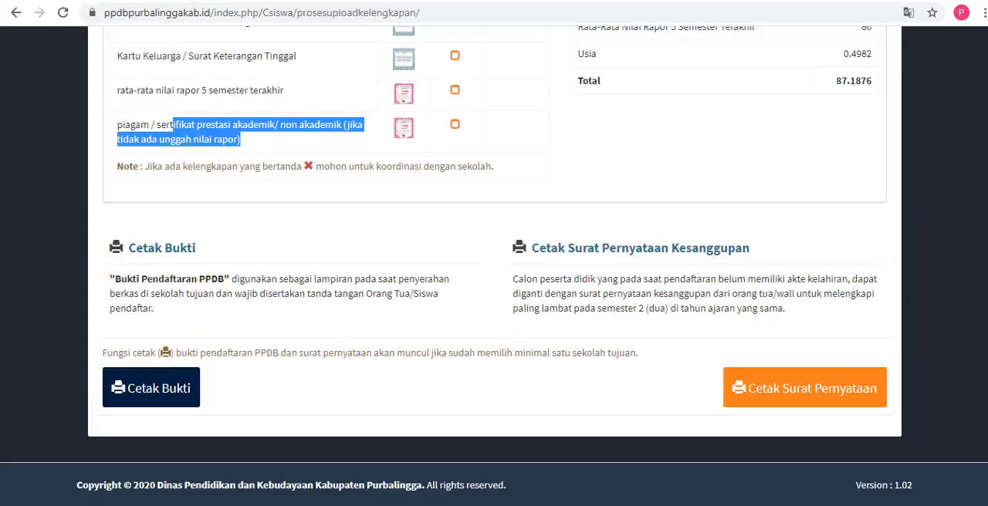
Step: Log out of the student account from the Pendaftaran PPDB page
scroll(977, 301, up, 10)
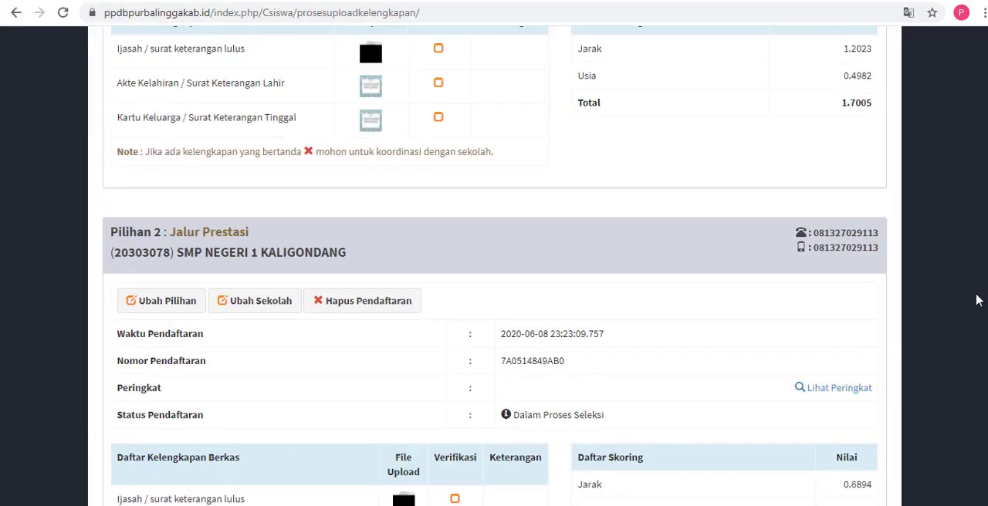
scroll(977, 301, up, 10)
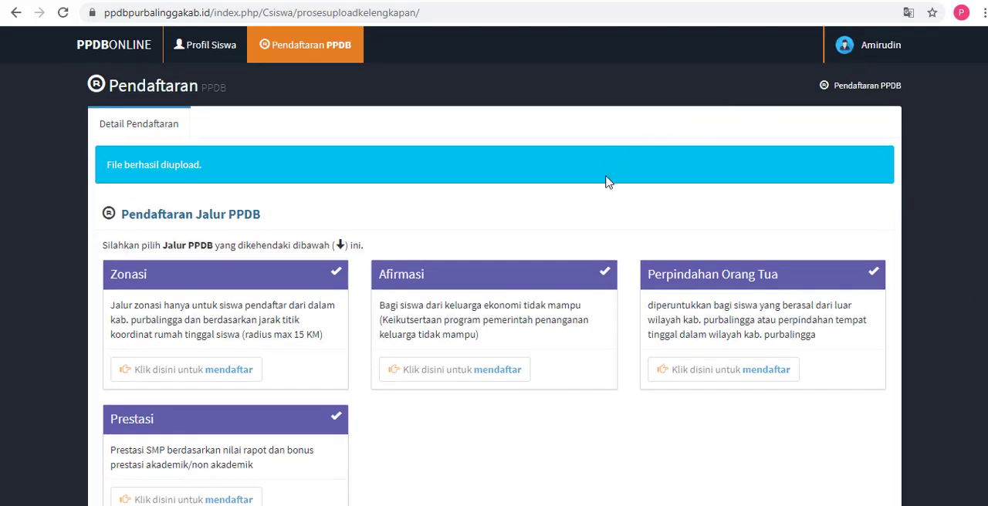
click(871, 47)
click(879, 213)
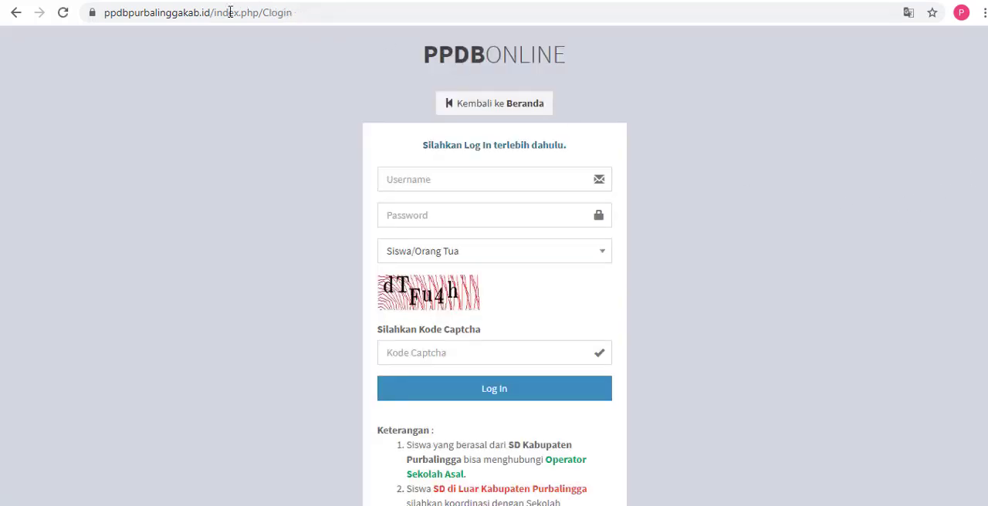
Step: Go to the PPDB homepage at ppdbpurbalinggakab.id and dismiss the Pengumuman announcement
drag(218, 12, 322, 21)
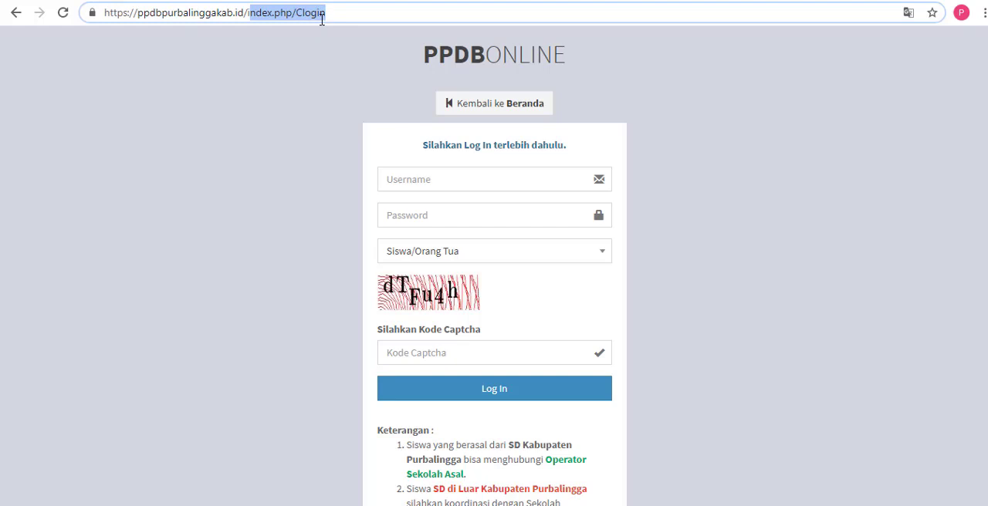
text(i)
key(BackSpace)
key(BackSpace)
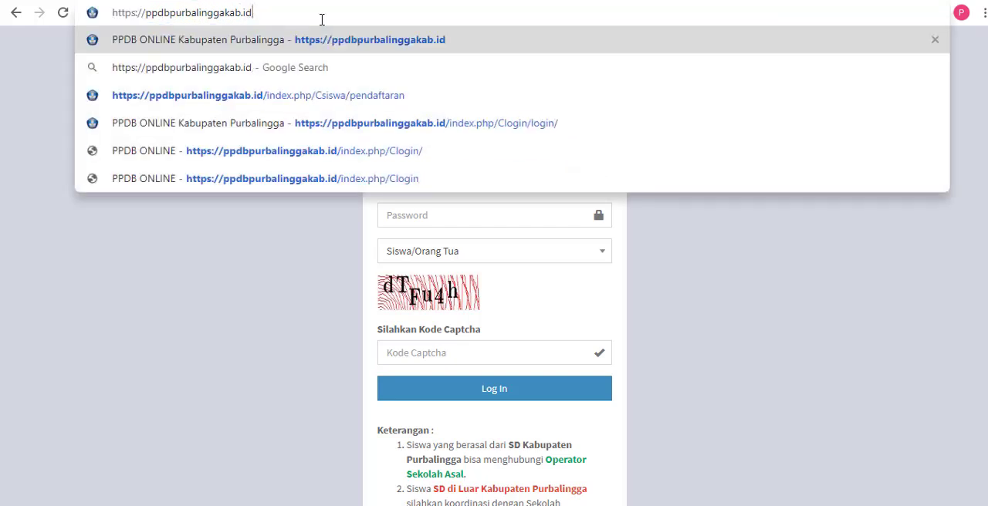
key(Return)
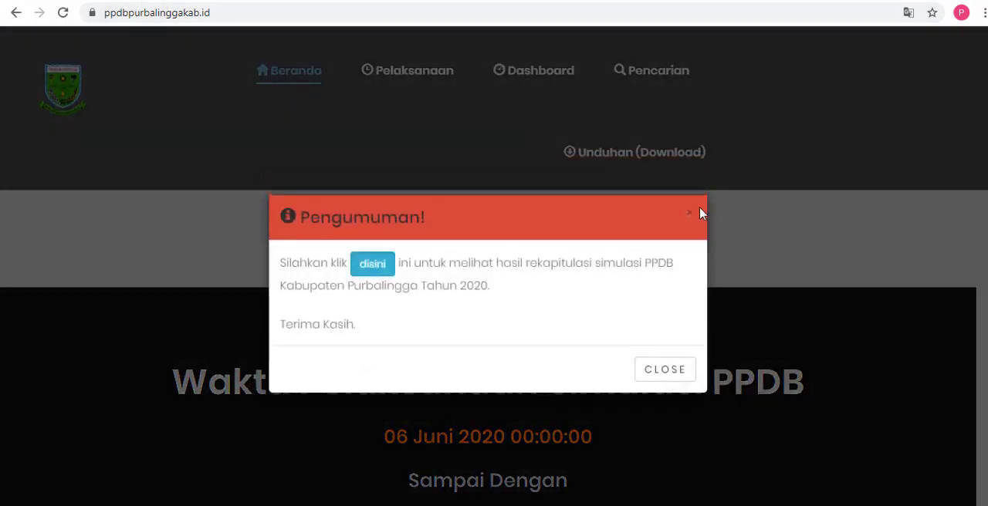
click(691, 216)
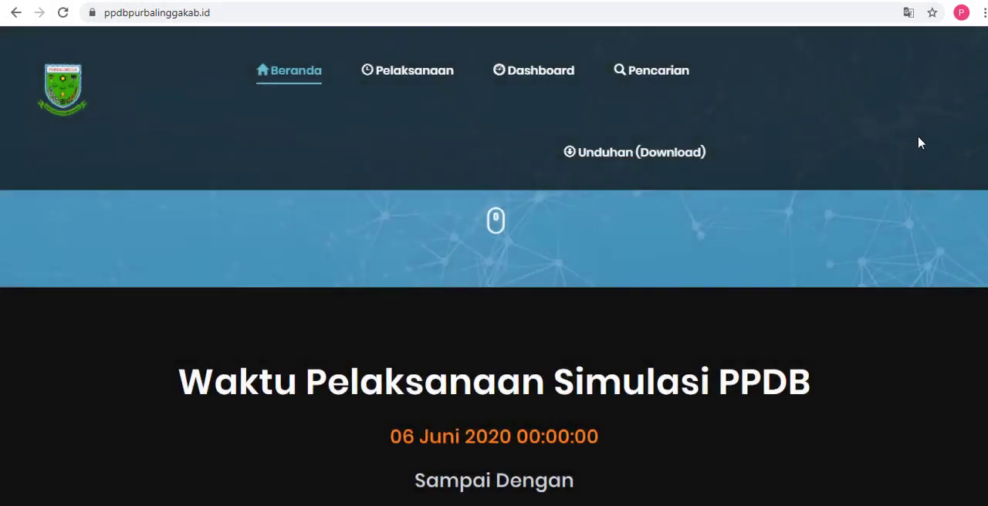
Step: Look over the Jadwal Pelaksanaan schedule on the homepage, return to its start and highlight the site address
scroll(957, 132, down, 4)
scroll(984, 119, down, 15)
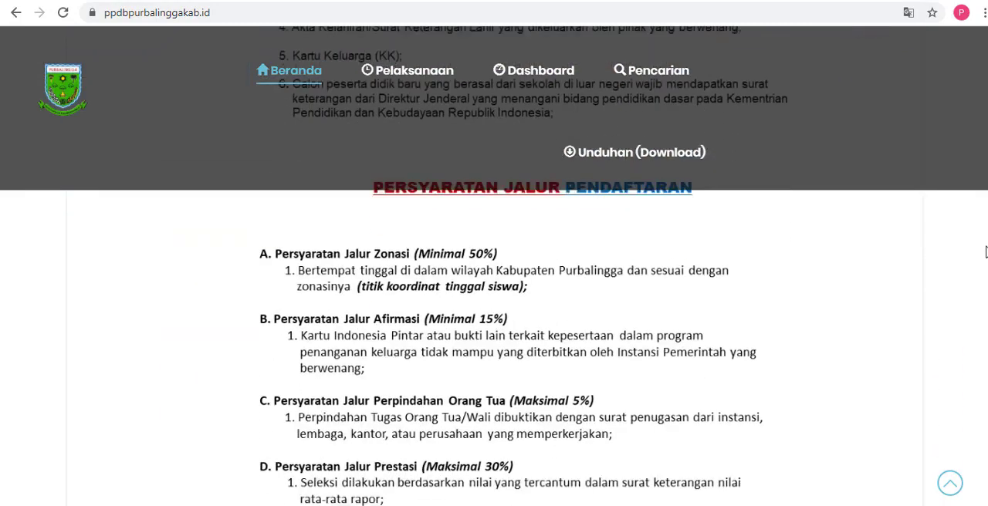
drag(986, 252, 987, 82)
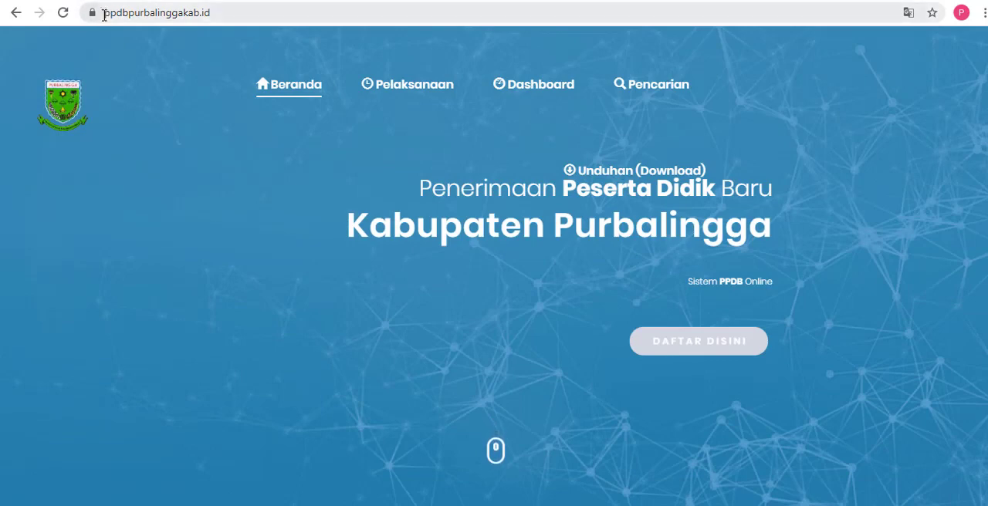
drag(102, 12, 219, 22)
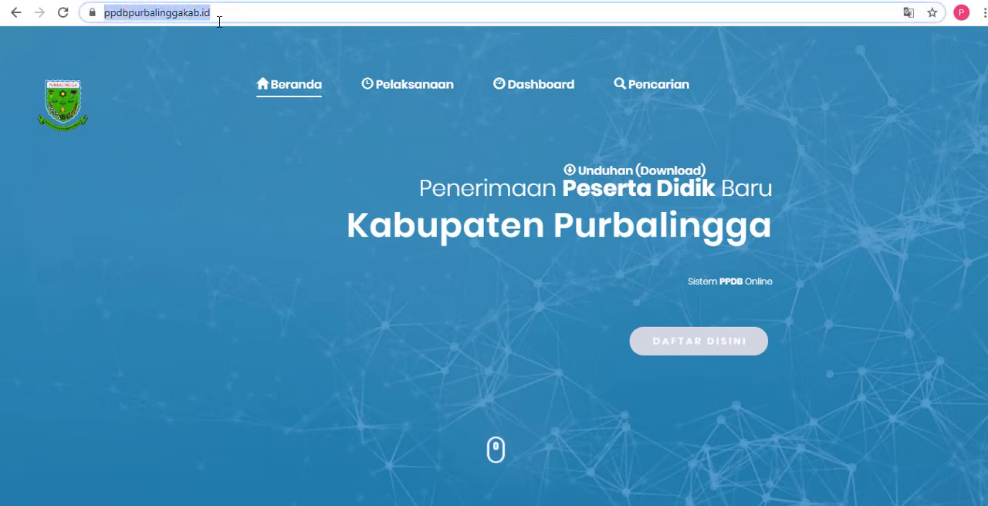
Step: Open the ranking page of SMP N 3 BUKATEJA from the Rekapitulasi Sementara PPDB table
drag(987, 62, 987, 383)
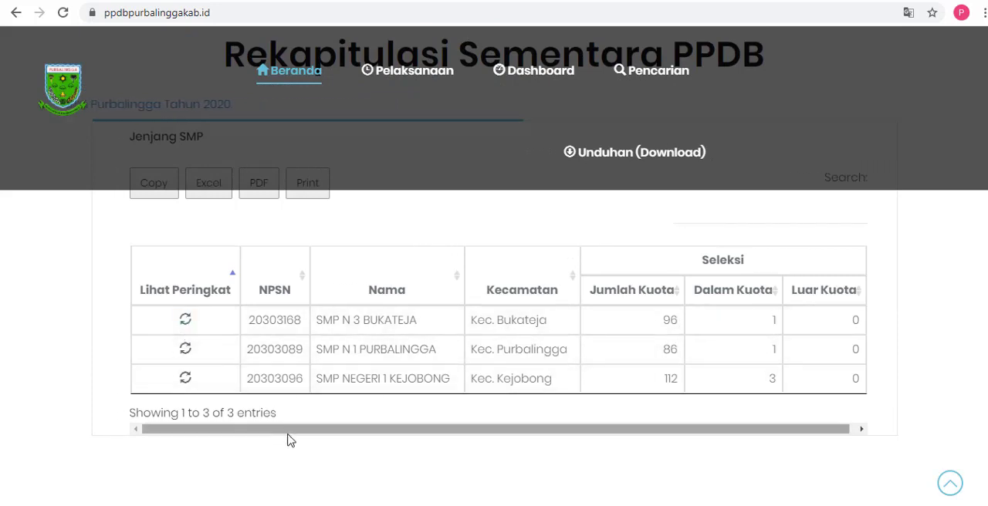
drag(286, 434, 250, 436)
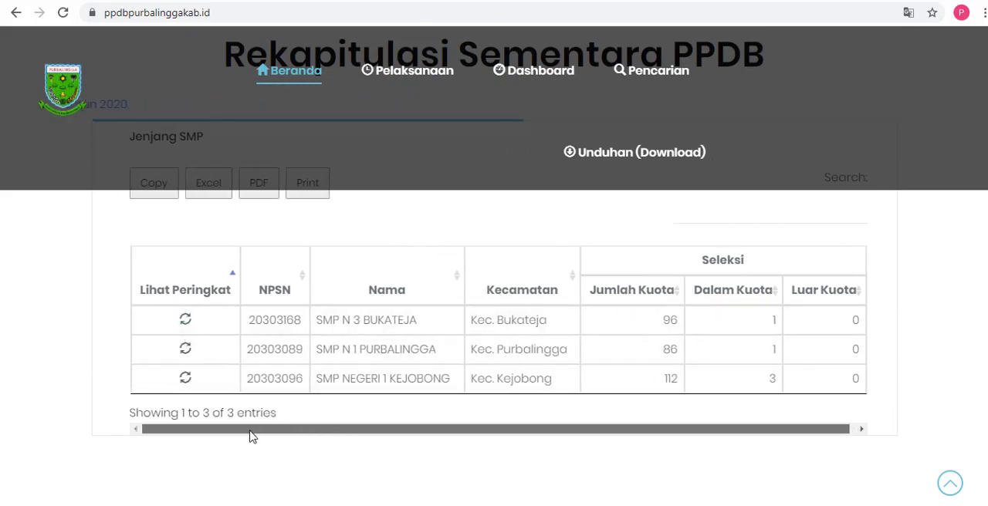
click(186, 323)
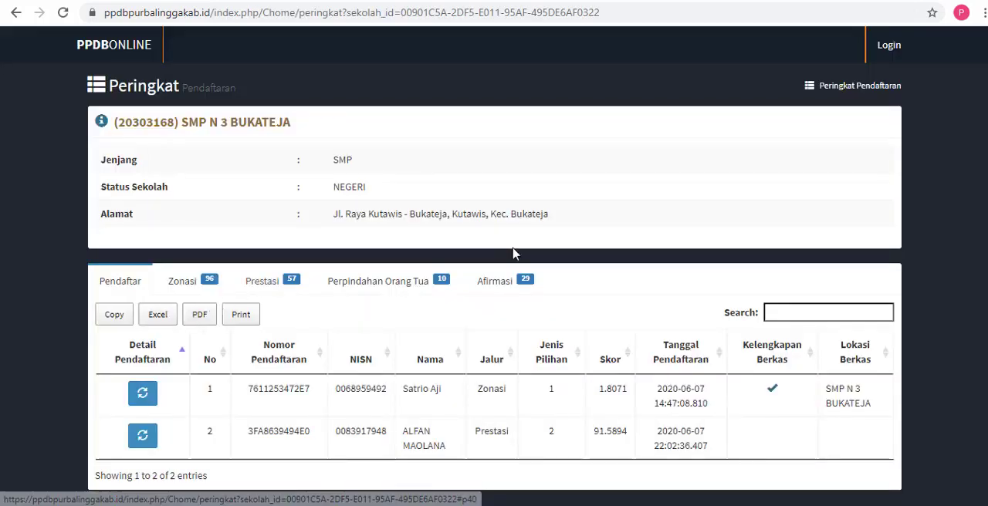
Step: Review the school's Zonasi, Prestasi, Perpindahan Orang Tua and Afirmasi rankings and return to the Pendaftar list
scroll(515, 253, down, 1)
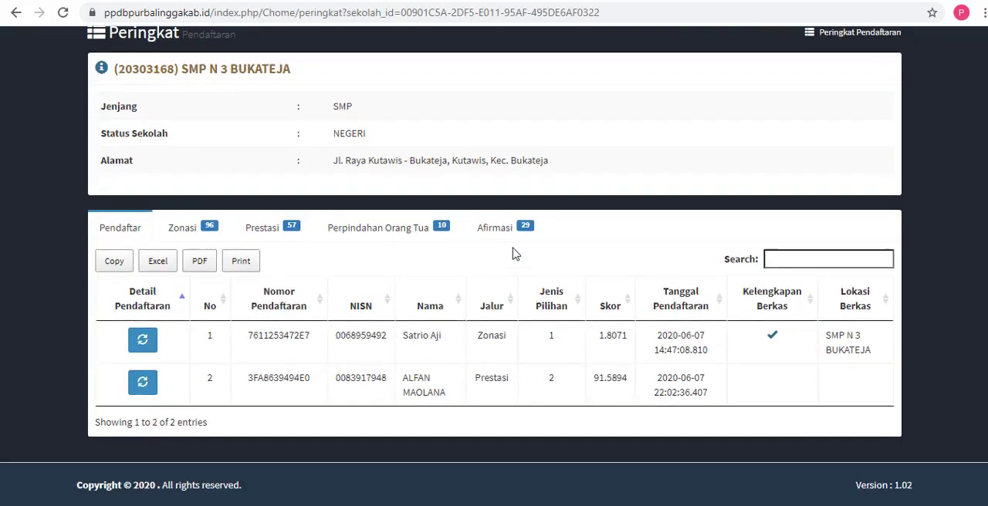
click(194, 239)
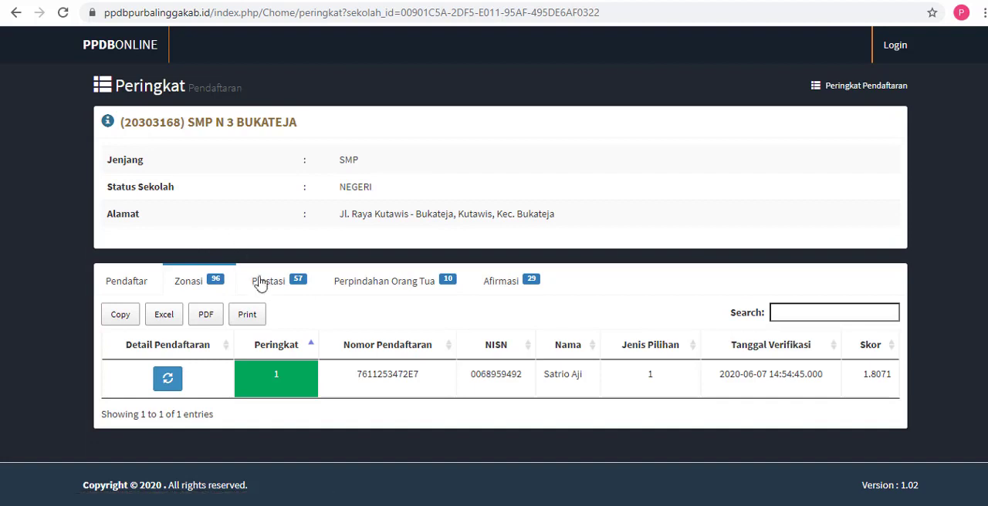
click(282, 289)
click(404, 287)
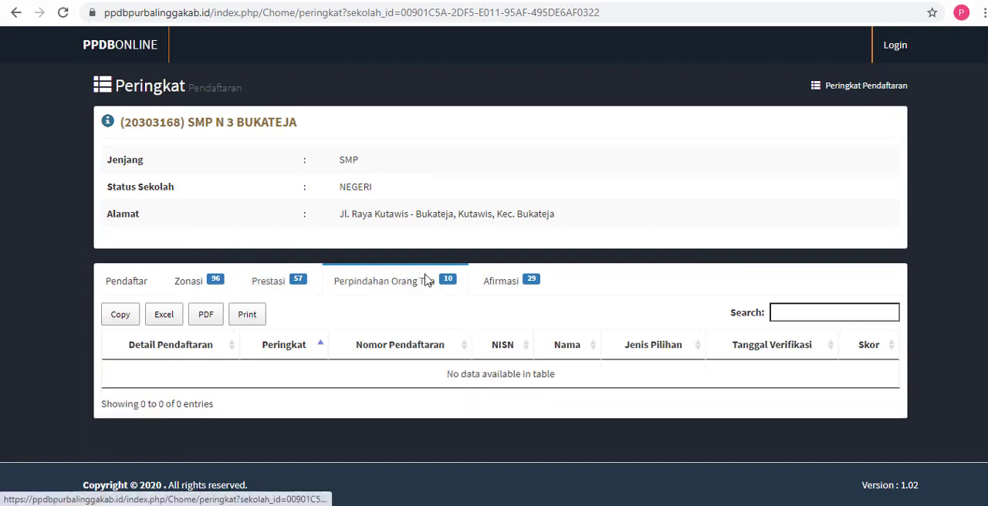
click(511, 287)
click(132, 287)
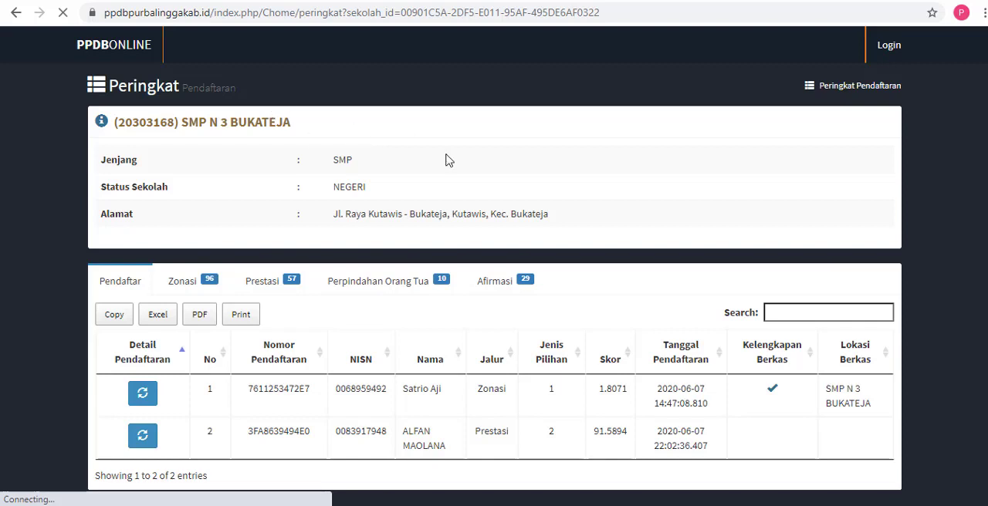
Step: Return to the PPDB homepage, dismiss the Pengumuman announcement and find the Rekapitulasi Sementara PPDB table
scroll(599, 131, down, 1)
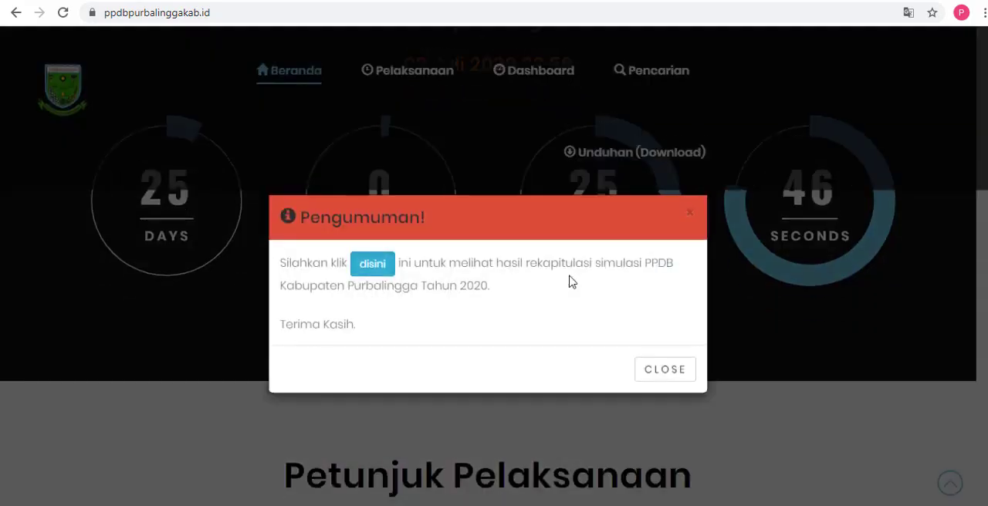
scroll(618, 331, down, 5)
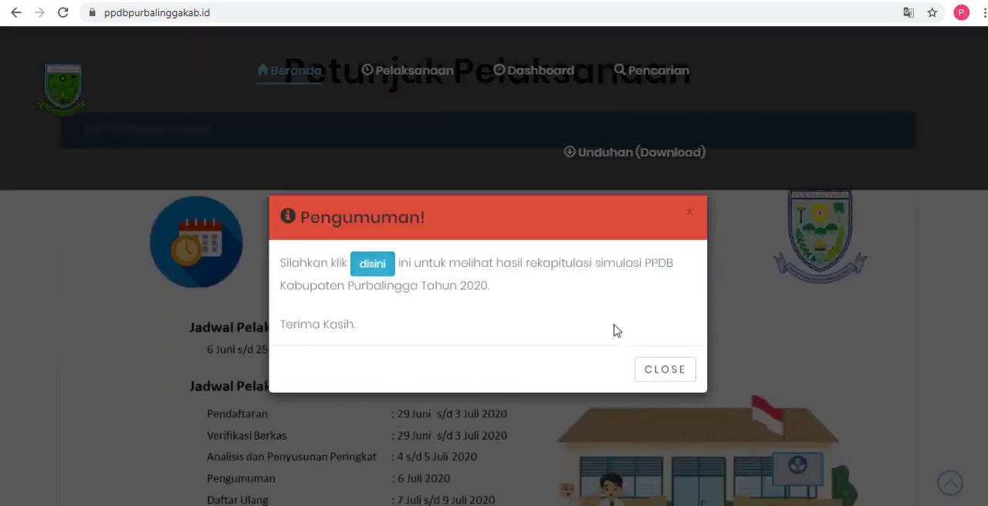
click(646, 369)
scroll(622, 328, down, 5)
scroll(621, 328, down, 15)
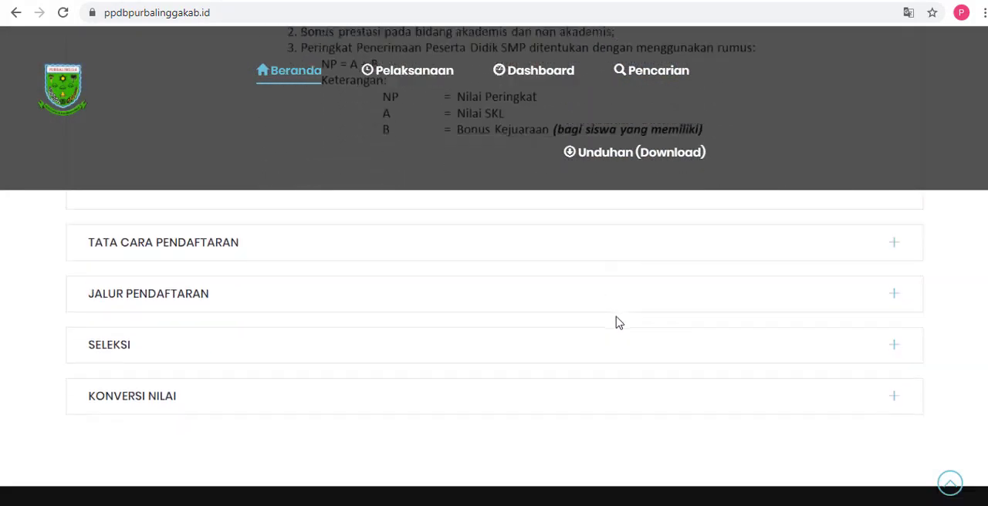
scroll(616, 322, down, 12)
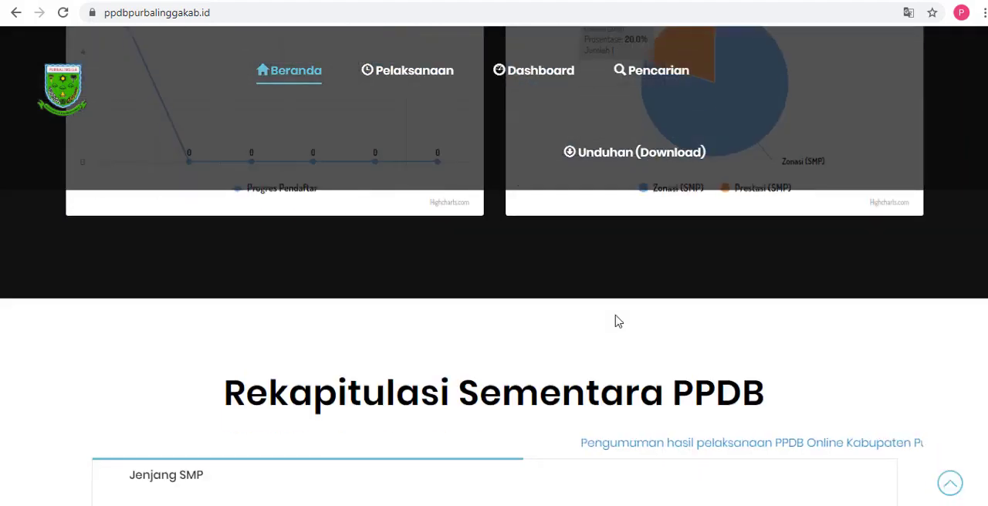
scroll(616, 323, down, 2)
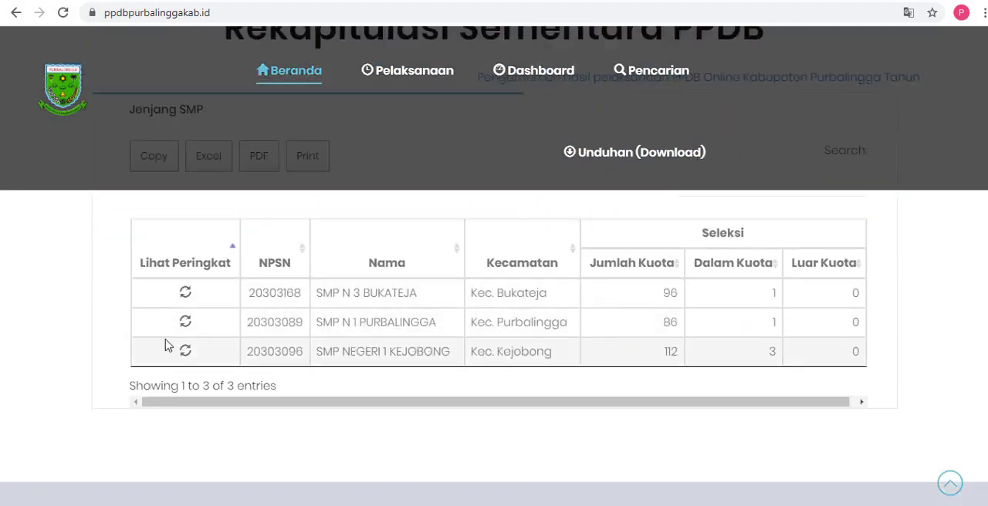